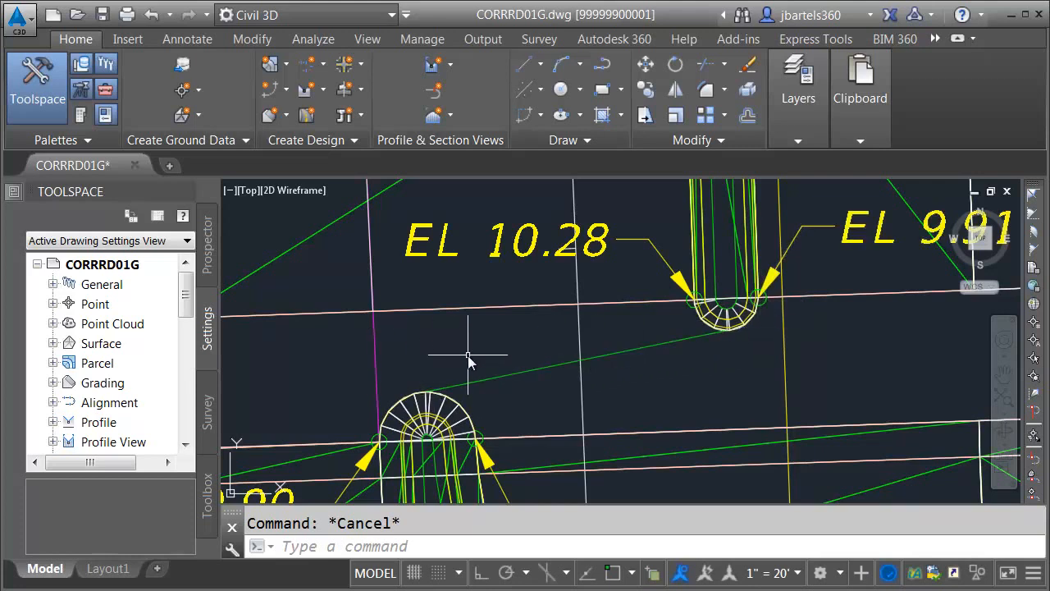
# Copy the SR7-Traffic Median assembly to the empty area below the Type D Noses assembly.
pyautogui.scroll(-5, 466, 355)
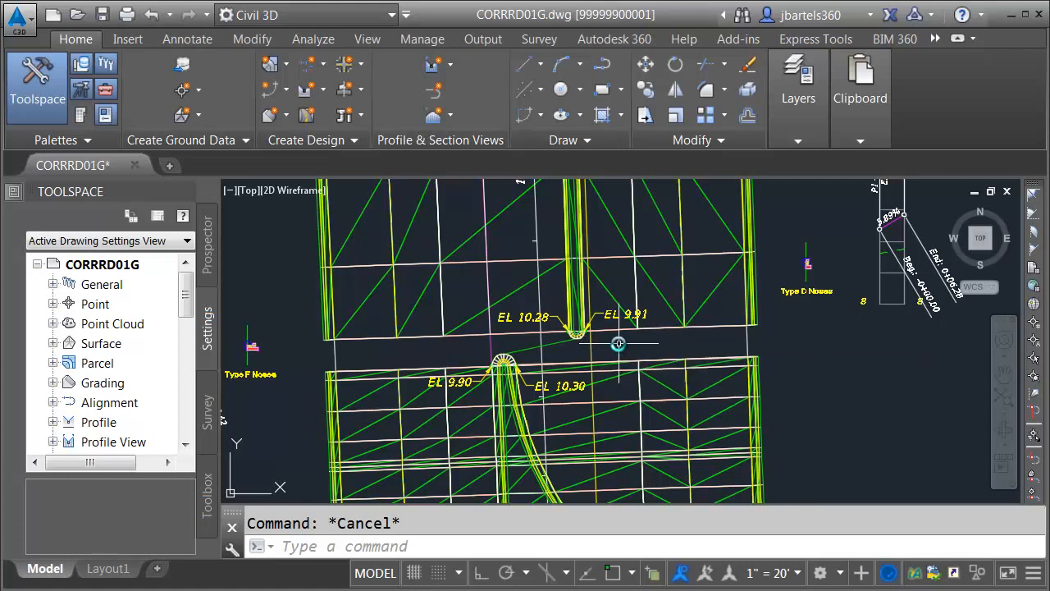
pyautogui.scroll(-5, 617, 343)
pyautogui.scroll(-1, 604, 221)
pyautogui.scroll(8, 648, 372)
pyautogui.scroll(2, 685, 370)
pyautogui.moveTo(746, 356); pyautogui.dragTo(710, 397, button='middle')
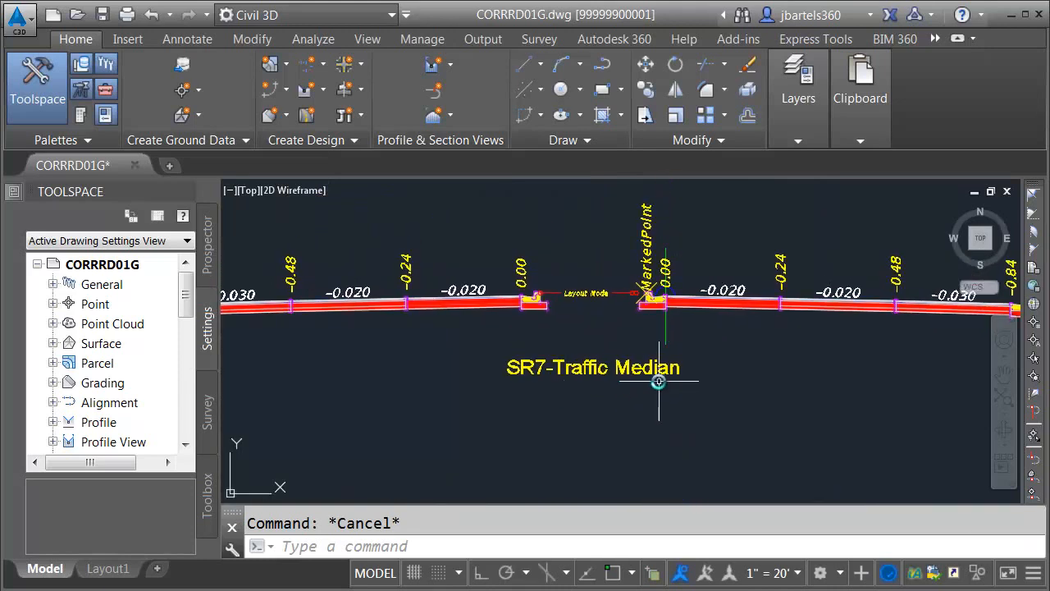
pyautogui.click(645, 89)
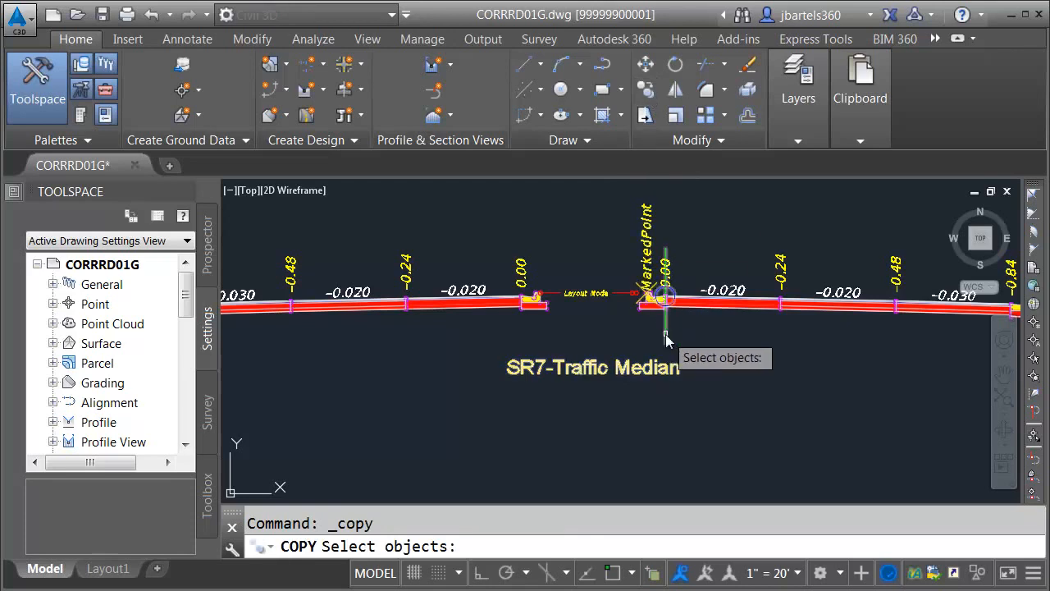
pyautogui.click(665, 334)
pyautogui.click(663, 333)
pyautogui.click(664, 331)
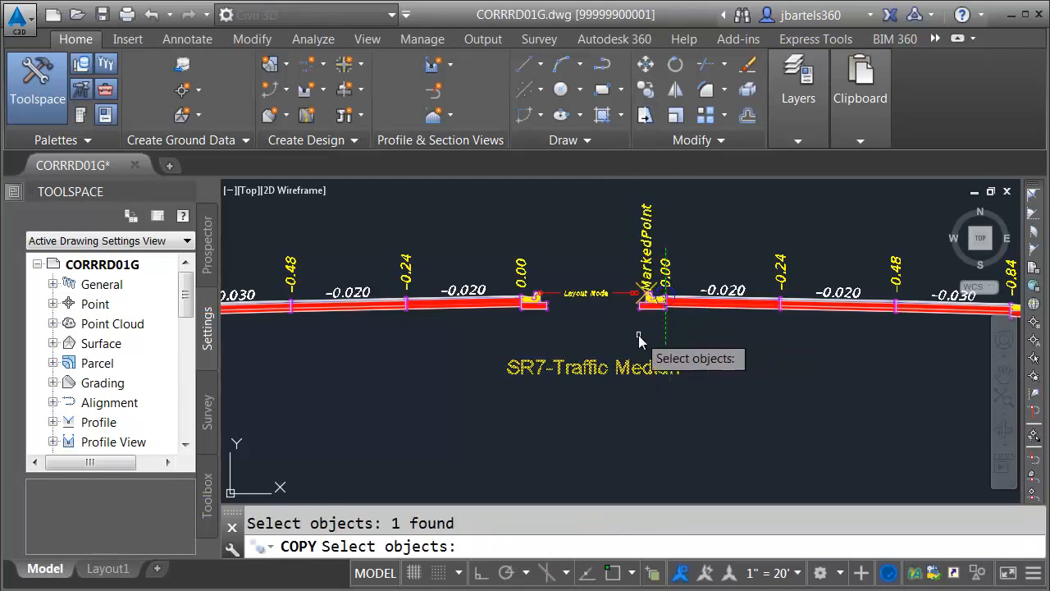
pyautogui.press('Return')
pyautogui.click(570, 333)
pyautogui.scroll(-5, 568, 320)
pyautogui.moveTo(551, 240); pyautogui.dragTo(550, 451, button='middle')
pyautogui.scroll(6, 535, 380)
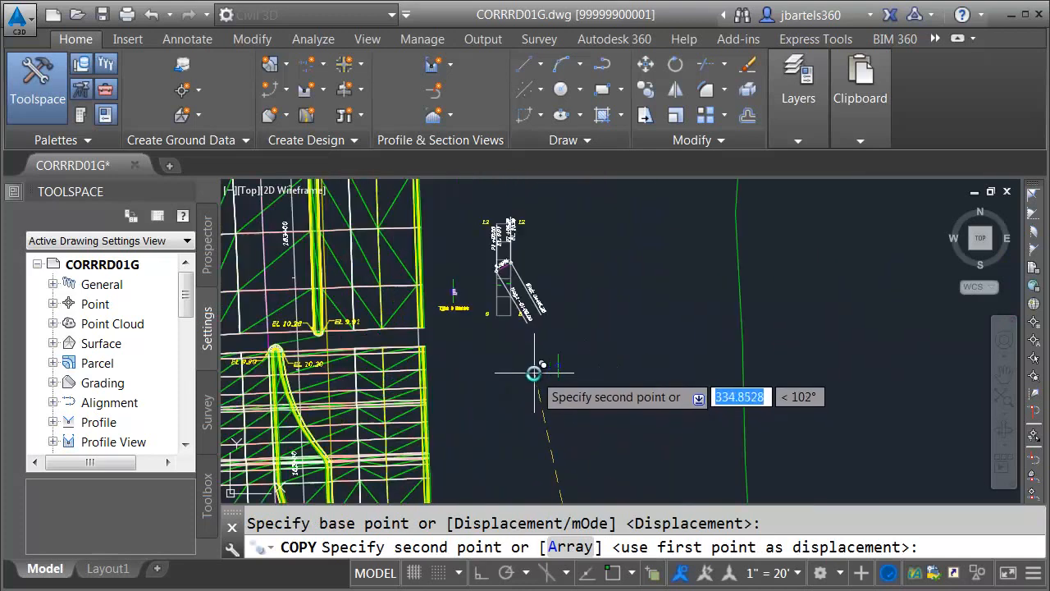
pyautogui.scroll(2, 543, 365)
pyautogui.click(562, 369)
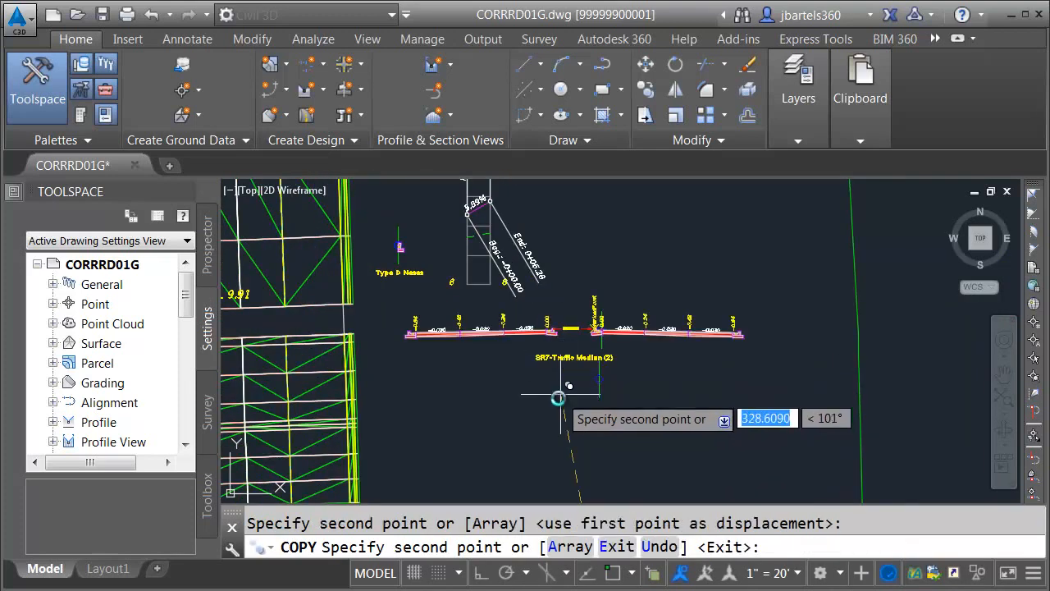
pyautogui.press('Escape')
# Rename the copied assembly SR7-Blend Area.
pyautogui.scroll(2, 566, 332)
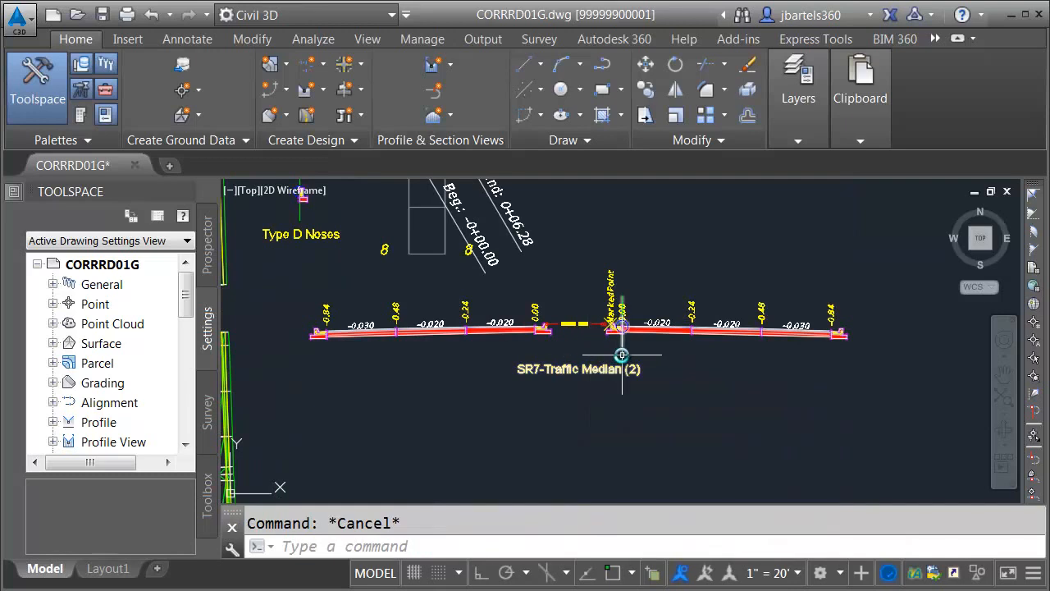
pyautogui.click(592, 369)
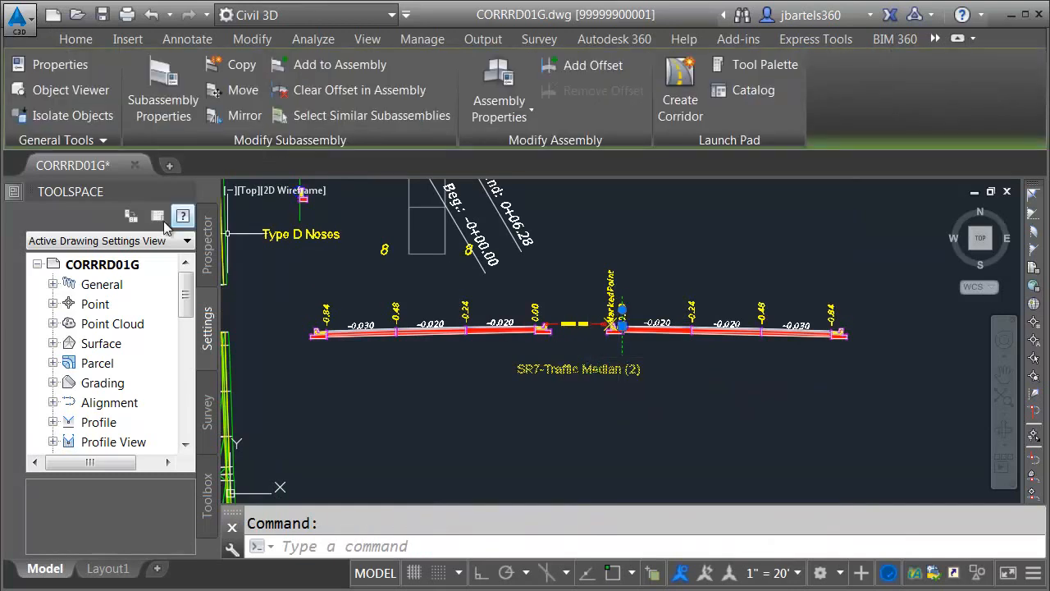
pyautogui.hotkey('ctrl', '1')
pyautogui.click(368, 251)
pyautogui.moveTo(455, 254); pyautogui.dragTo(349, 252)
pyautogui.write('Blend Area')
pyautogui.press('Return')
pyautogui.hotkey('ctrl', '1')
pyautogui.press('Escape')
# Replace the right inside lane of the SR7-Blend Area assembly with an FDOT Lane subassembly, accepting the highlighted attachment.
pyautogui.scroll(3, 560, 332)
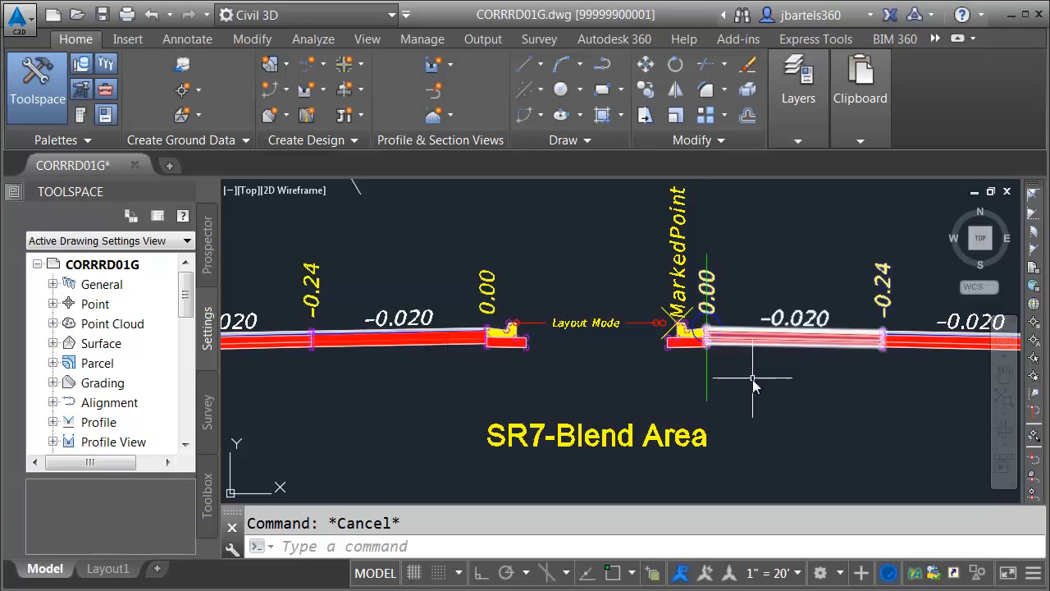
pyautogui.moveTo(733, 363)
pyautogui.mouseDown(button='middle')
pyautogui.moveTo(735, 385)
pyautogui.moveTo(703, 390)
pyautogui.mouseUp(button='middle')
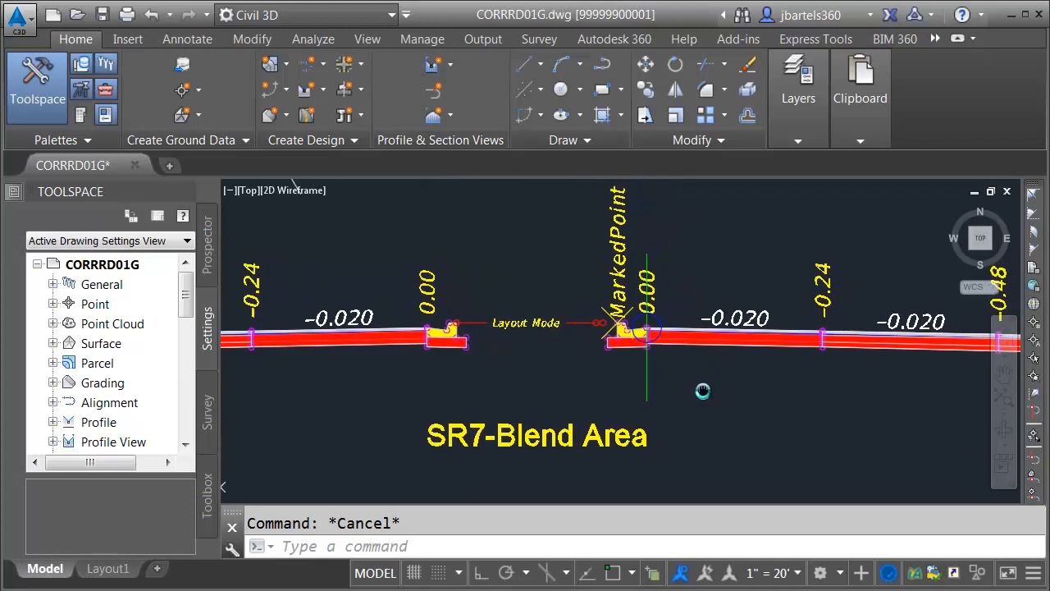
pyautogui.click(654, 376)
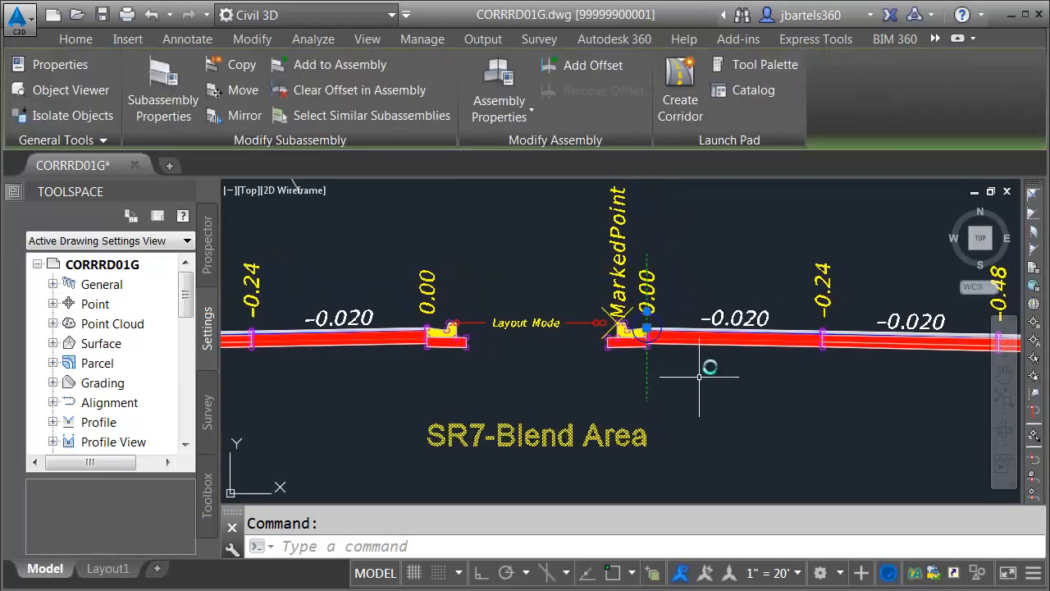
pyautogui.click(752, 62)
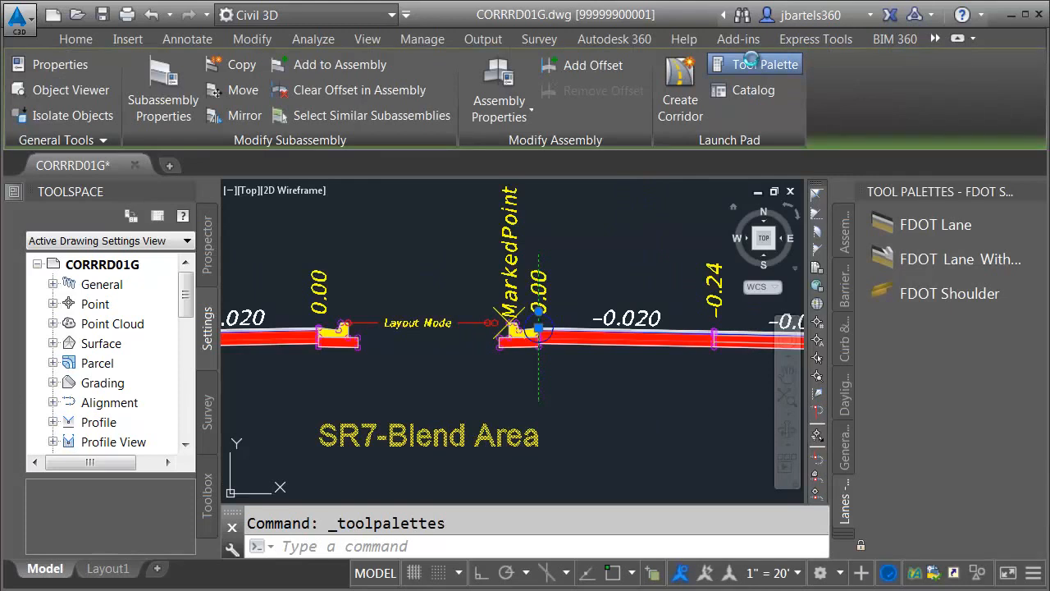
pyautogui.click(874, 229)
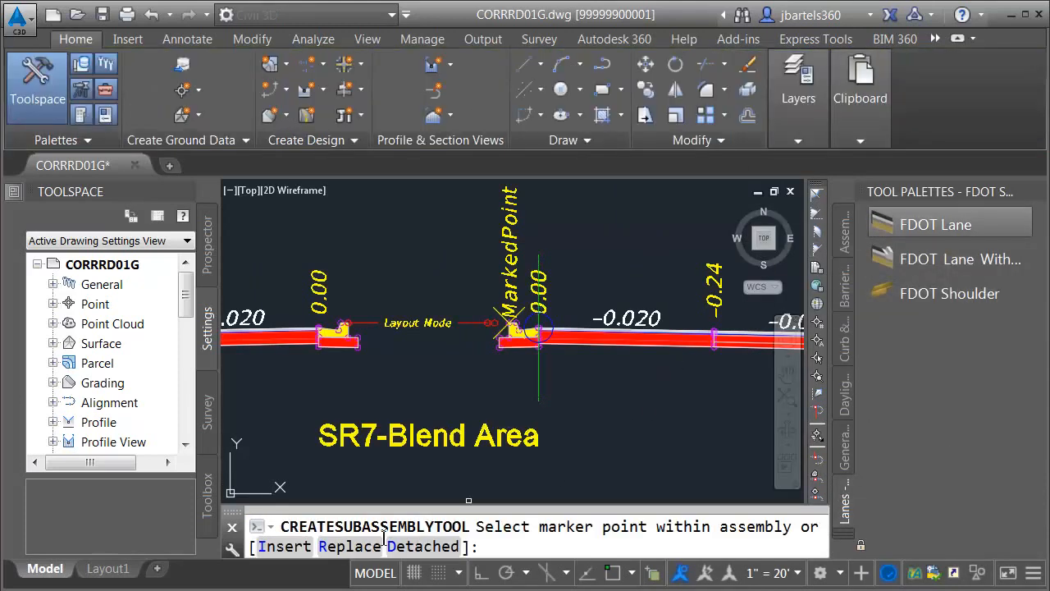
pyautogui.click(349, 545)
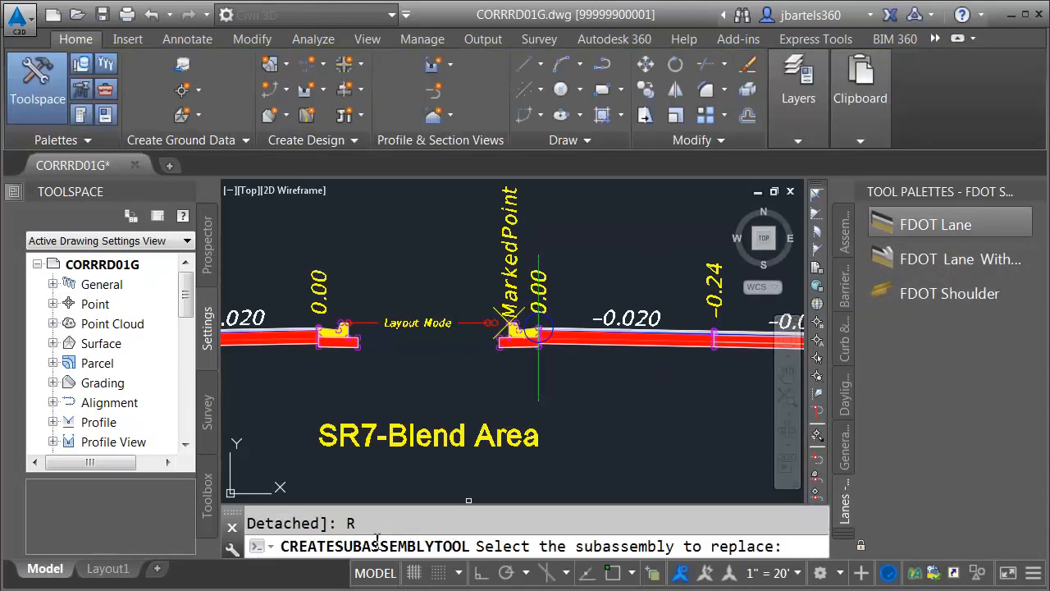
pyautogui.click(615, 347)
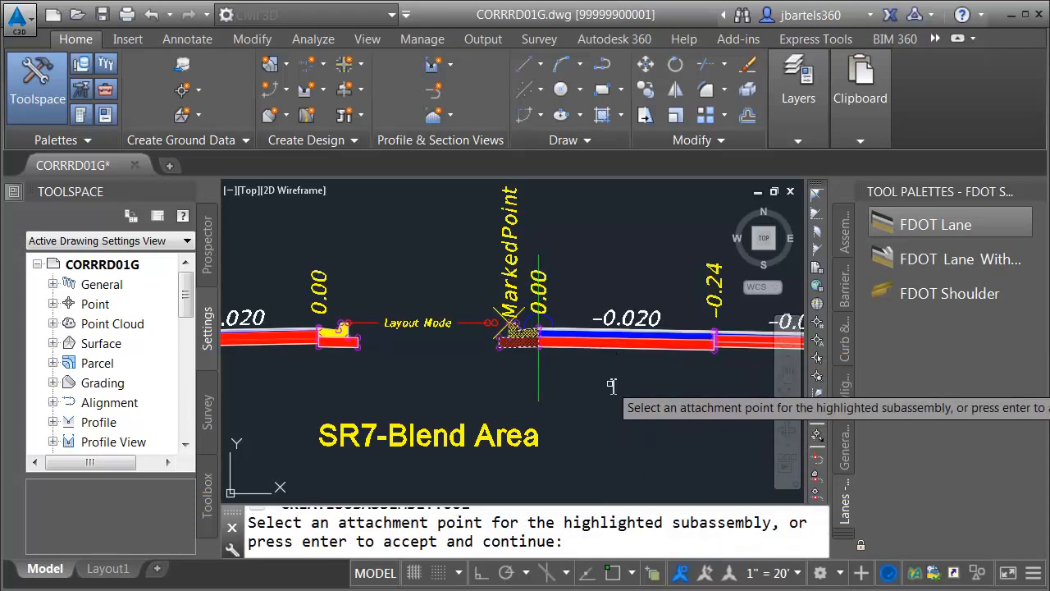
pyautogui.press('Return')
# Replace the left inside lane of the SR7-Blend Area assembly with the FDOT Lane subassembly and end the command.
pyautogui.scroll(-2, 612, 384)
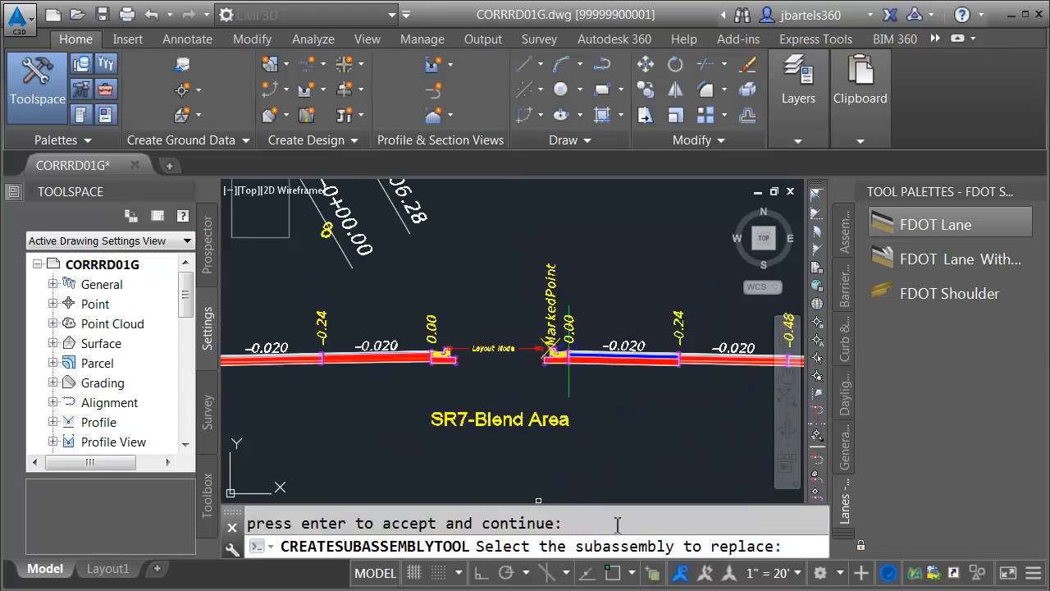
pyautogui.click(382, 362)
pyautogui.press('Escape')
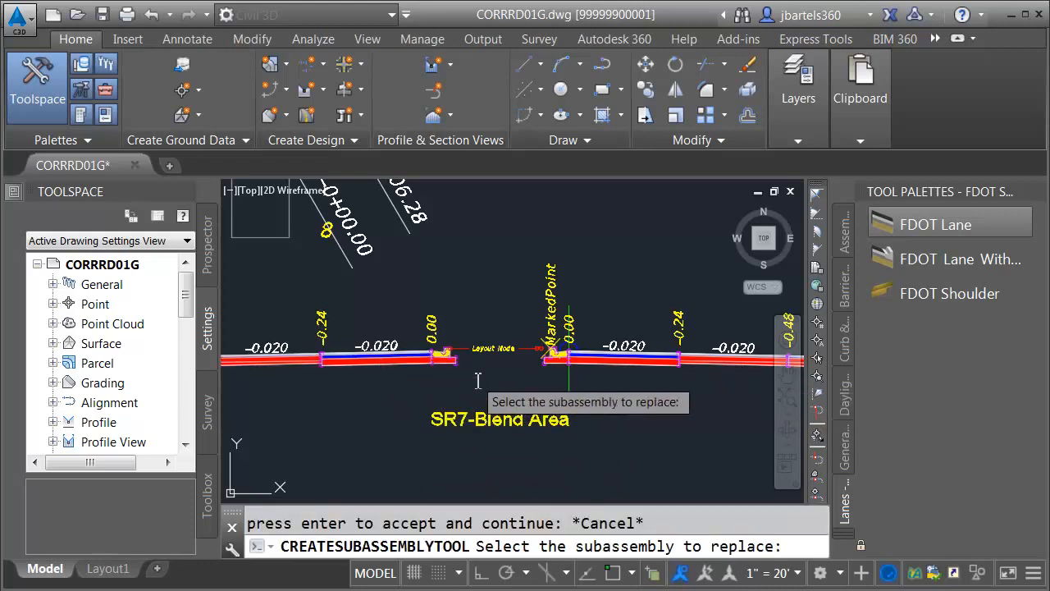
pyautogui.press('Escape')
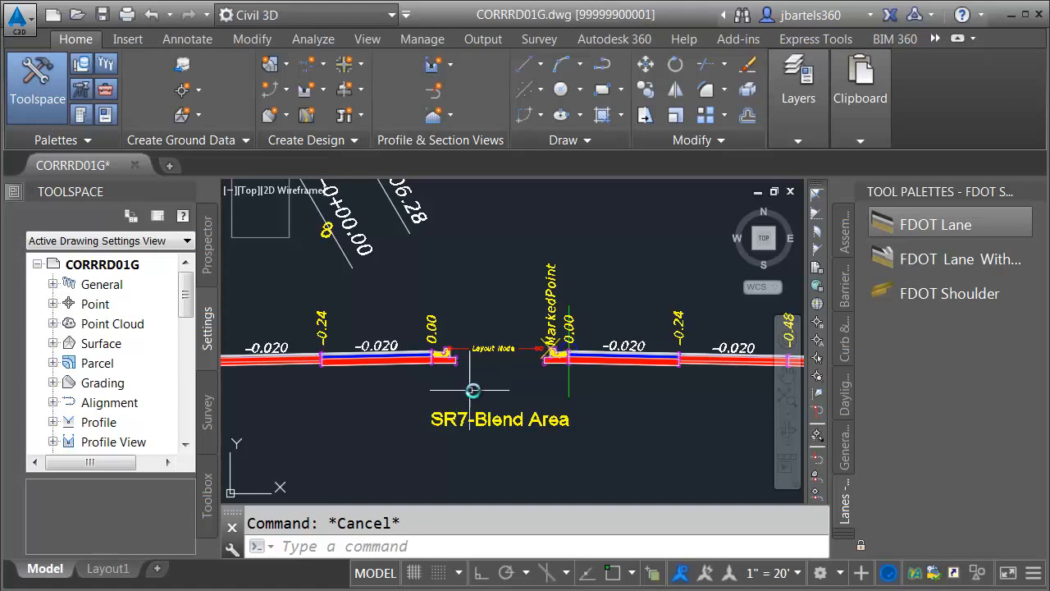
# For both replaced inside lanes, set Pavement2 Depth to 1.5", Base Depth to 6" and SubBase Depth to 4".
pyautogui.click(586, 363)
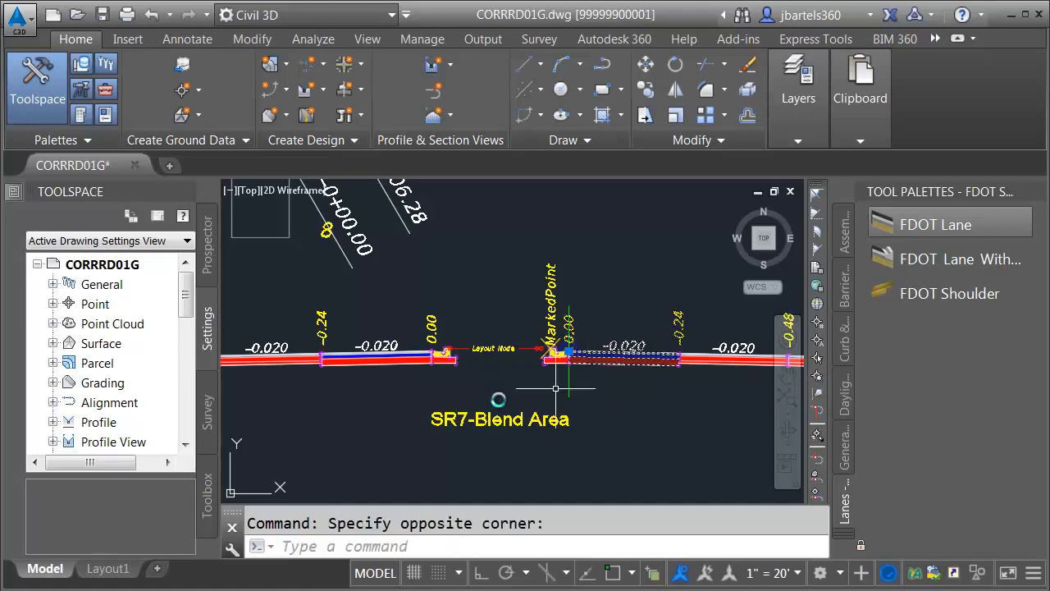
pyautogui.click(369, 363)
pyautogui.hotkey('ctrl', '1')
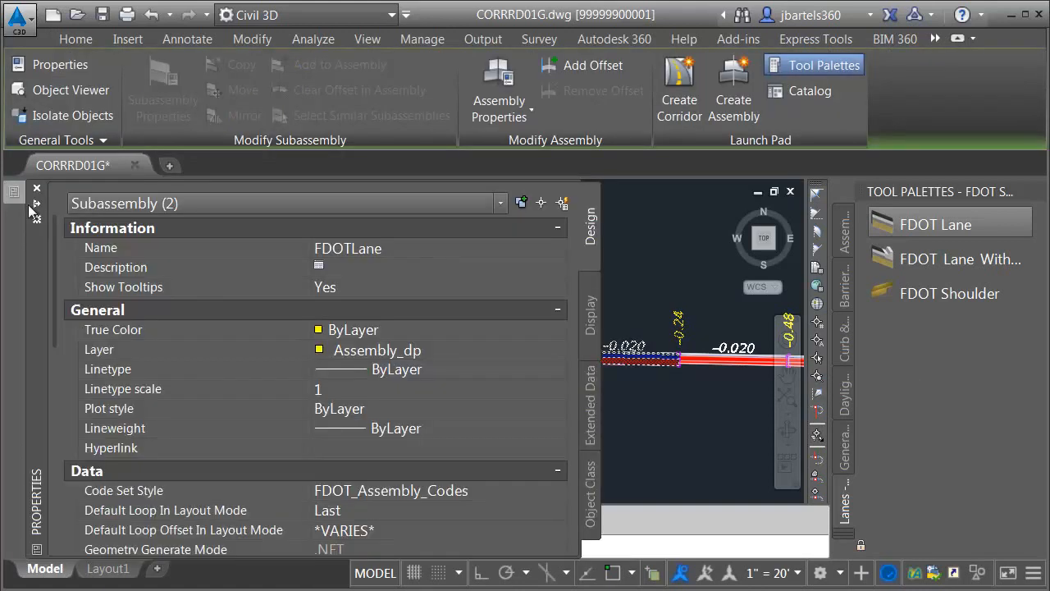
pyautogui.moveTo(54, 231); pyautogui.dragTo(62, 388)
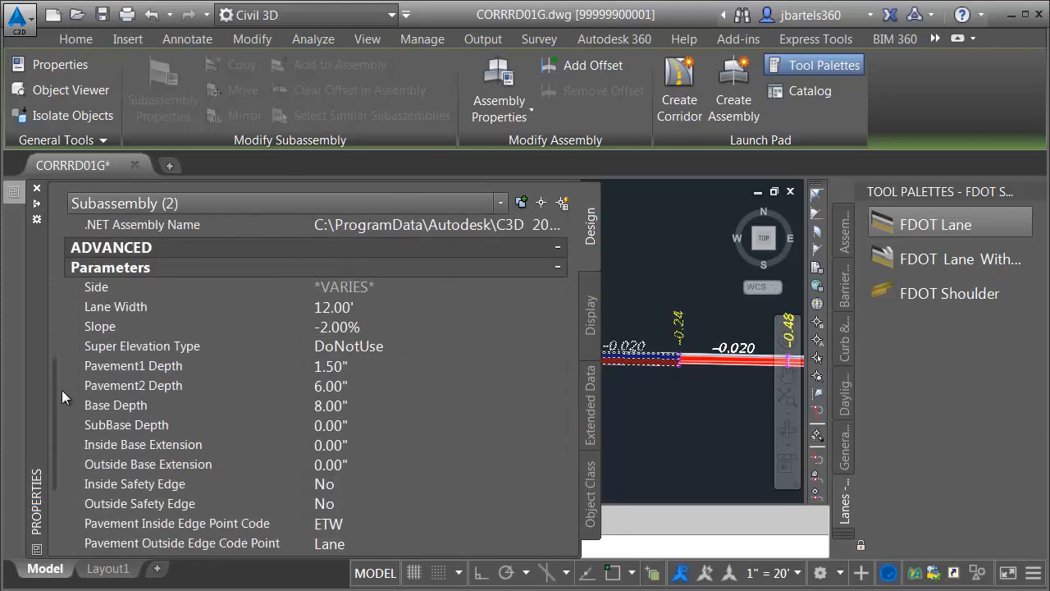
pyautogui.click(365, 384)
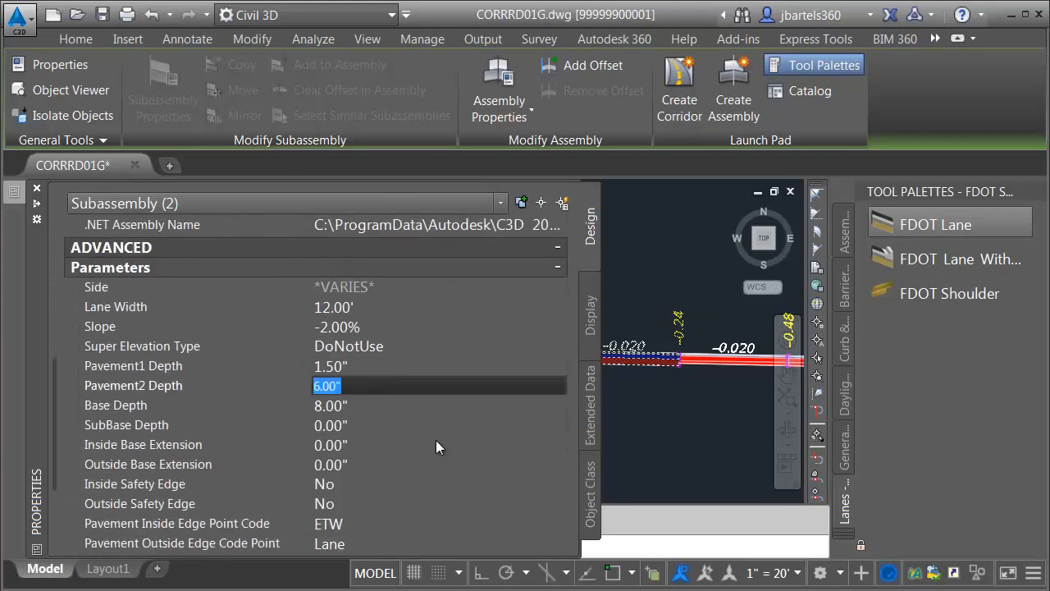
pyautogui.write('1.5')
pyautogui.press('Tab')
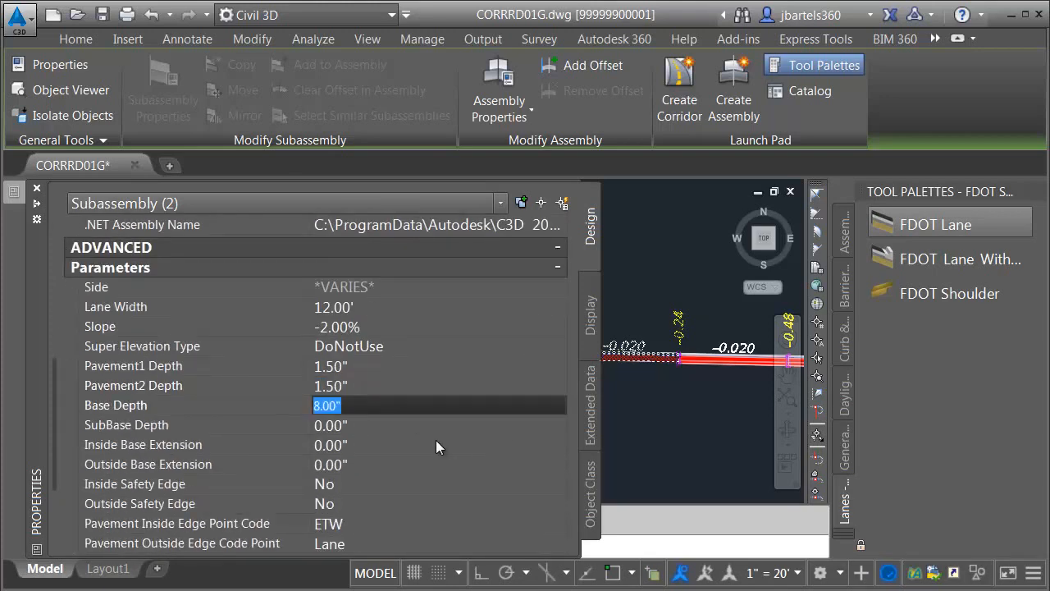
pyautogui.write('6')
pyautogui.press('Tab')
pyautogui.write('4')
pyautogui.press('Tab')
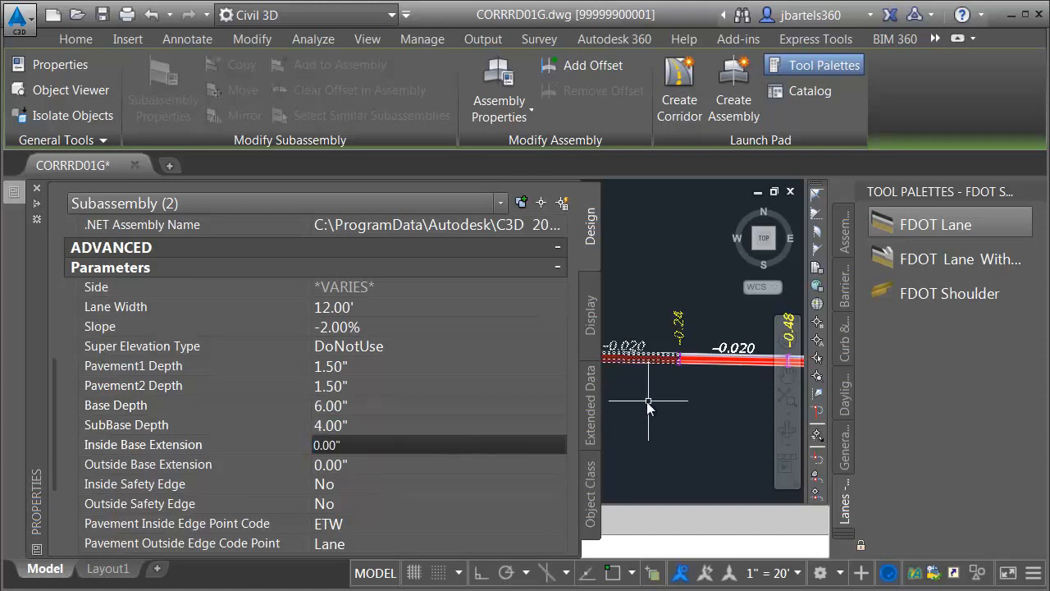
pyautogui.press('Escape')
# Name the right inside lane subassembly RT Lane #1 and set its superelevation type to RightInsideLane.
pyautogui.click(599, 372)
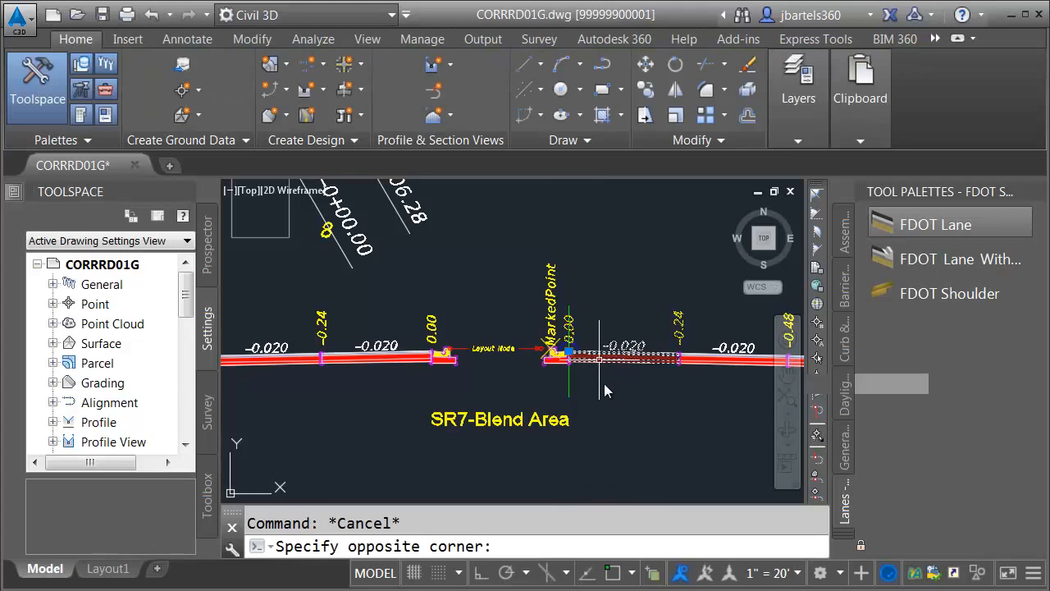
pyautogui.click(613, 422)
pyautogui.moveTo(13, 197)
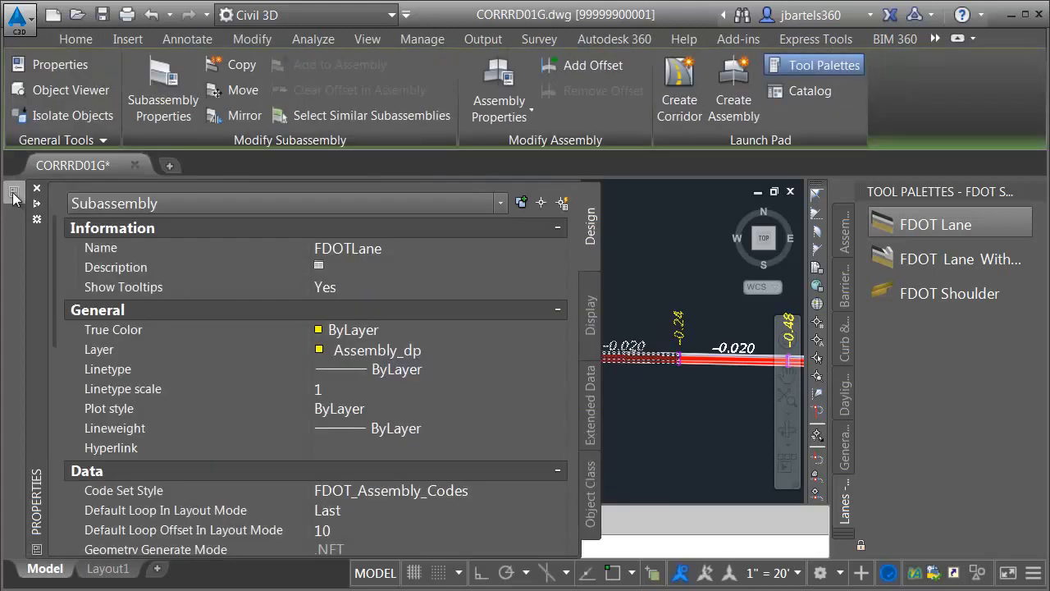
pyautogui.click(378, 249)
pyautogui.write('RT')
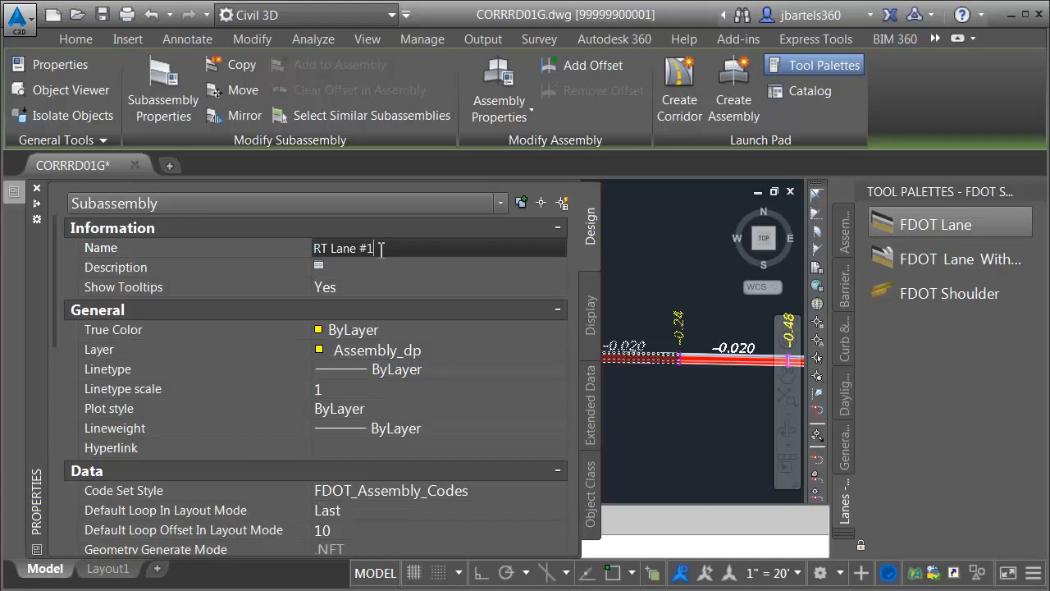
pyautogui.press('Return')
pyautogui.moveTo(60, 259); pyautogui.dragTo(51, 391)
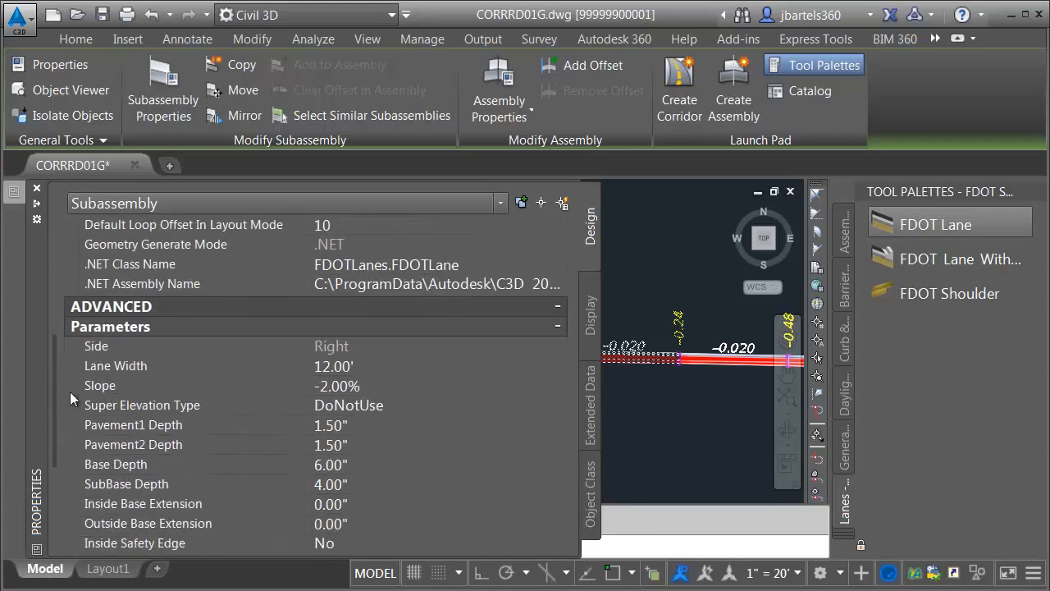
pyautogui.click(350, 404)
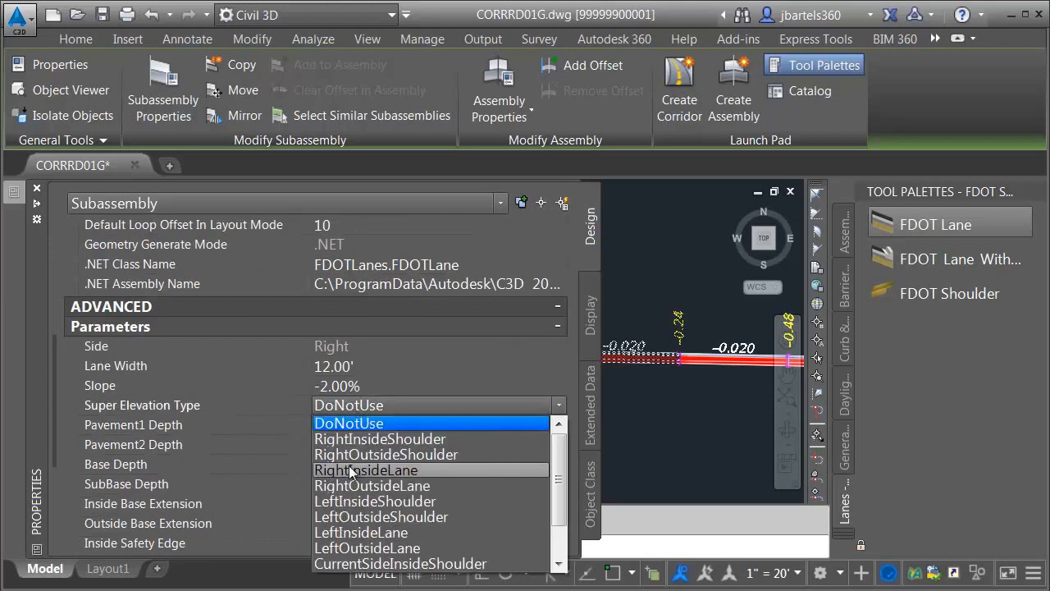
pyautogui.click(350, 470)
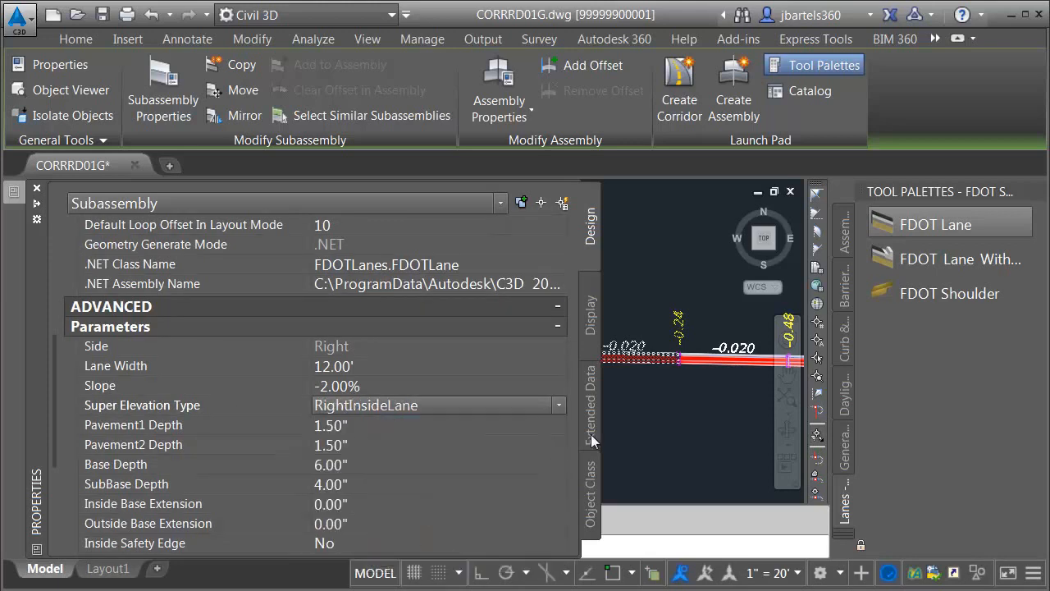
pyautogui.press('Escape')
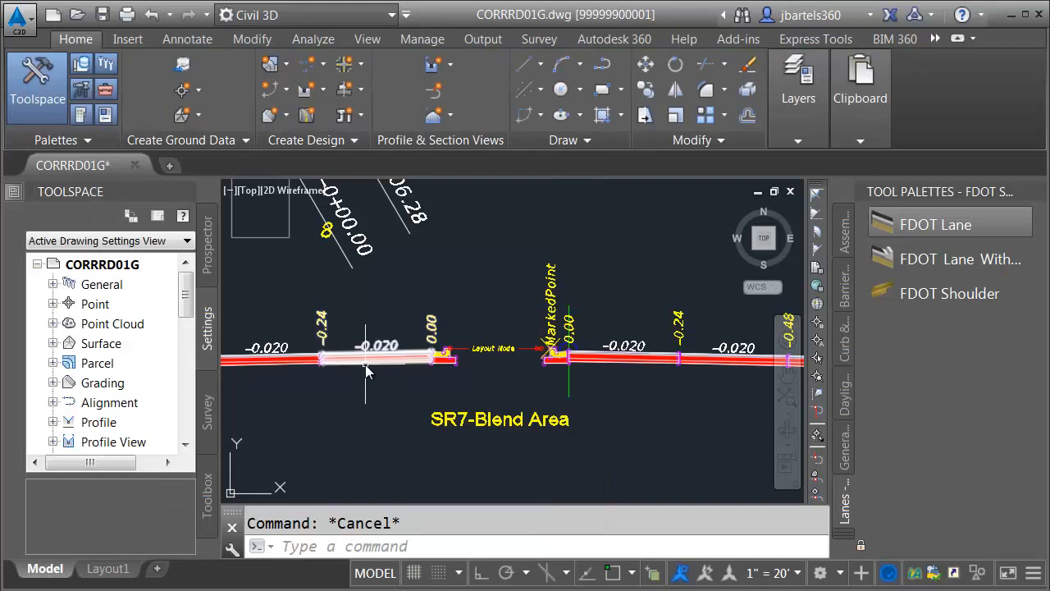
# Name the left inside lane subassembly LT Lane #1 and set its superelevation type to LeftInsideLane.
pyautogui.doubleClick(365, 364)
pyautogui.click(341, 248)
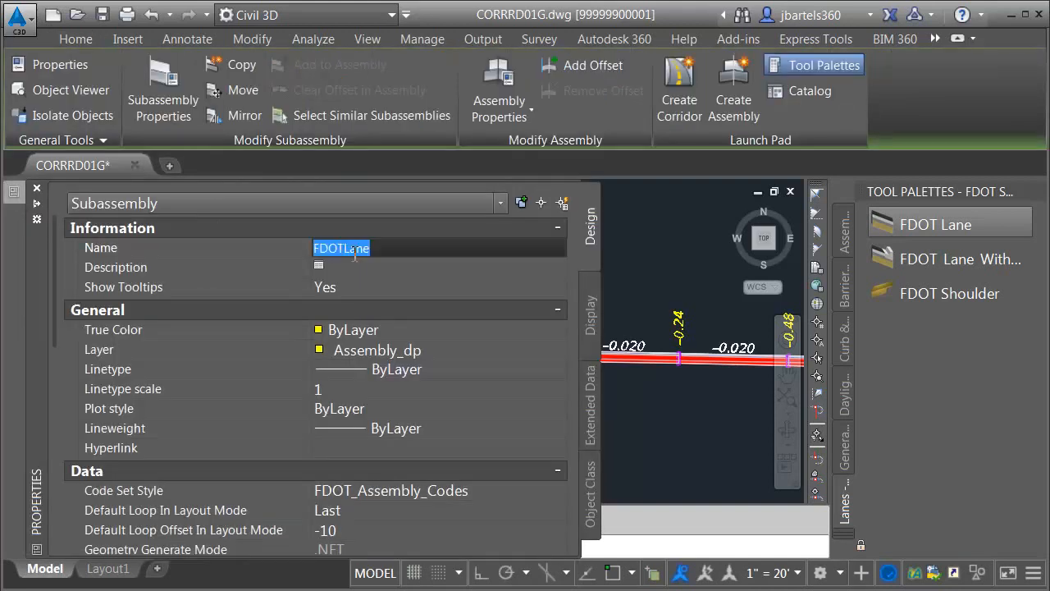
pyautogui.write('LT')
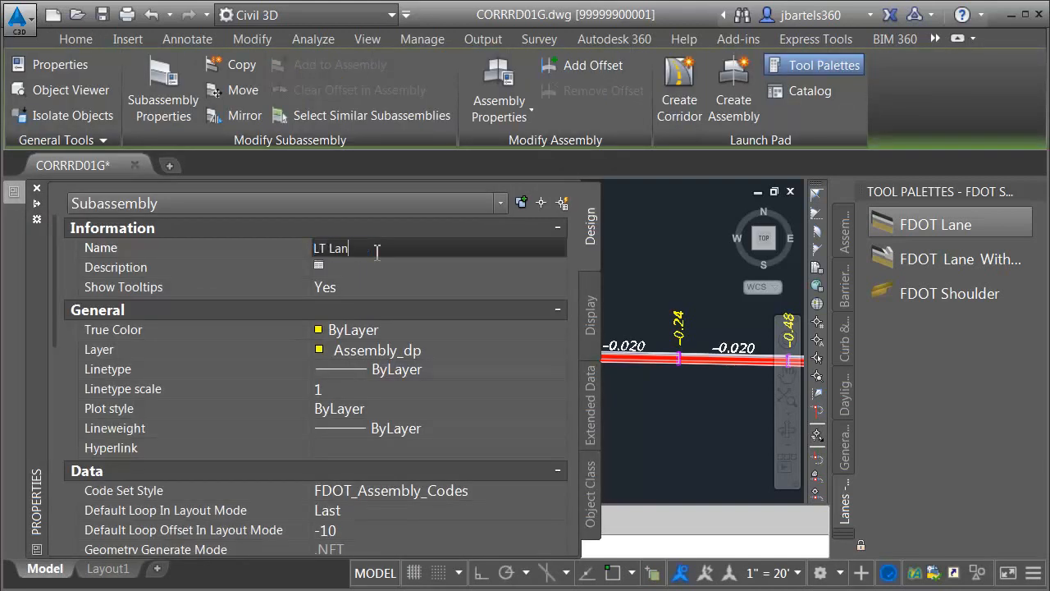
pyautogui.press('Return')
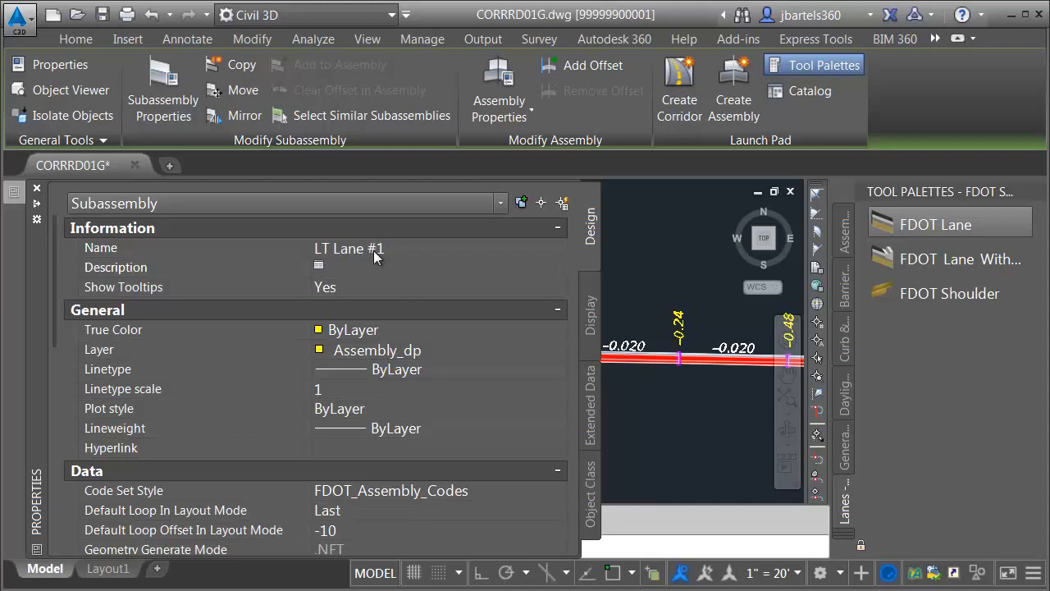
pyautogui.moveTo(56, 255); pyautogui.dragTo(56, 379)
pyautogui.click(349, 384)
pyautogui.click(353, 513)
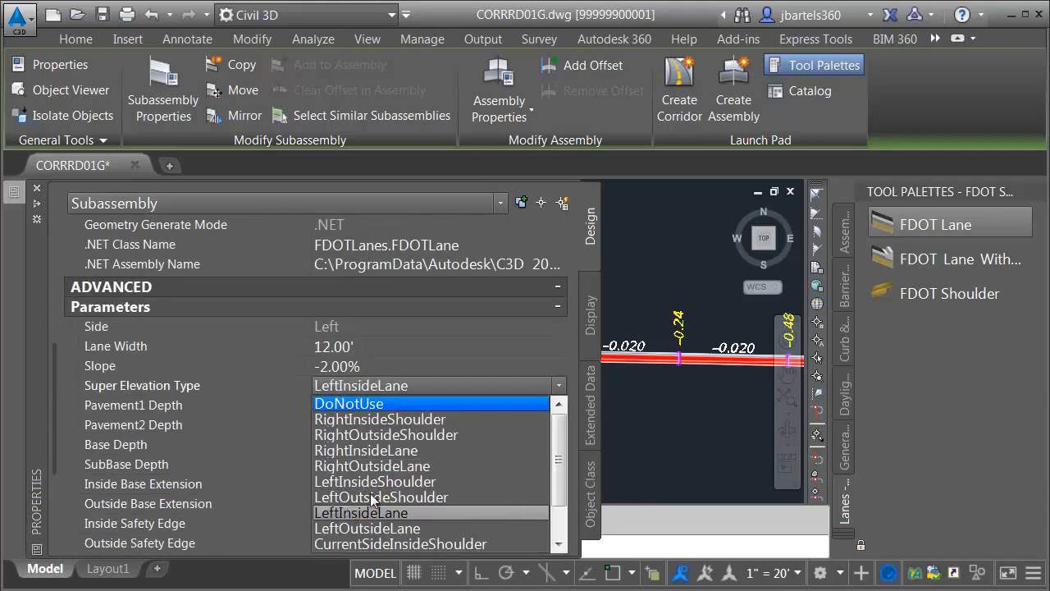
# Delete the marked point and the Layout Mode median link between the inside curbs of the SR7-Blend Area assembly.
pyautogui.press('Escape')
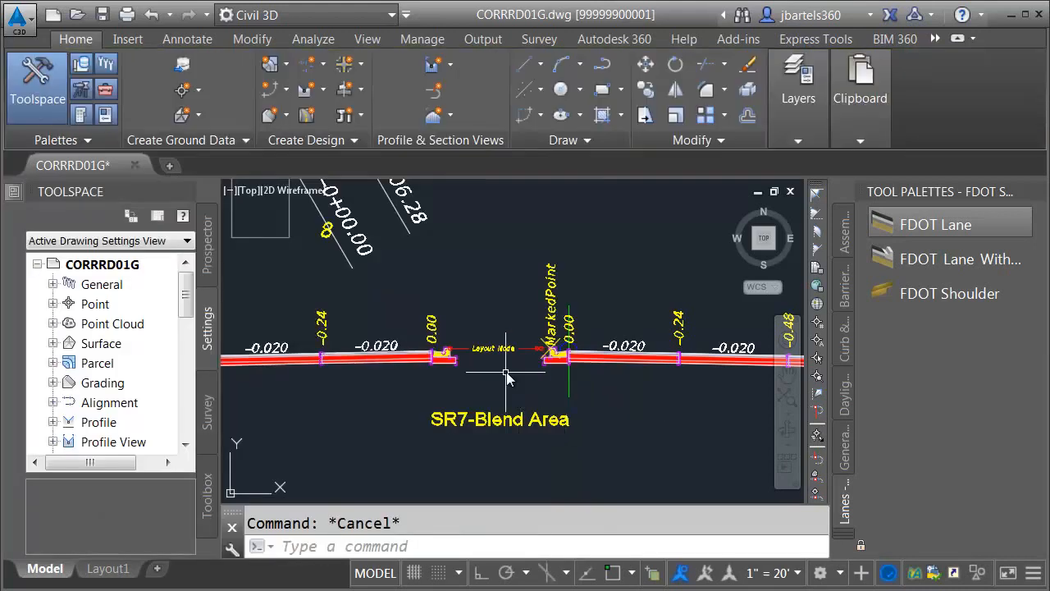
pyautogui.scroll(3, 513, 373)
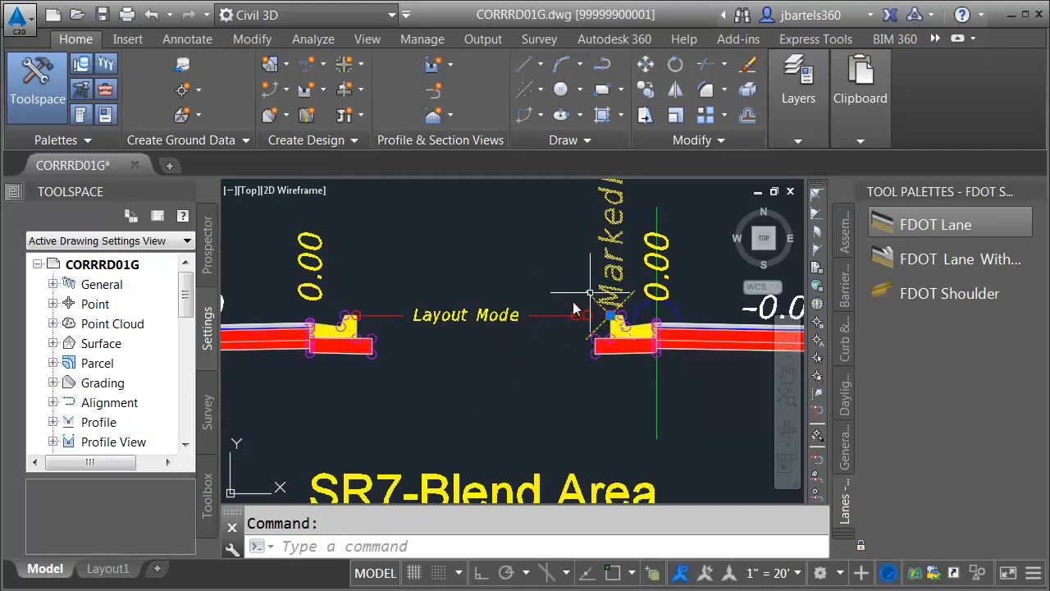
pyautogui.click(561, 316)
pyautogui.click(558, 315)
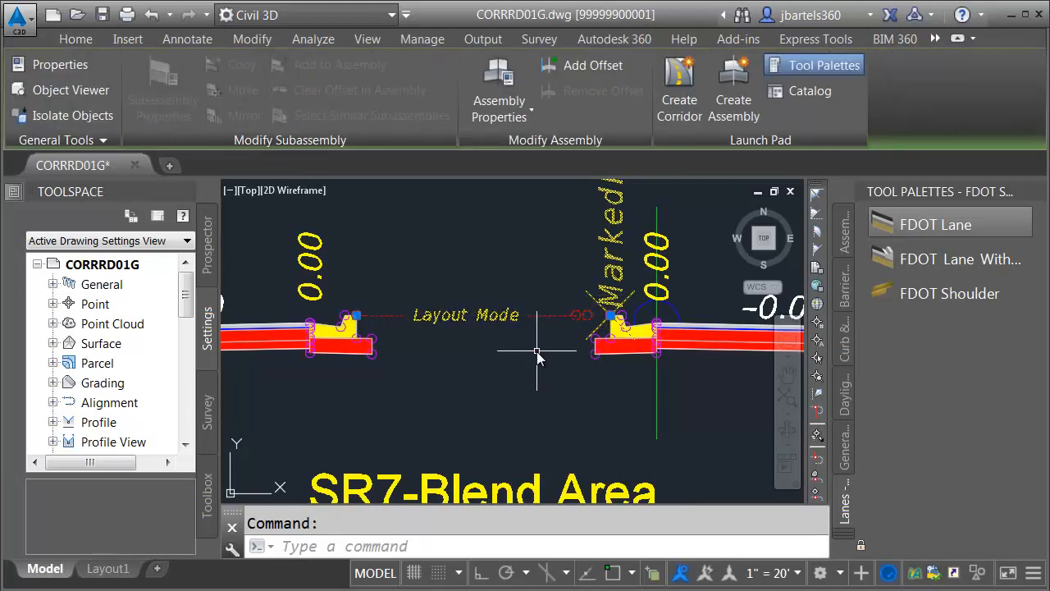
pyautogui.press('Delete')
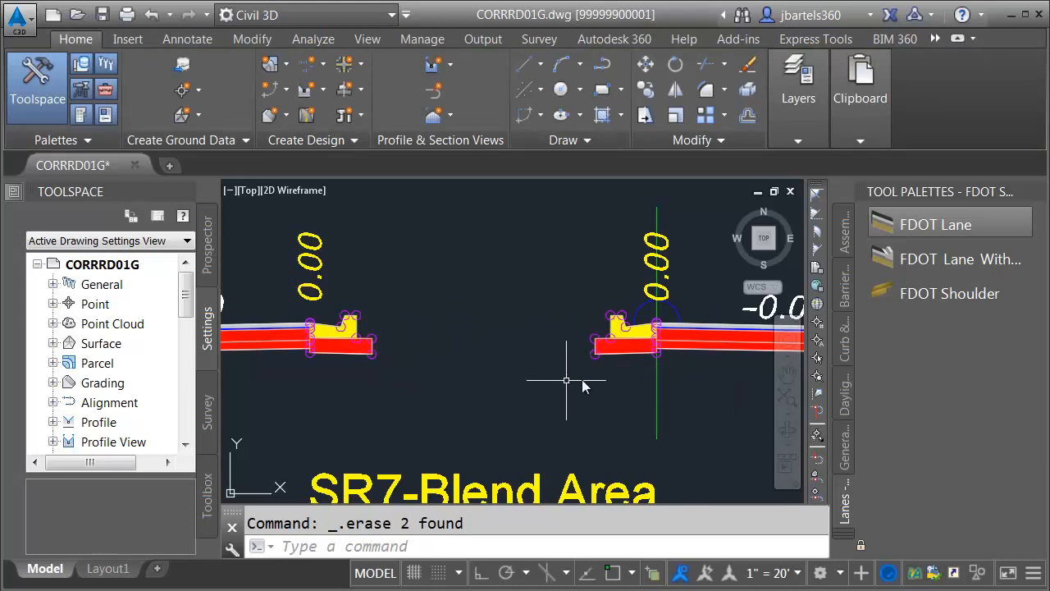
# Select the bull nose corridor at the median opening and open its corridor properties.
pyautogui.scroll(-5, 487, 363)
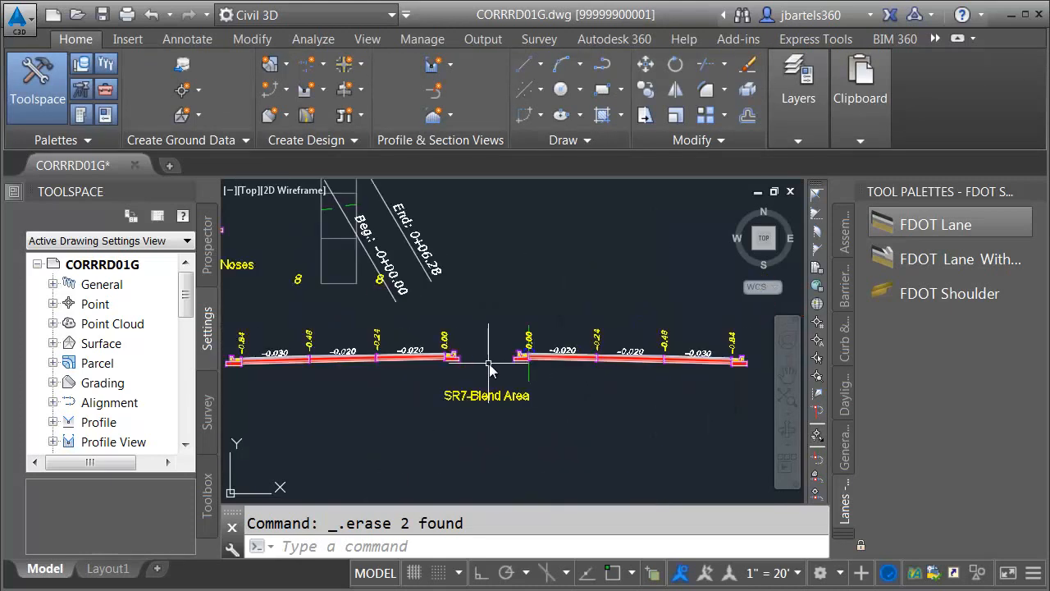
pyautogui.scroll(-5, 492, 369)
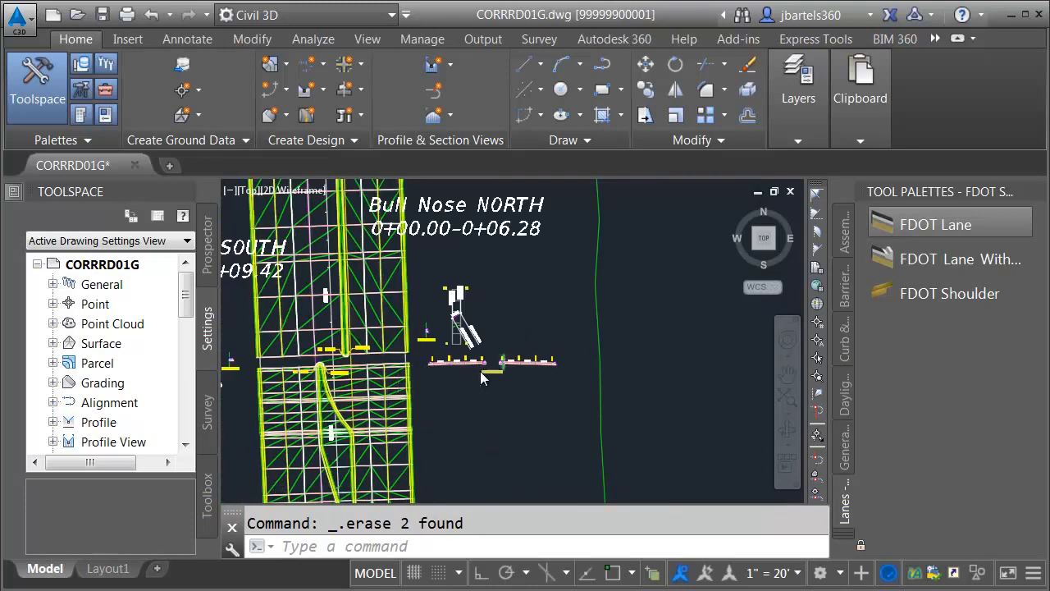
pyautogui.scroll(3, 529, 373)
pyautogui.moveTo(356, 371); pyautogui.dragTo(657, 375, button='middle')
pyautogui.scroll(2, 455, 352)
pyautogui.moveTo(462, 352); pyautogui.dragTo(528, 347, button='middle')
pyautogui.scroll(3, 492, 361)
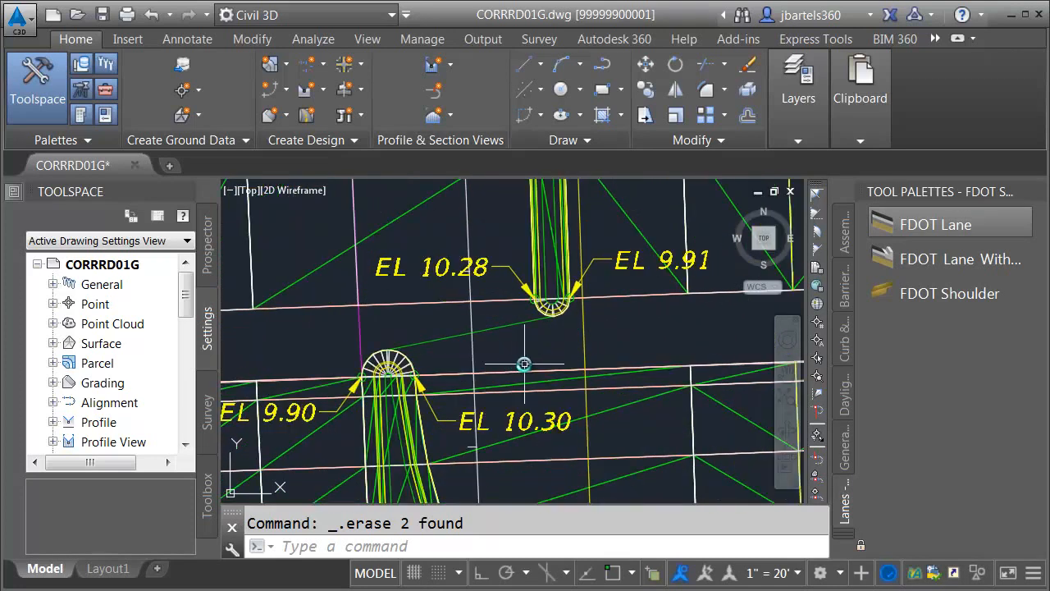
pyautogui.click(544, 309)
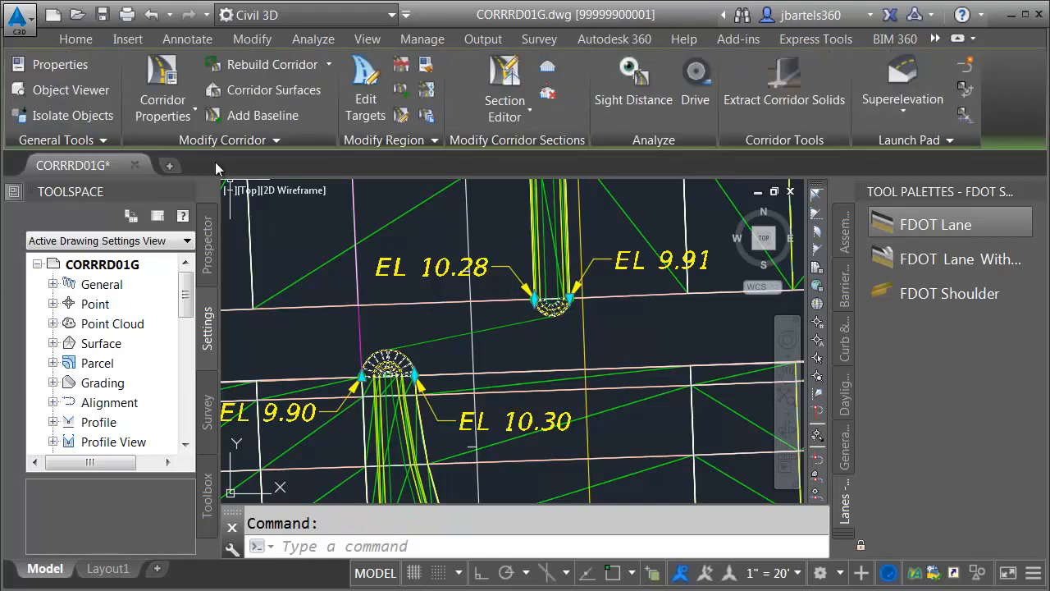
pyautogui.click(166, 74)
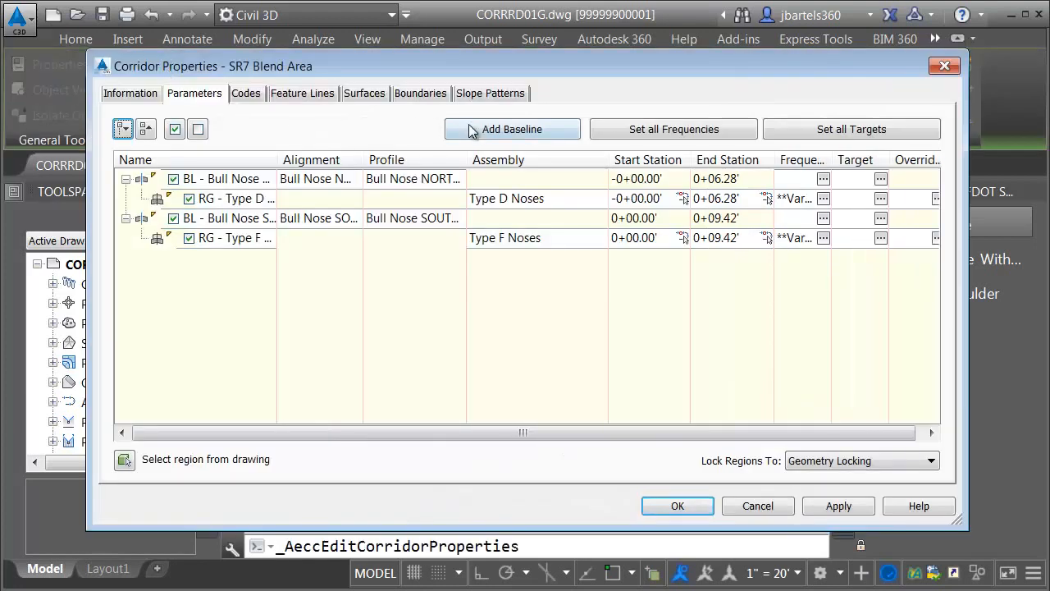
# Add a baseline to the corridor using the PGL-RT alignment and the PGL-RT_PP profile.
pyautogui.click(476, 132)
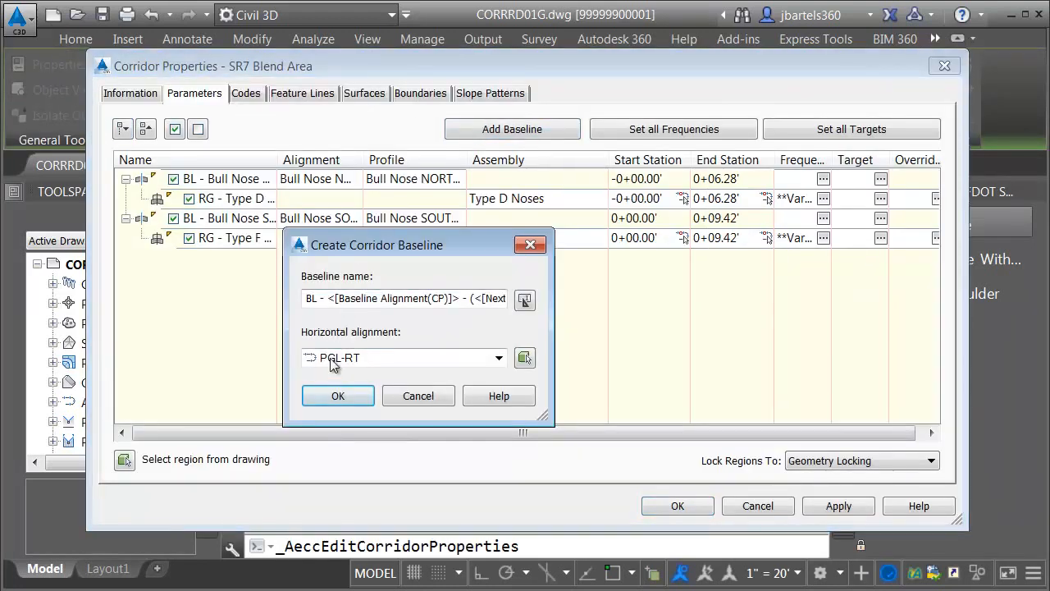
pyautogui.click(338, 396)
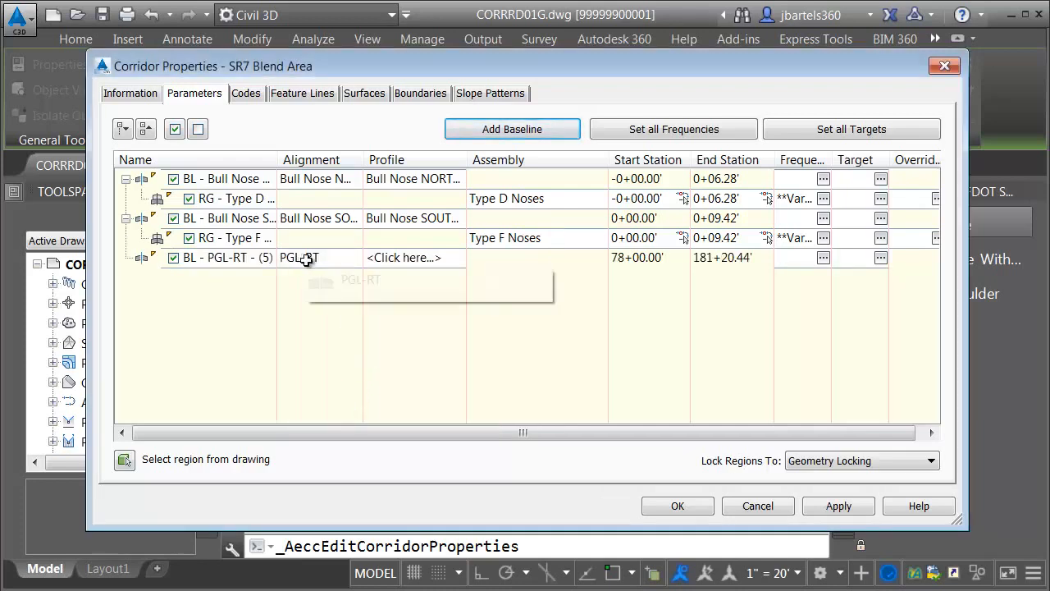
pyautogui.click(394, 258)
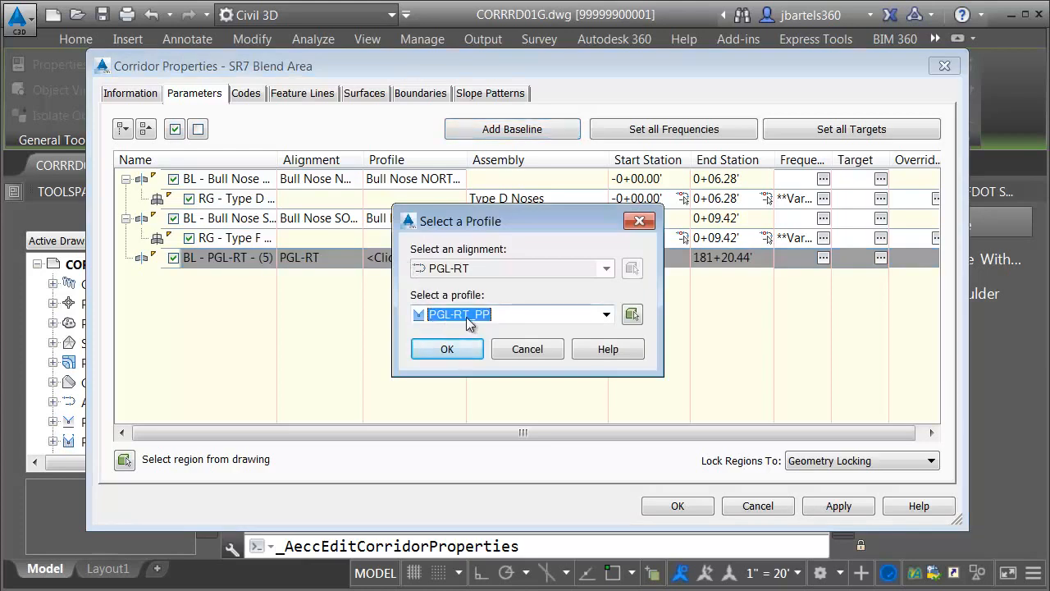
pyautogui.click(447, 350)
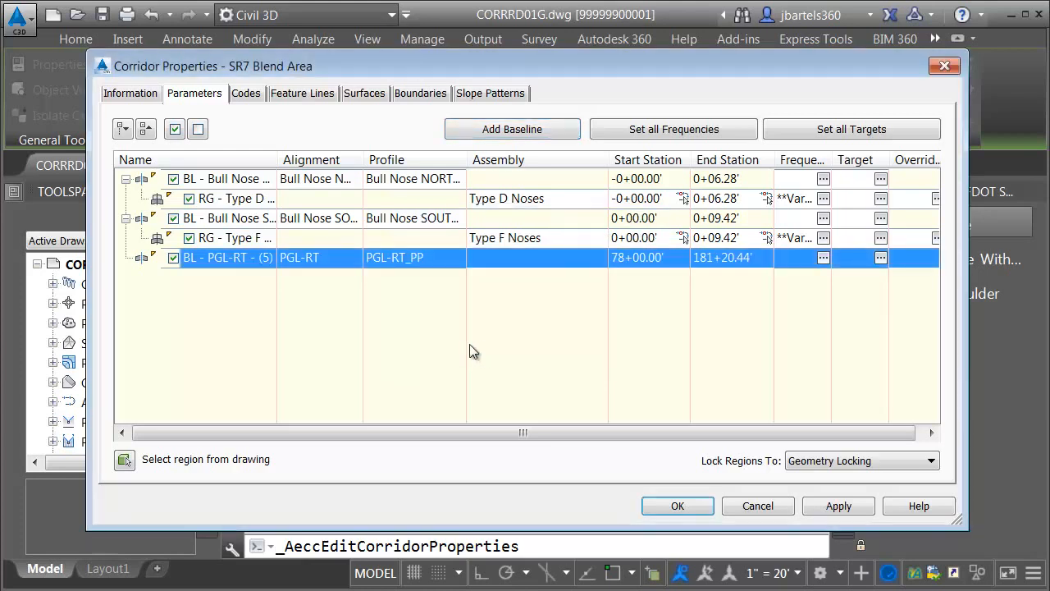
# Add a region with the SR7-Blend Area assembly to the PGL-RT baseline and expand the baseline to show it.
pyautogui.rightClick(219, 260)
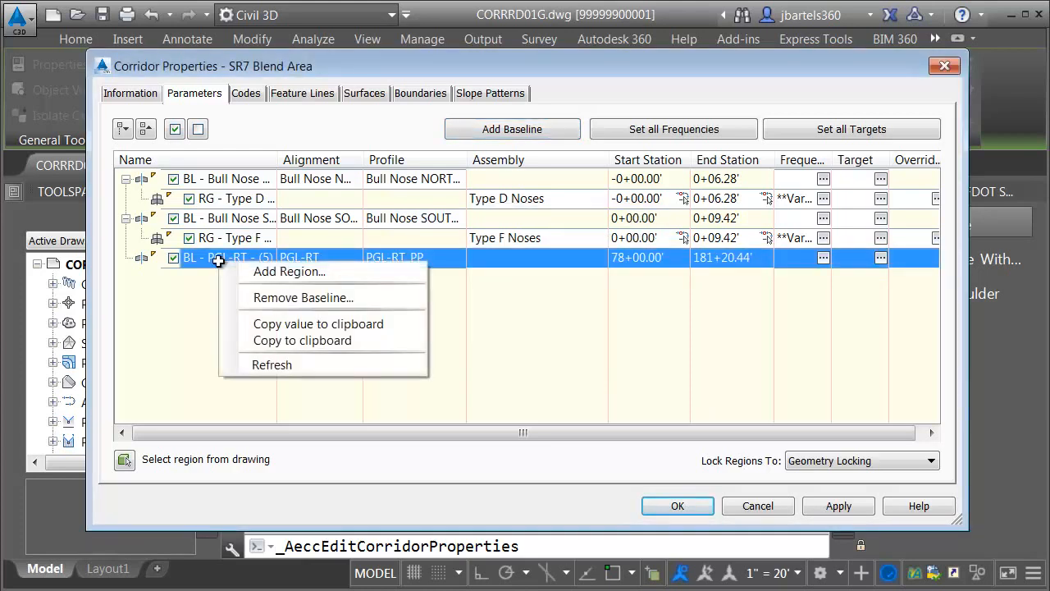
pyautogui.click(263, 272)
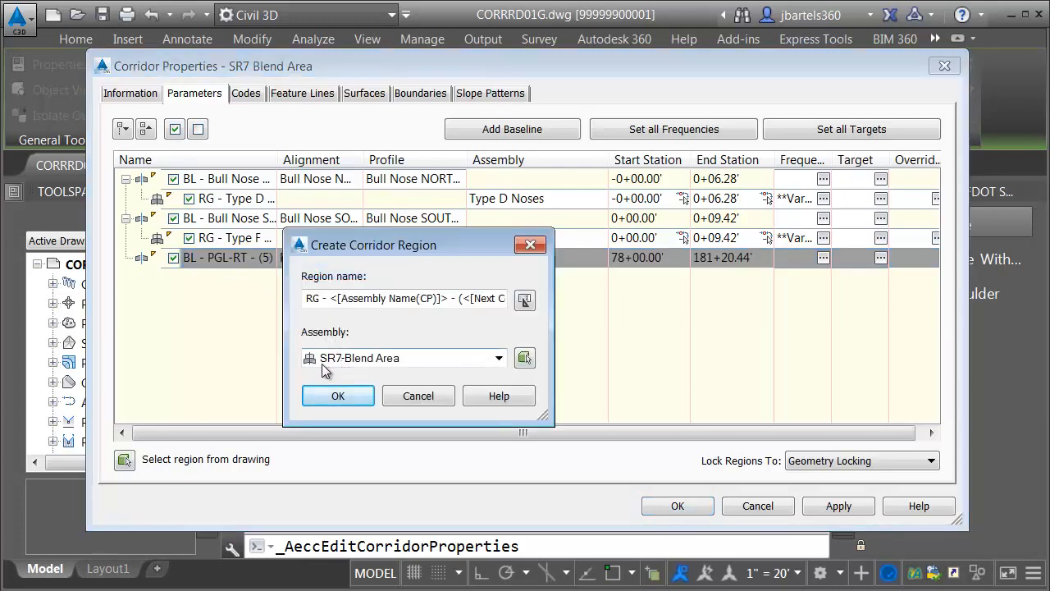
pyautogui.click(338, 396)
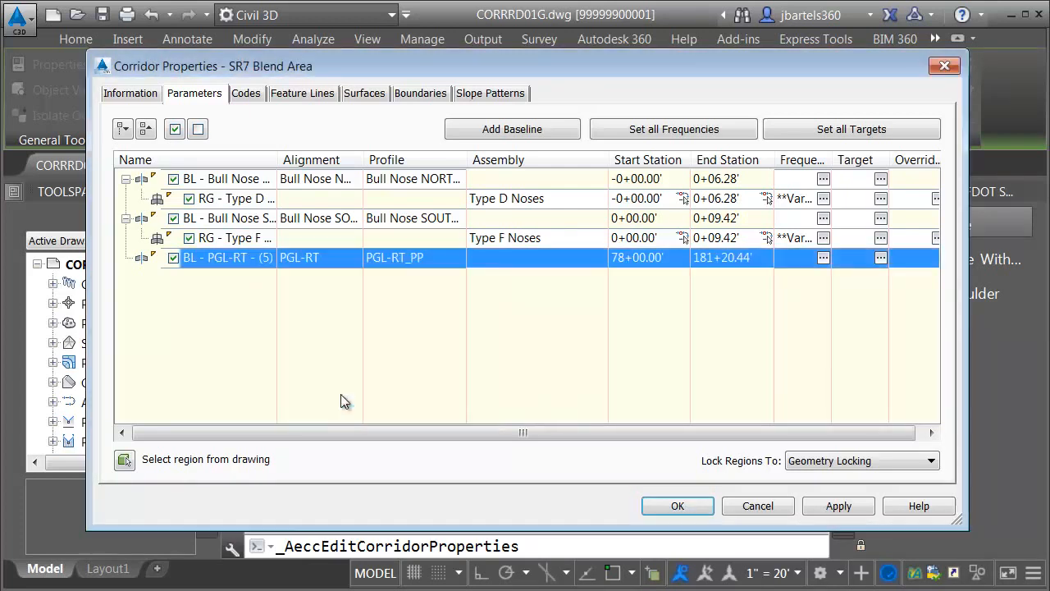
pyautogui.click(127, 259)
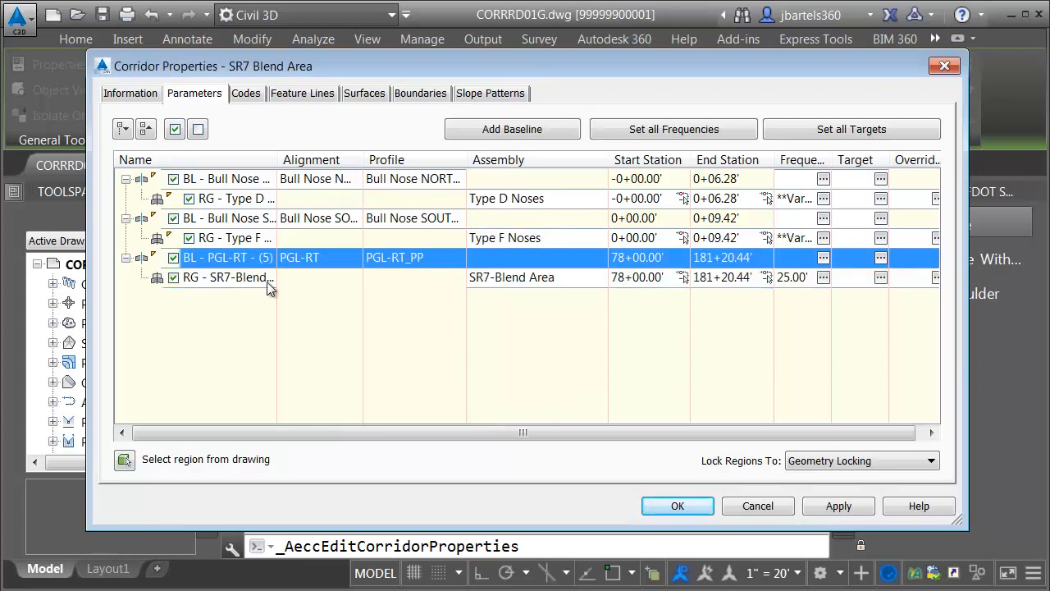
# Set the new region's start station to 102+48.22' by snapping to the corridor endpoint on the south edge of the median opening.
pyautogui.click(681, 278)
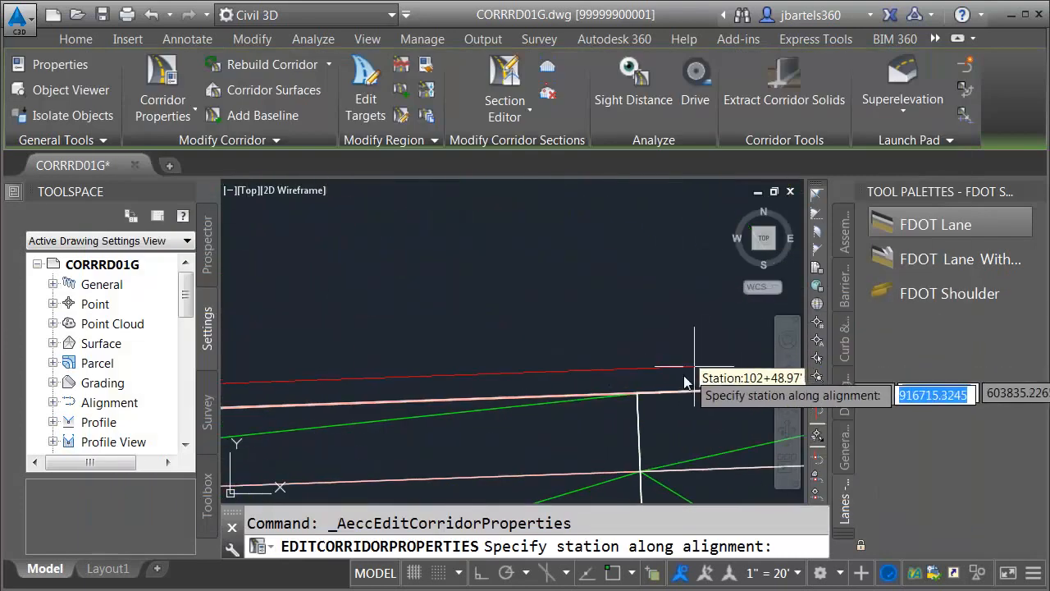
pyautogui.keyDown('shift'); pyautogui.rightClick(597, 395); pyautogui.keyUp('shift')
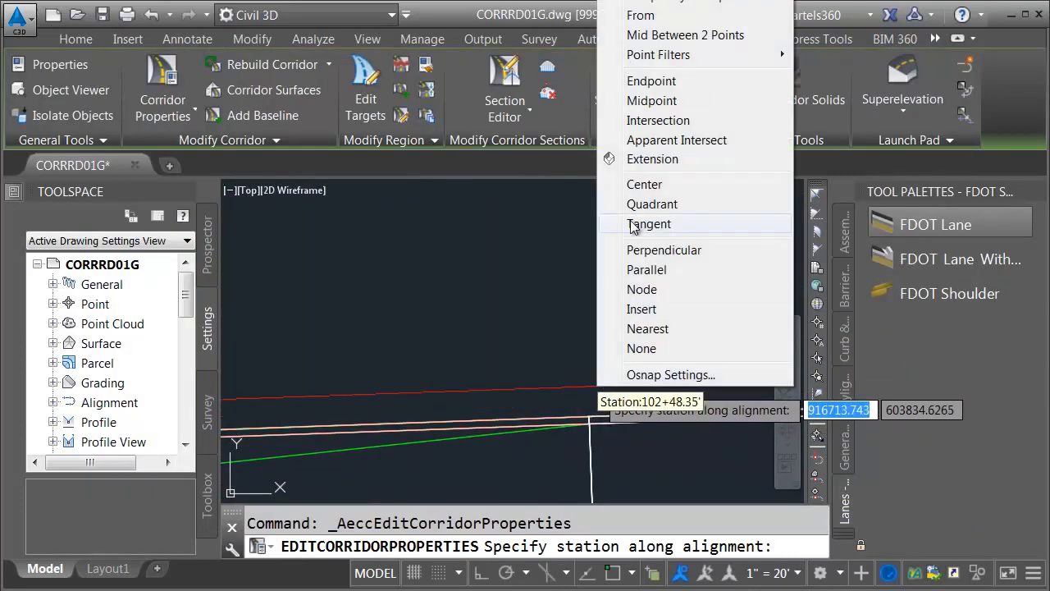
pyautogui.click(645, 81)
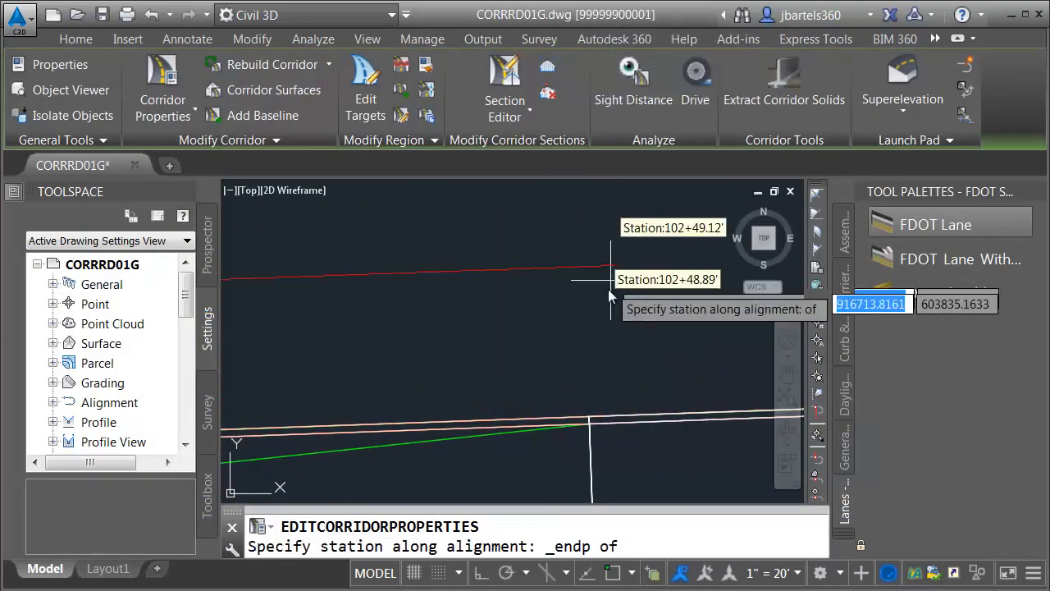
pyautogui.click(591, 425)
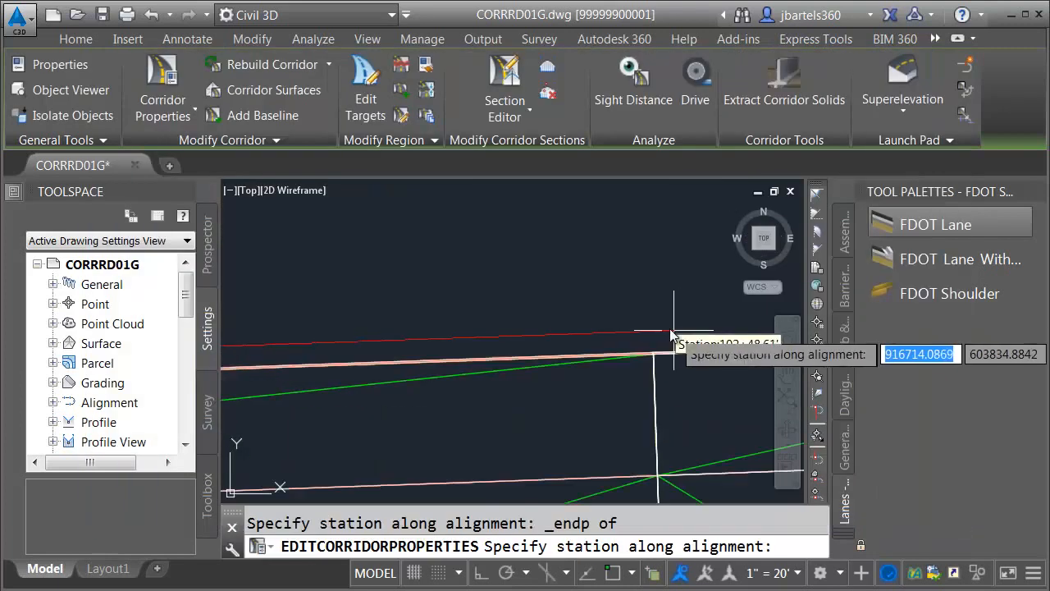
# Set the region's end station to 102+56.39' by snapping to the corridor endpoint on the north edge of the median opening.
pyautogui.scroll(-3, 668, 322)
pyautogui.moveTo(662, 283); pyautogui.dragTo(628, 329, button='middle')
pyautogui.scroll(5, 625, 312)
pyautogui.keyDown('shift'); pyautogui.rightClick(608, 295); pyautogui.keyUp('shift')
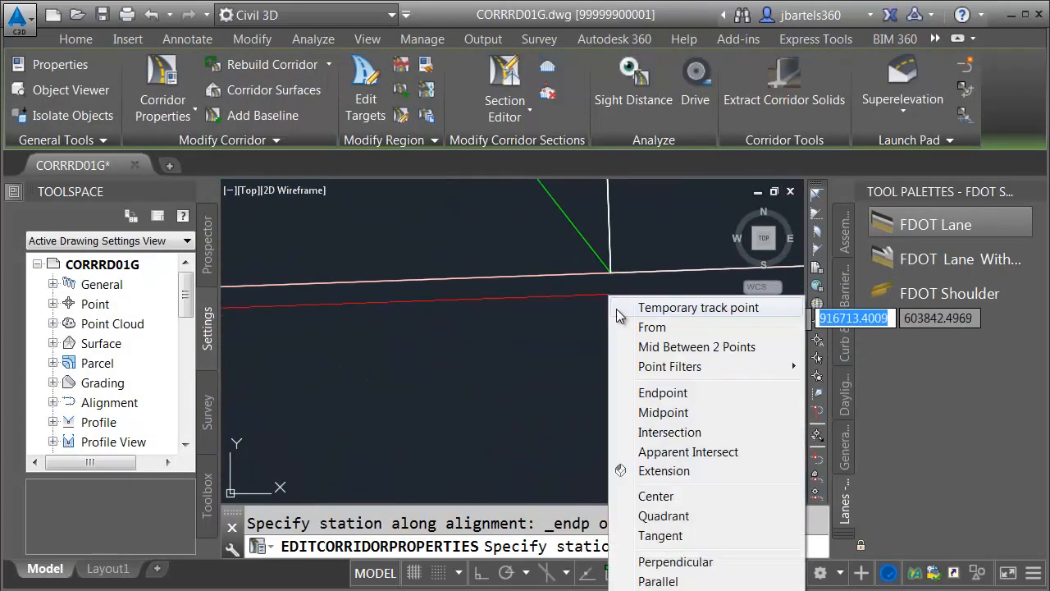
pyautogui.click(650, 393)
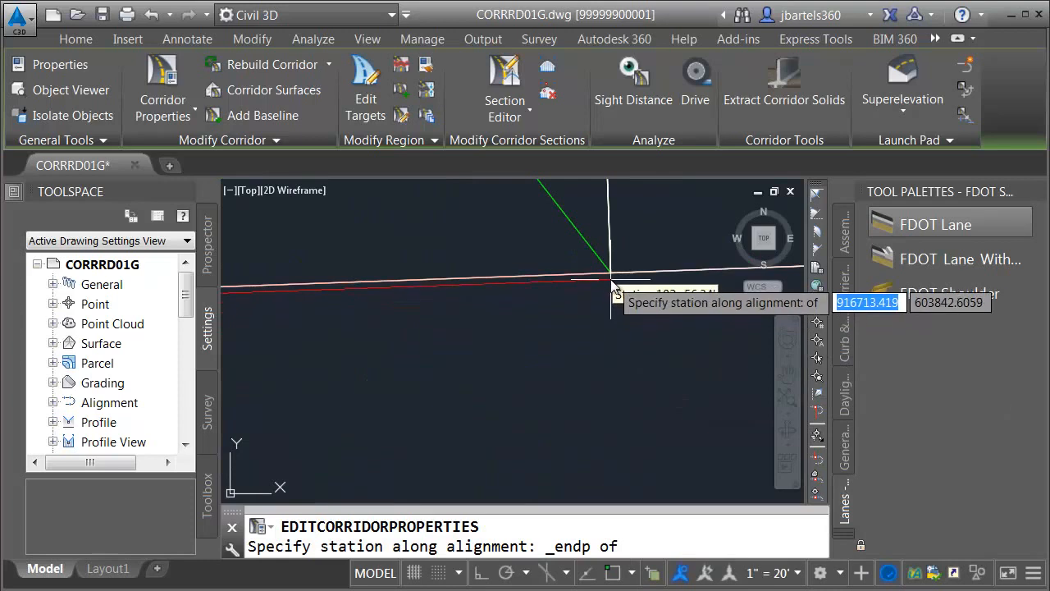
pyautogui.click(564, 377)
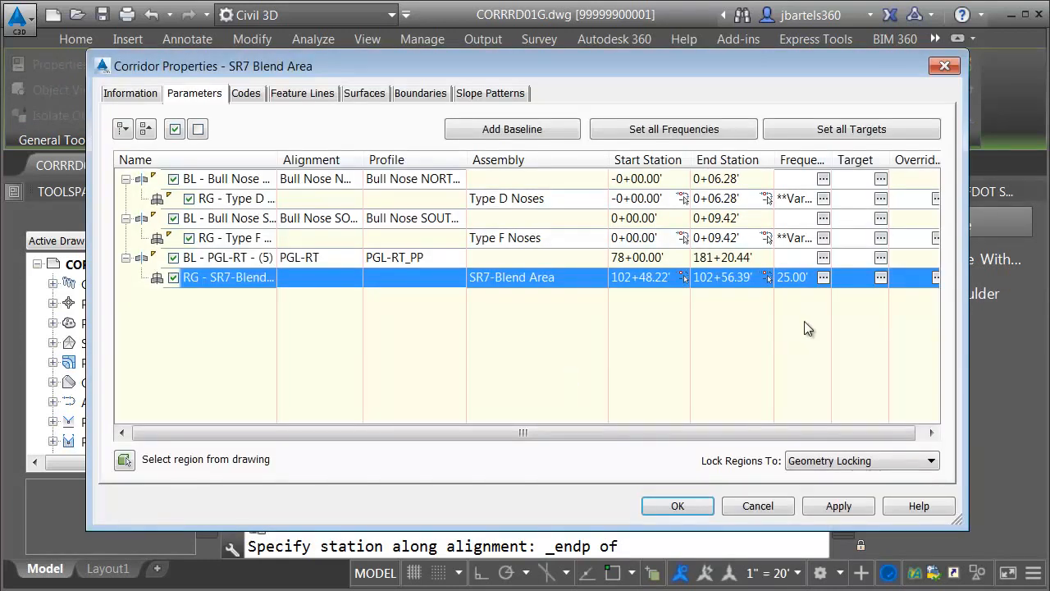
# In the SR7-Blend Area region's target mapping, set the PGL LT Link target alignment to PGL-LT.
pyautogui.click(880, 279)
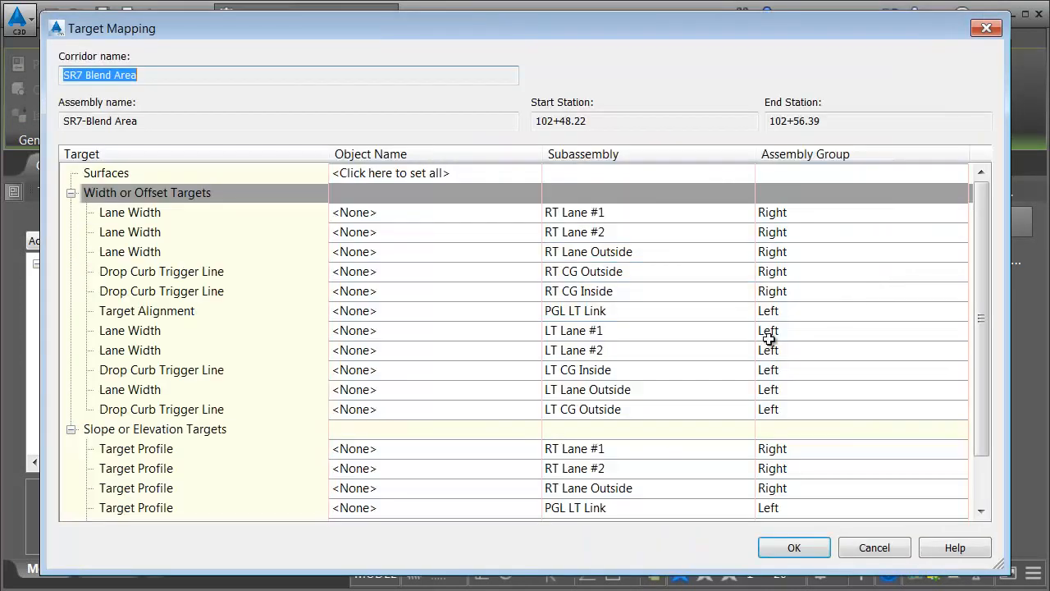
pyautogui.click(419, 313)
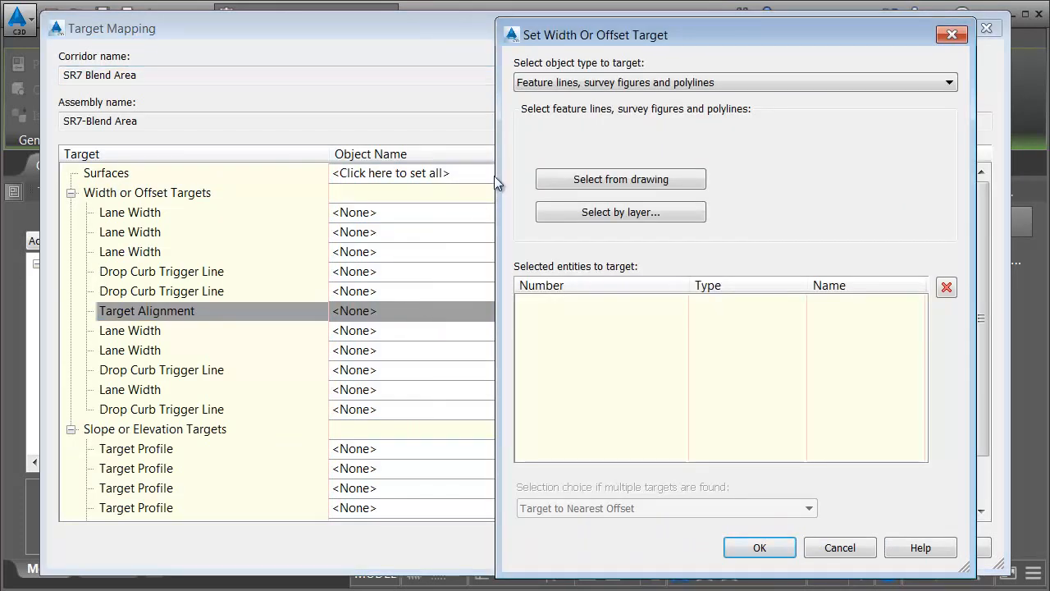
pyautogui.click(543, 84)
pyautogui.click(541, 96)
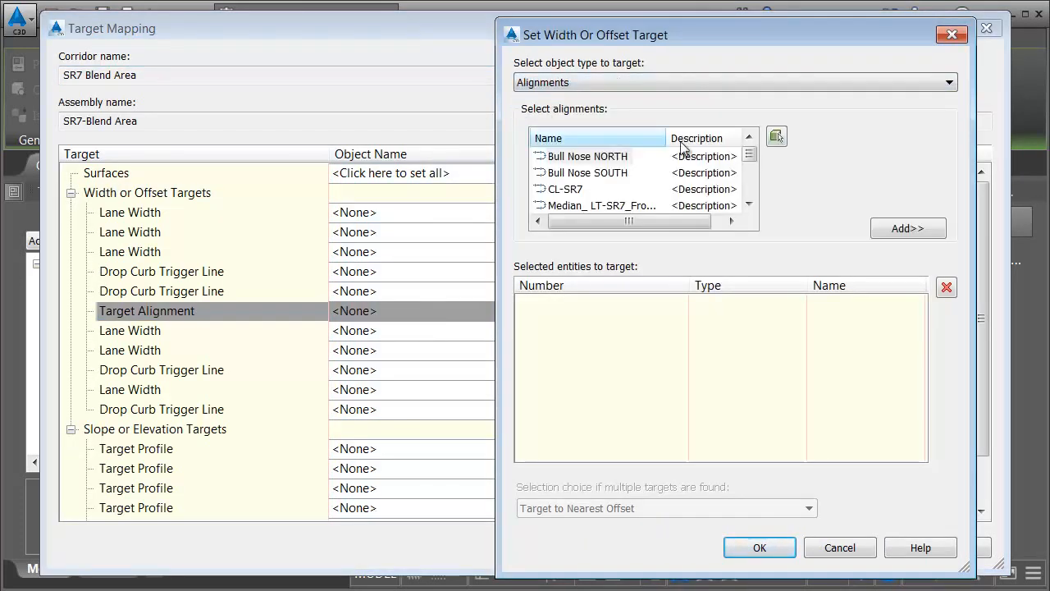
pyautogui.moveTo(748, 152); pyautogui.dragTo(750, 176)
pyautogui.click(577, 190)
pyautogui.click(890, 230)
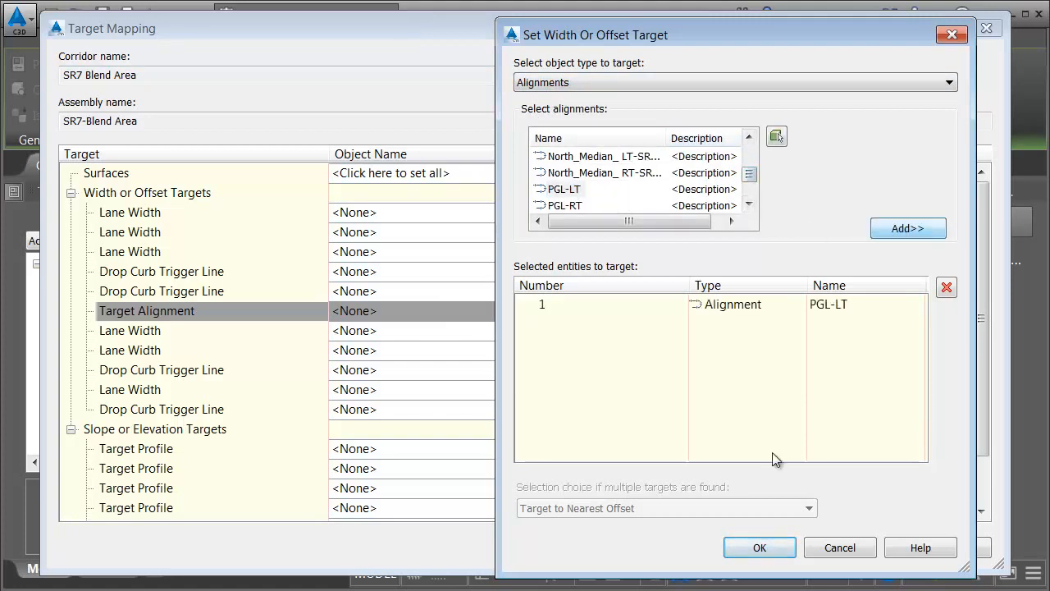
pyautogui.click(760, 547)
# Set the PGL LT Link target profile to PGL-LT_PP from the PGL-LT alignment.
pyautogui.scroll(-1, 981, 353)
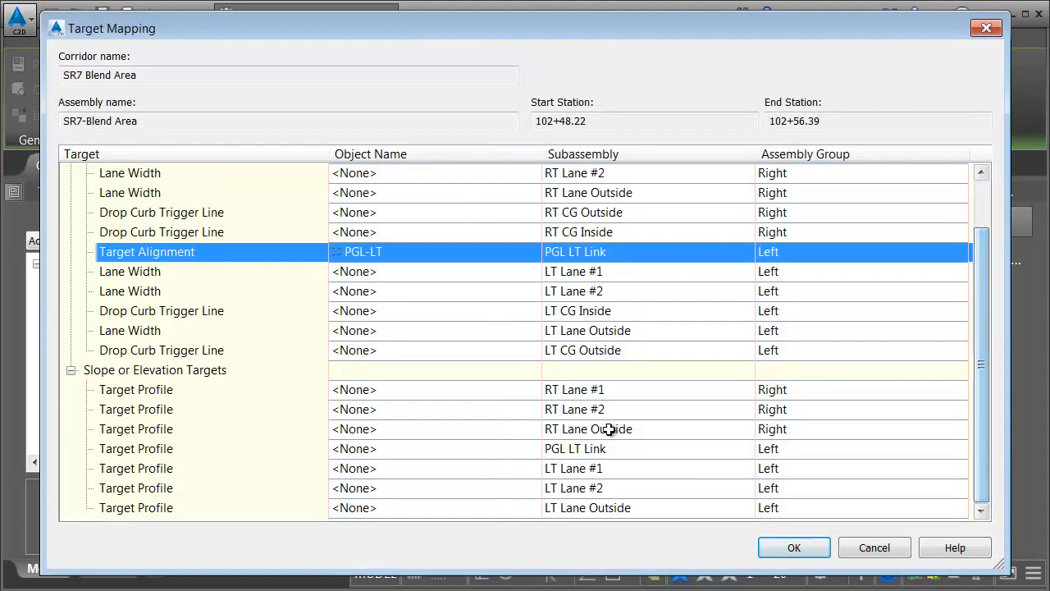
pyautogui.click(497, 448)
pyautogui.click(300, 56)
pyautogui.click(250, 72)
pyautogui.click(275, 133)
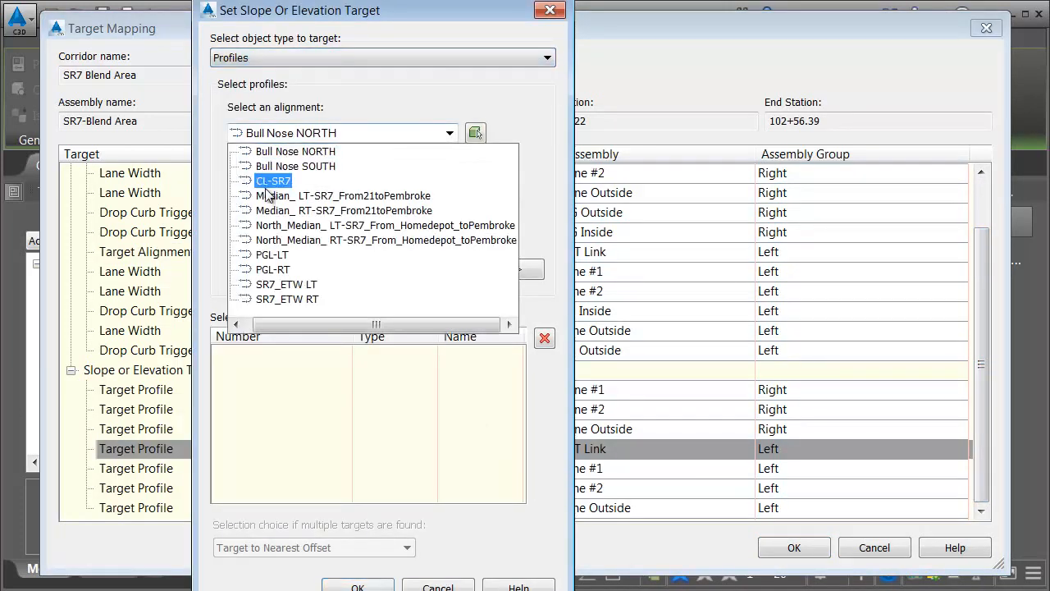
pyautogui.click(271, 256)
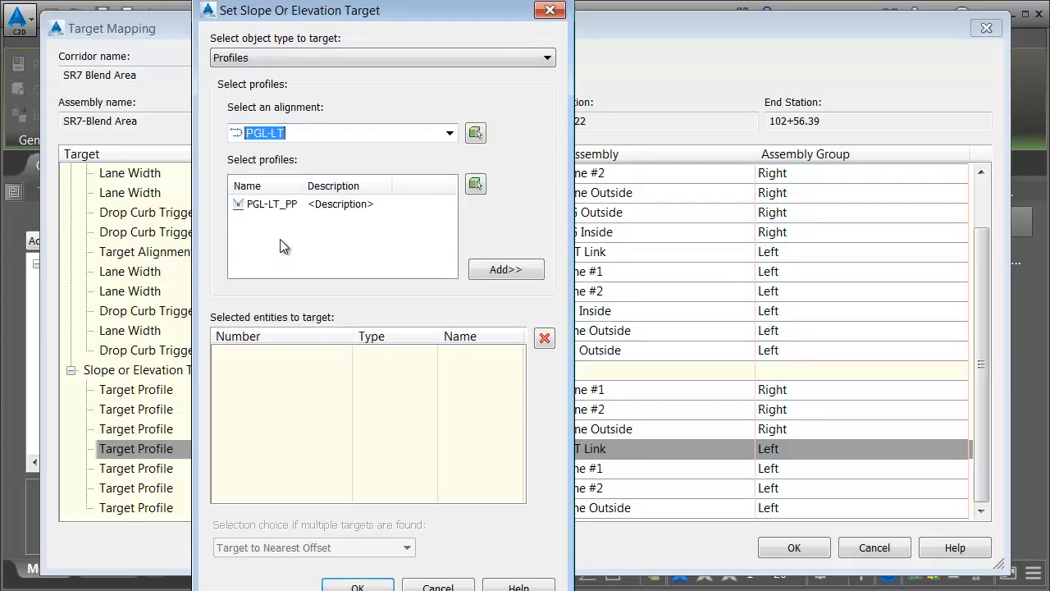
pyautogui.click(492, 274)
pyautogui.click(358, 585)
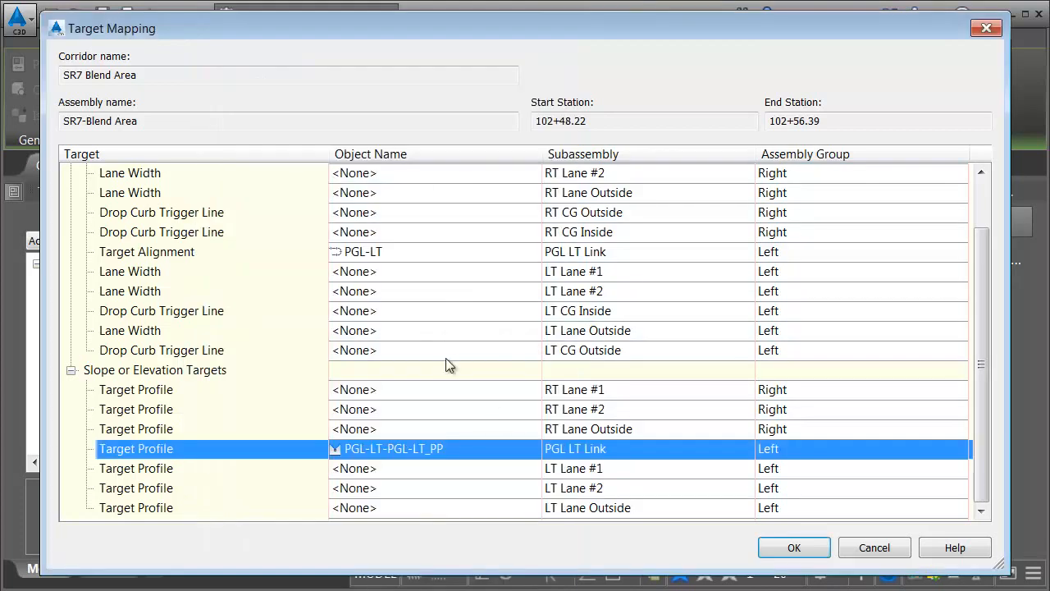
# Set the lane width target of LT Lane Outside to the SR7_ETW LT alignment.
pyautogui.click(382, 332)
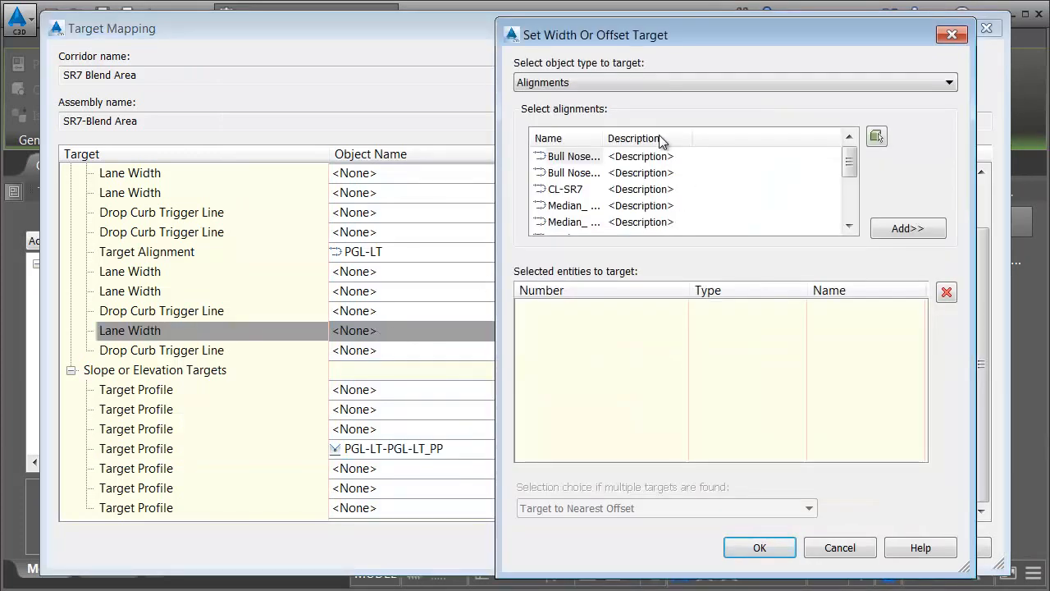
pyautogui.moveTo(601, 137); pyautogui.dragTo(643, 137)
pyautogui.moveTo(849, 164); pyautogui.dragTo(849, 205)
pyautogui.click(609, 208)
pyautogui.click(887, 227)
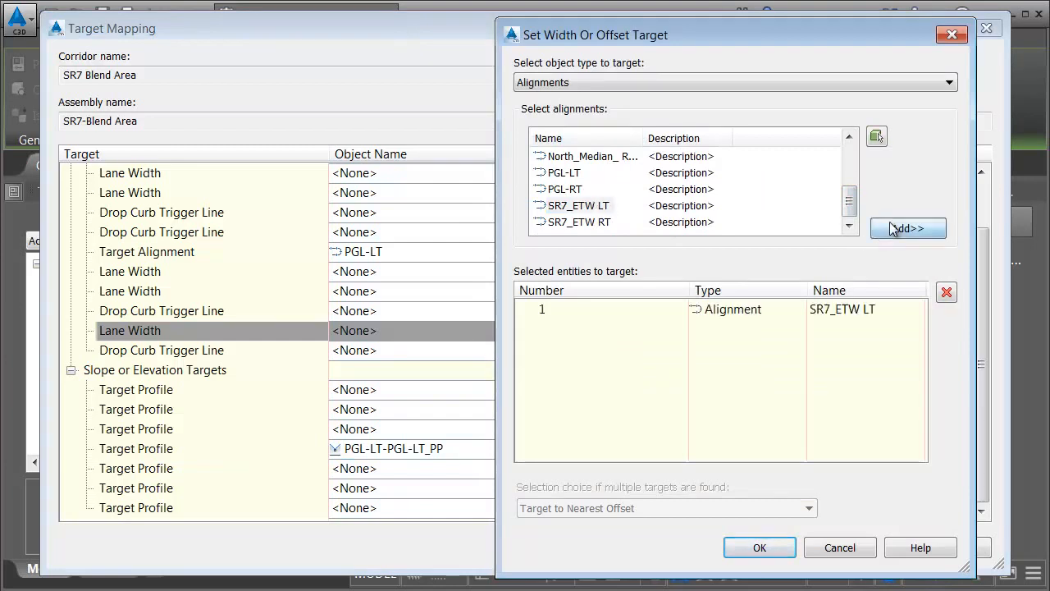
pyautogui.click(759, 548)
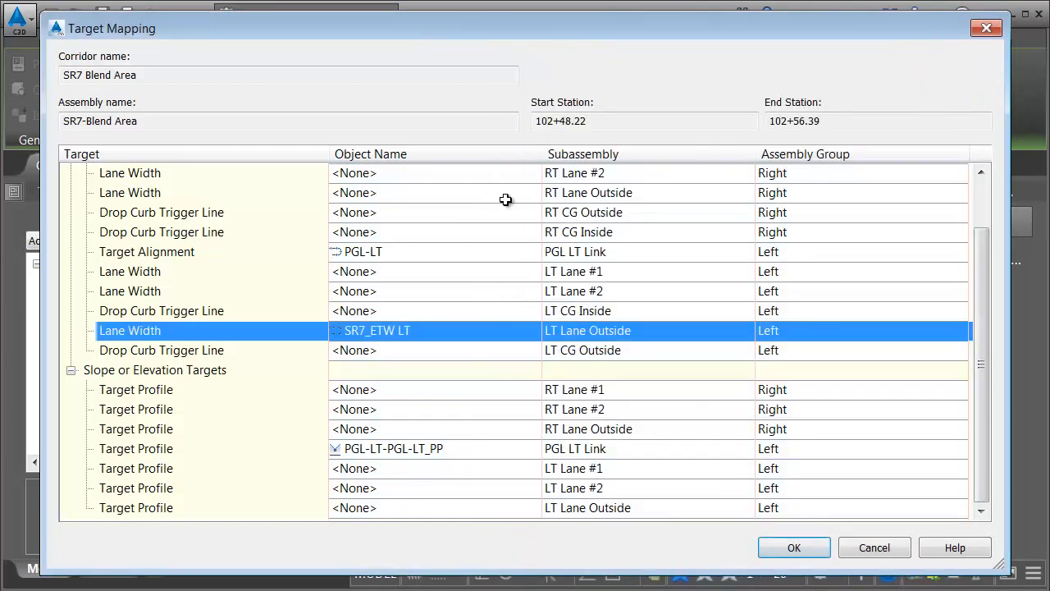
# Set the lane width target of RT Lane Outside to the SR7_ETW RT alignment, accept the corridor properties and rebuild the corridor.
pyautogui.click(453, 193)
pyautogui.moveTo(854, 164); pyautogui.dragTo(853, 215)
pyautogui.click(599, 223)
pyautogui.click(895, 231)
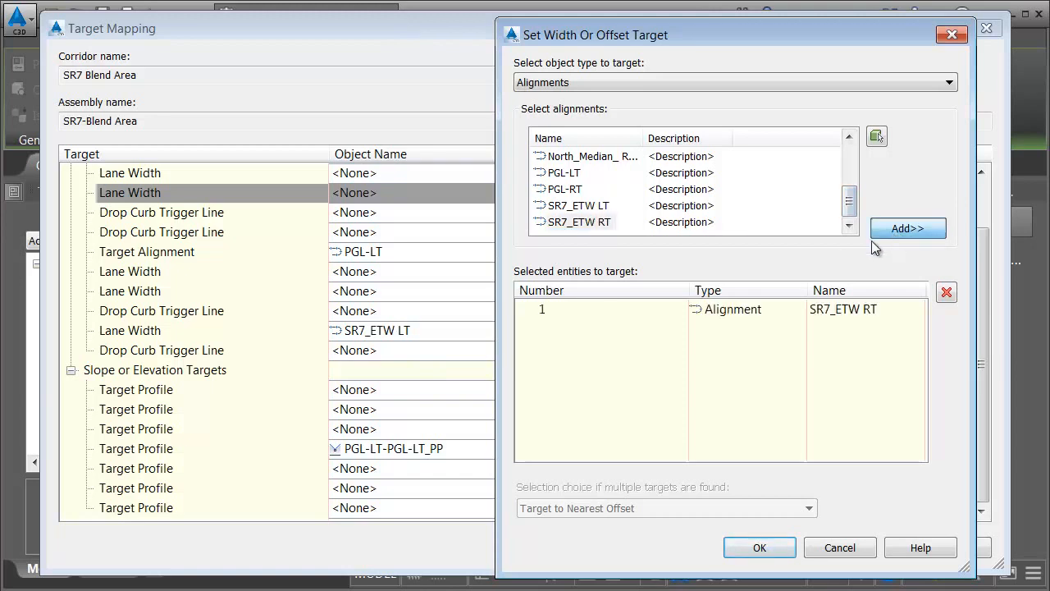
pyautogui.click(760, 547)
pyautogui.click(784, 542)
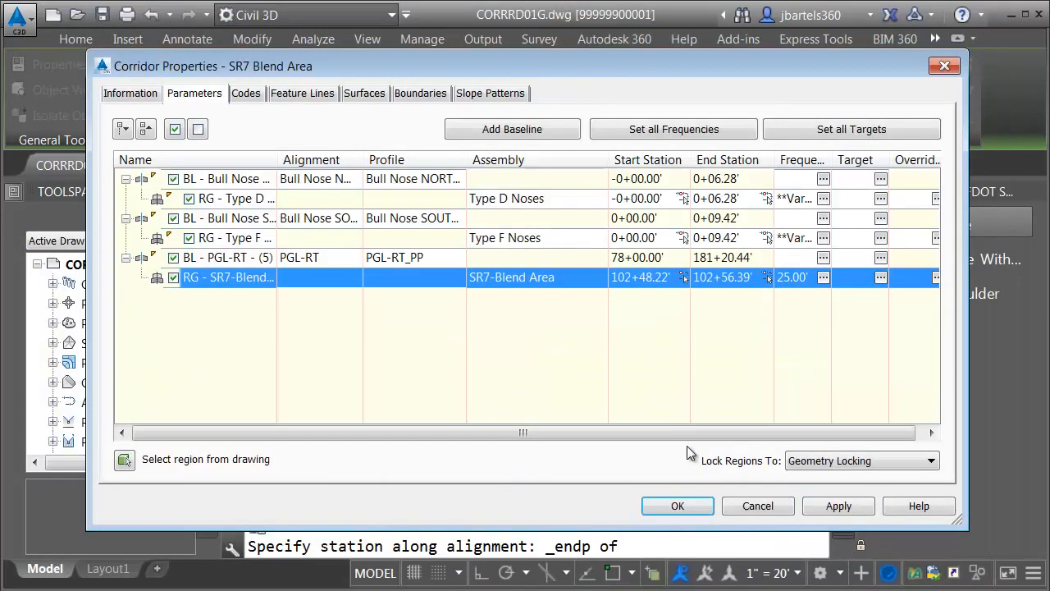
pyautogui.click(677, 503)
pyautogui.click(340, 291)
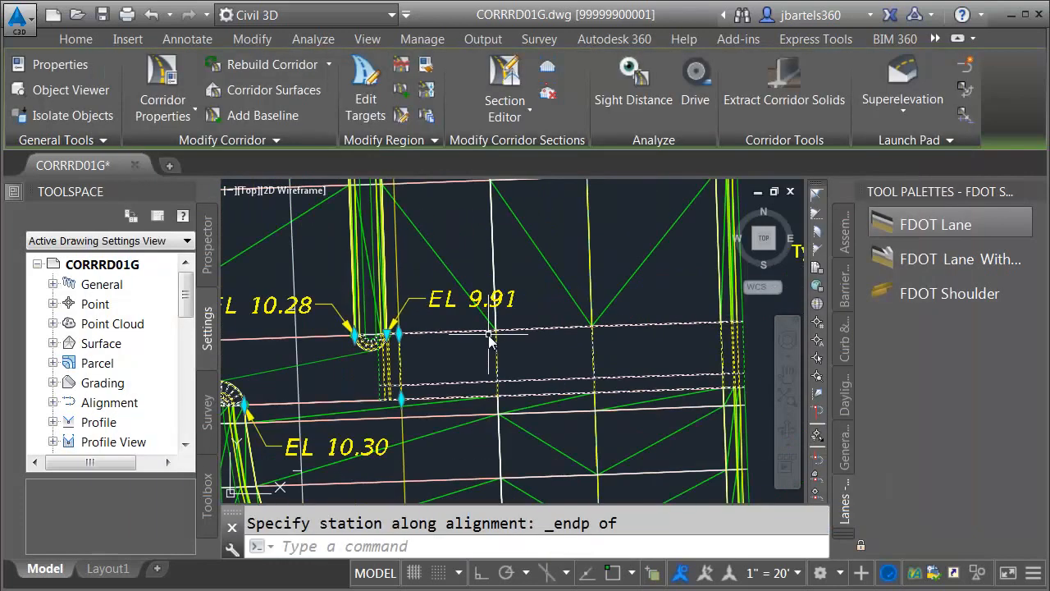
# Examine the rebuilt corridor along SR7 and the median opening between the two bull noses.
pyautogui.moveTo(437, 363); pyautogui.dragTo(487, 345, button='middle')
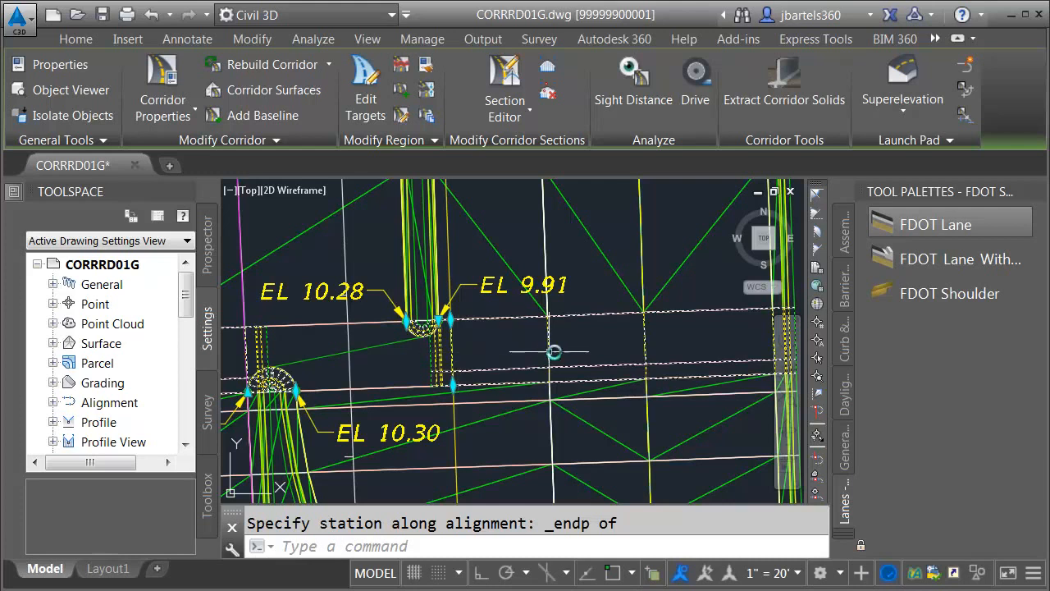
pyautogui.moveTo(672, 344); pyautogui.dragTo(577, 345, button='middle')
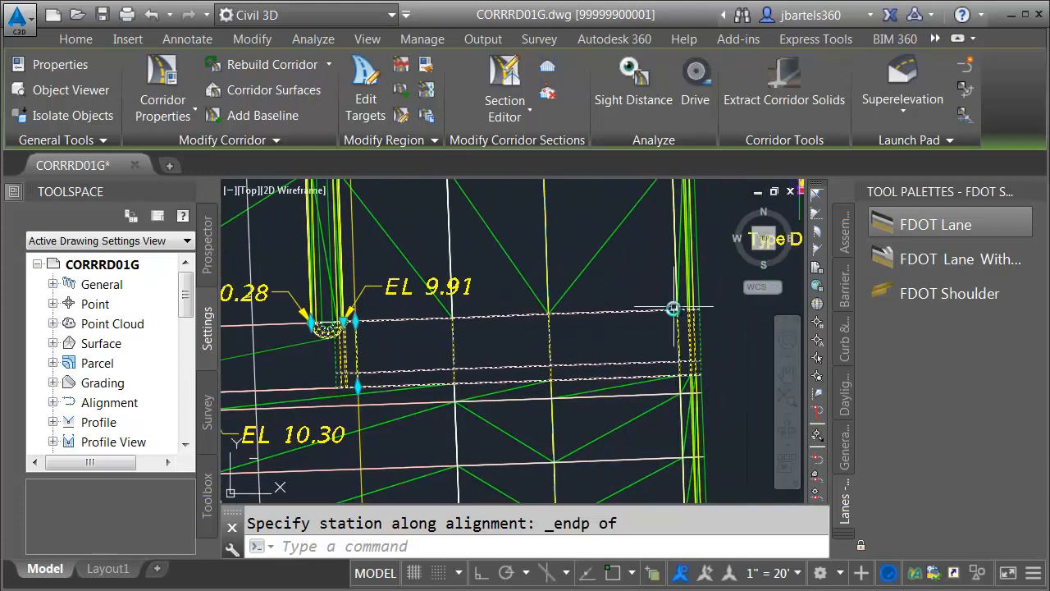
pyautogui.moveTo(434, 351); pyautogui.dragTo(714, 342, button='middle')
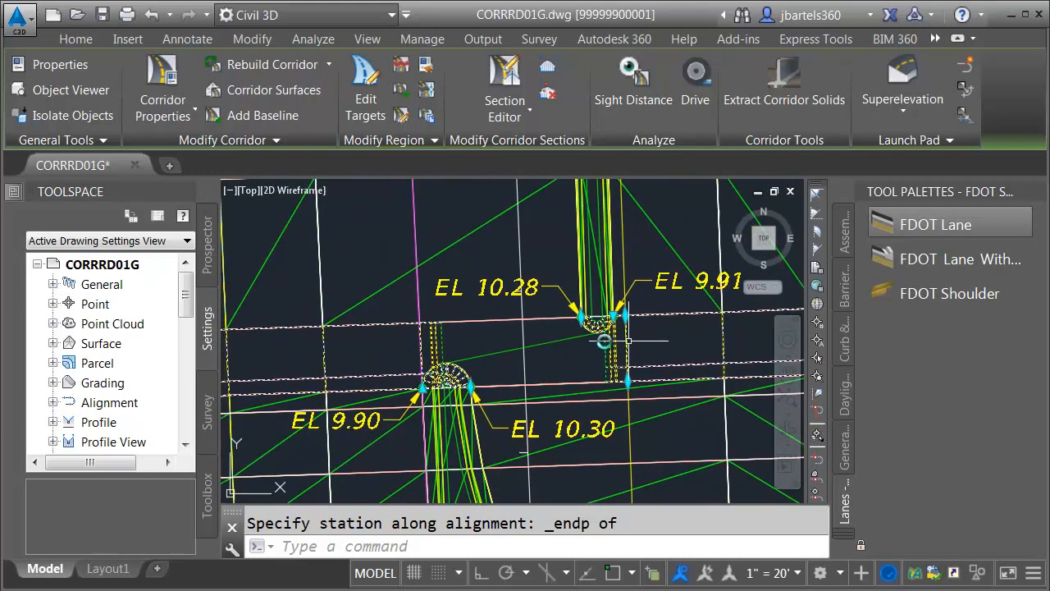
pyautogui.moveTo(410, 355); pyautogui.dragTo(522, 343, button='middle')
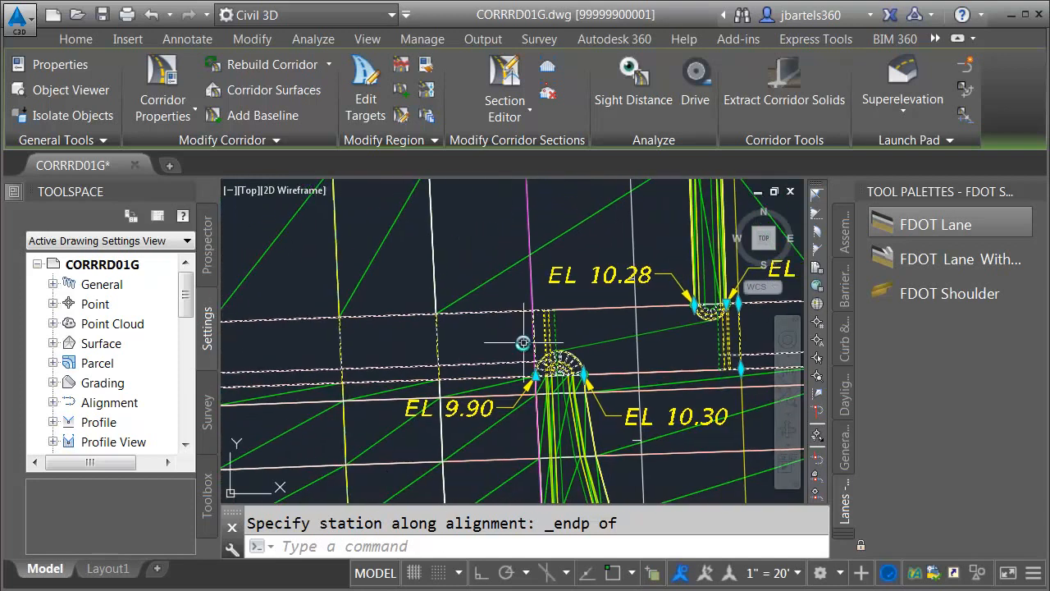
pyautogui.moveTo(358, 347)
pyautogui.mouseDown(button='middle')
pyautogui.moveTo(497, 336)
pyautogui.moveTo(414, 336)
pyautogui.mouseUp(button='middle')
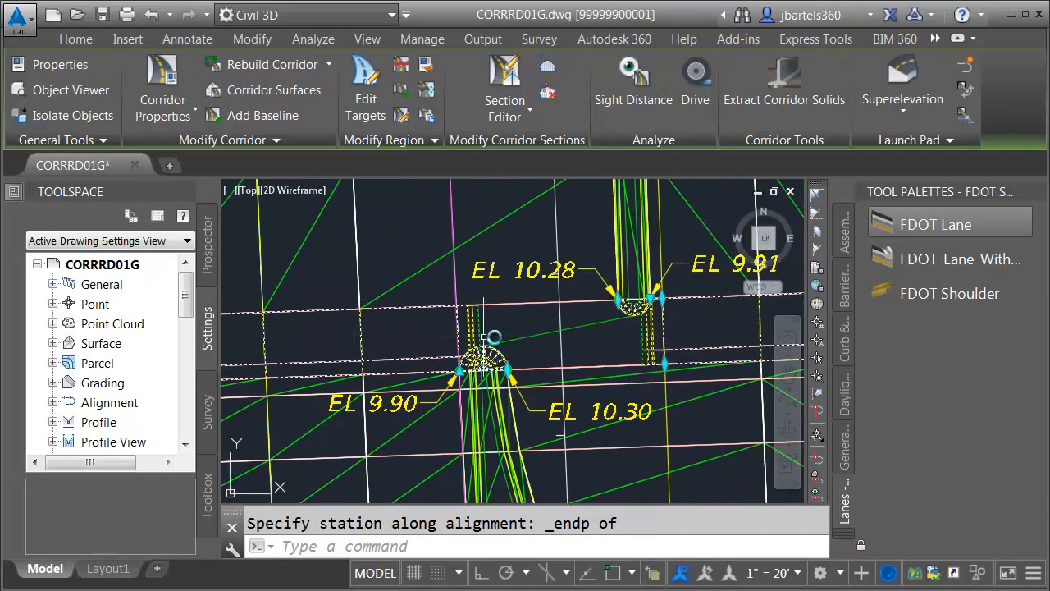
pyautogui.press('Escape')
pyautogui.scroll(2, 609, 364)
pyautogui.moveTo(610, 363); pyautogui.dragTo(569, 364, button='middle')
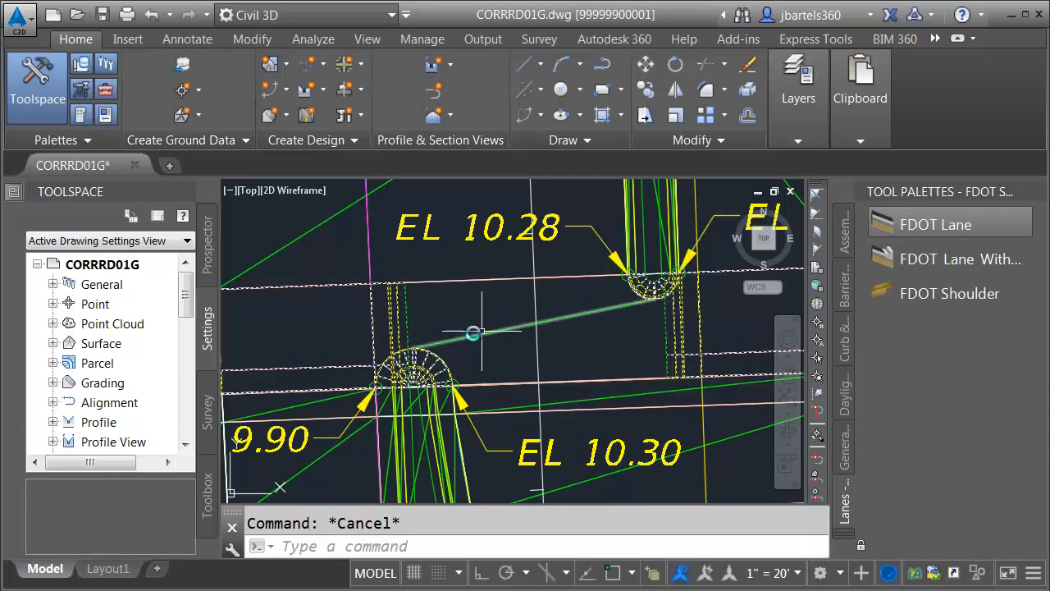
# Replace both inside curb and gutter subassemblies of the SR7-Blend Area assembly with FDOT Lane subassemblies.
pyautogui.scroll(-4, 549, 336)
pyautogui.moveTo(619, 365); pyautogui.dragTo(461, 358, button='middle')
pyautogui.moveTo(665, 359); pyautogui.dragTo(384, 385, button='middle')
pyautogui.scroll(4, 484, 351)
pyautogui.moveTo(501, 361); pyautogui.dragTo(483, 370, button='middle')
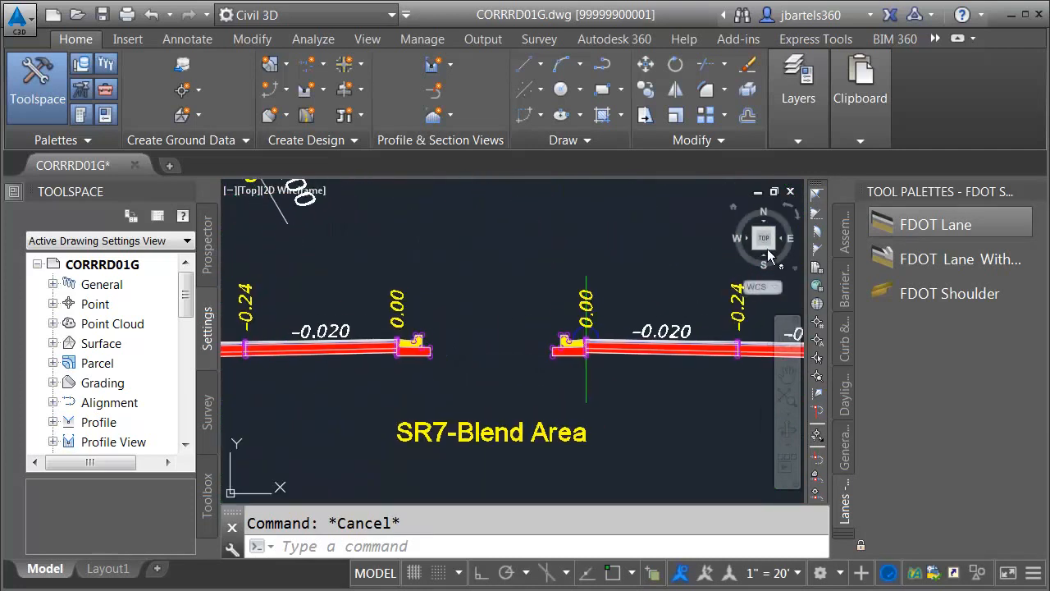
pyautogui.click(882, 230)
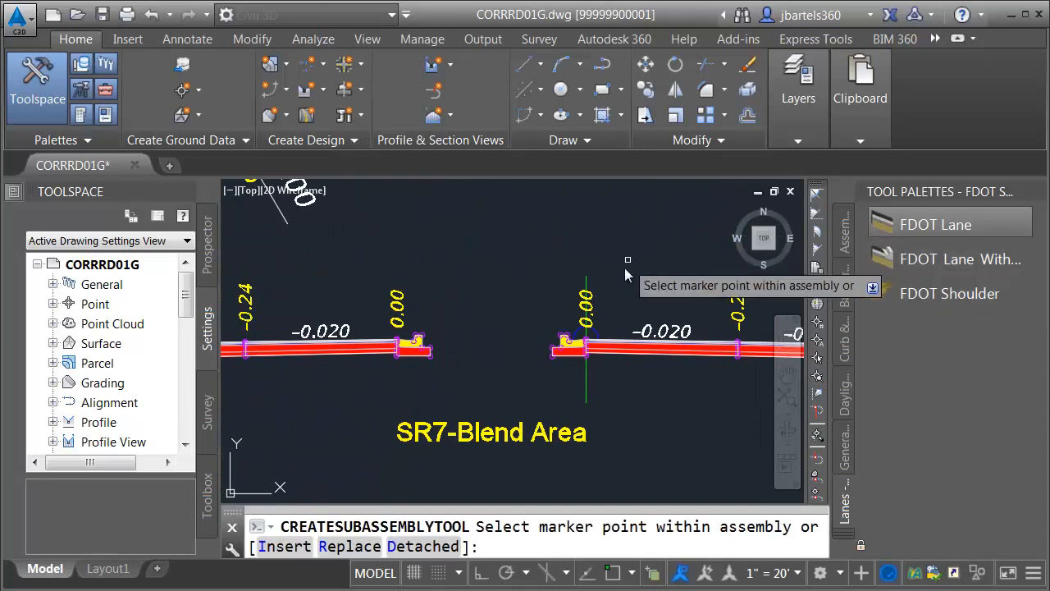
pyautogui.click(363, 547)
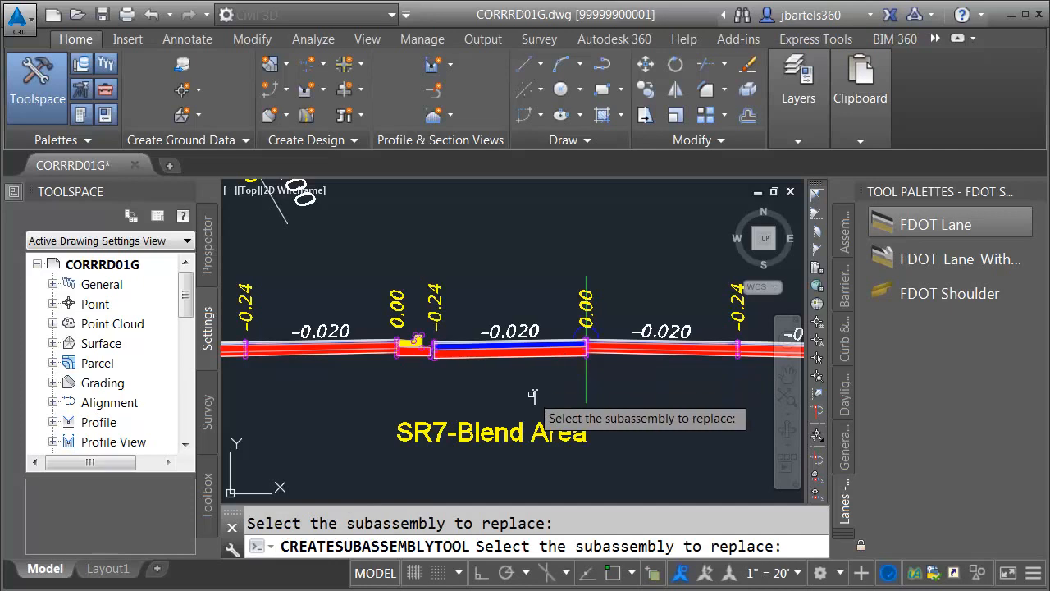
pyautogui.click(415, 354)
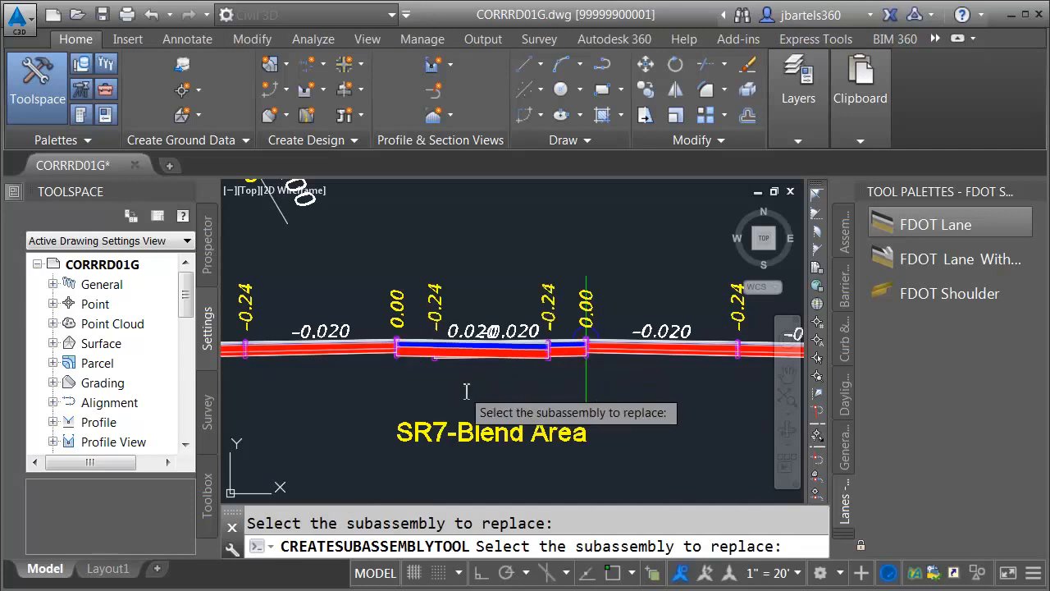
pyautogui.press('Escape')
# Set both new inside lanes to a Pavement2 depth of 1.5", base depth of 6" and subbase depth of 4".
pyautogui.click(491, 377)
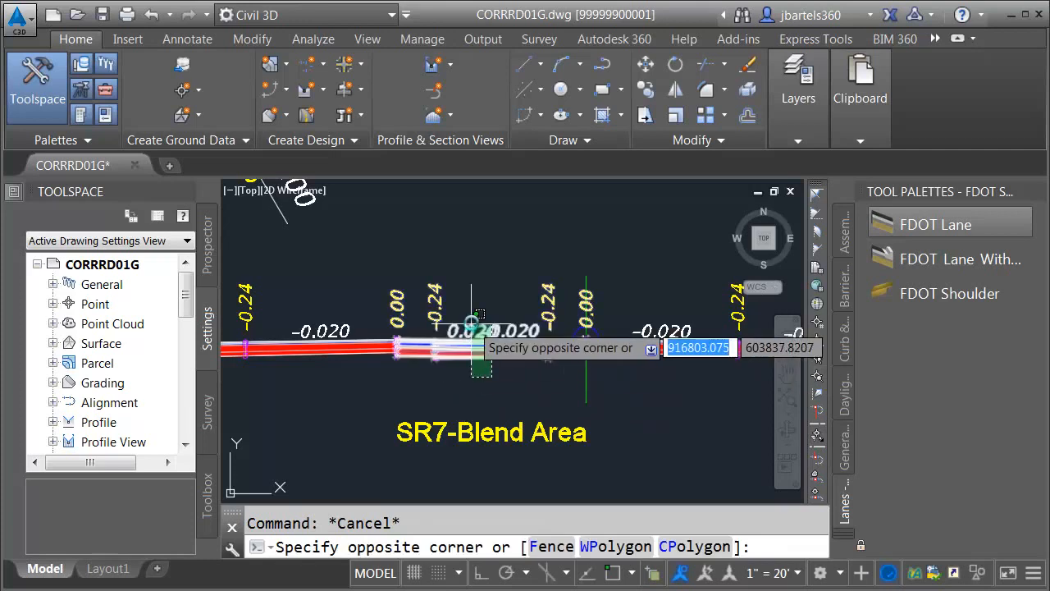
pyautogui.click(485, 329)
pyautogui.moveTo(27, 222)
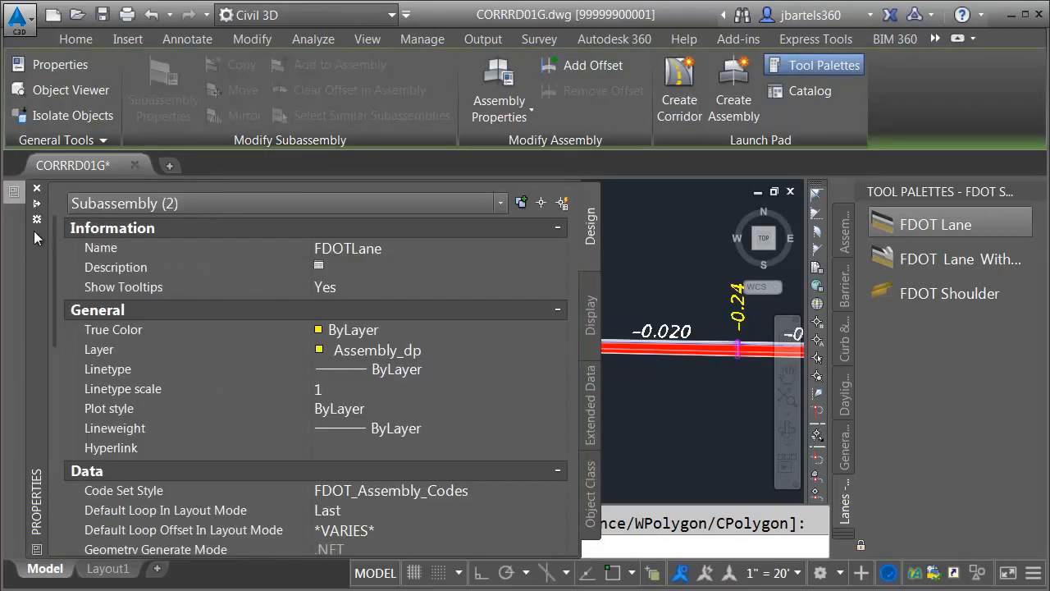
pyautogui.moveTo(53, 248); pyautogui.dragTo(50, 401)
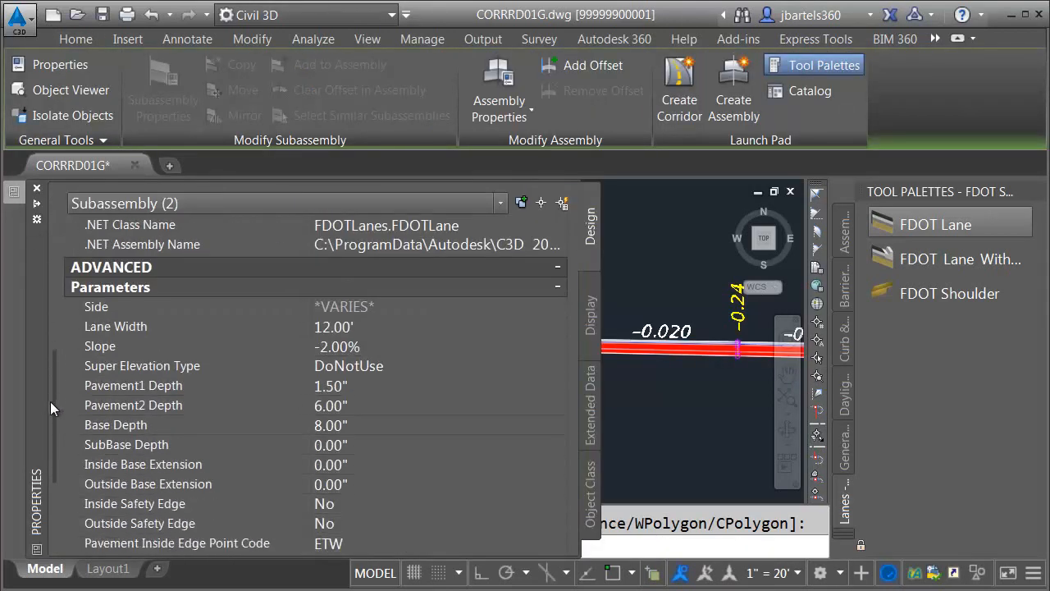
pyautogui.click(351, 407)
pyautogui.write('1.5')
pyautogui.press('Tab')
pyautogui.write('6')
pyautogui.press('Tab')
pyautogui.write('4')
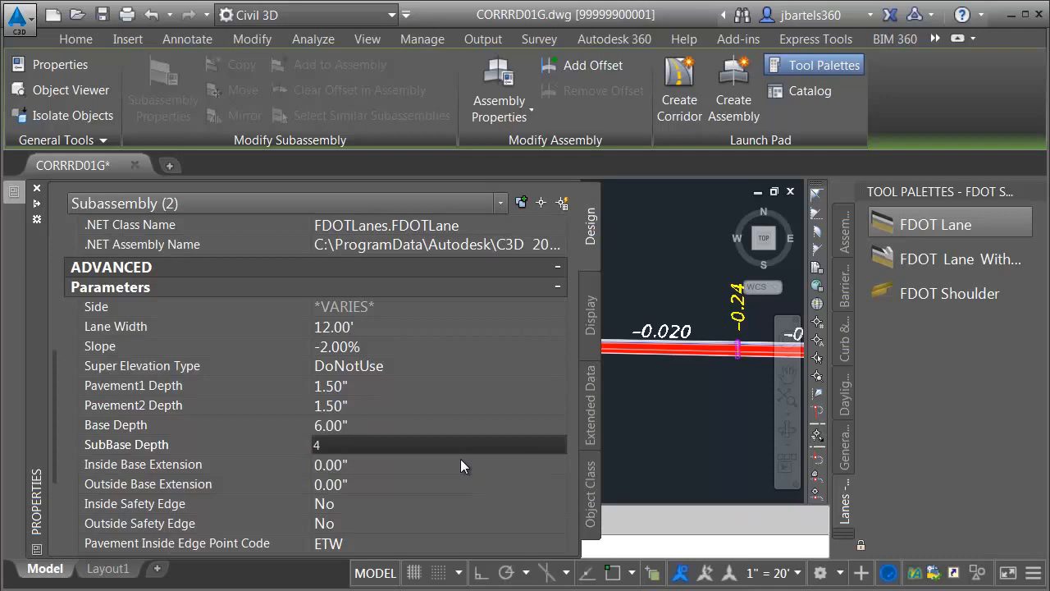
pyautogui.press('Tab')
# Set the lane width of both new inside lanes to 5'.
pyautogui.click(354, 326)
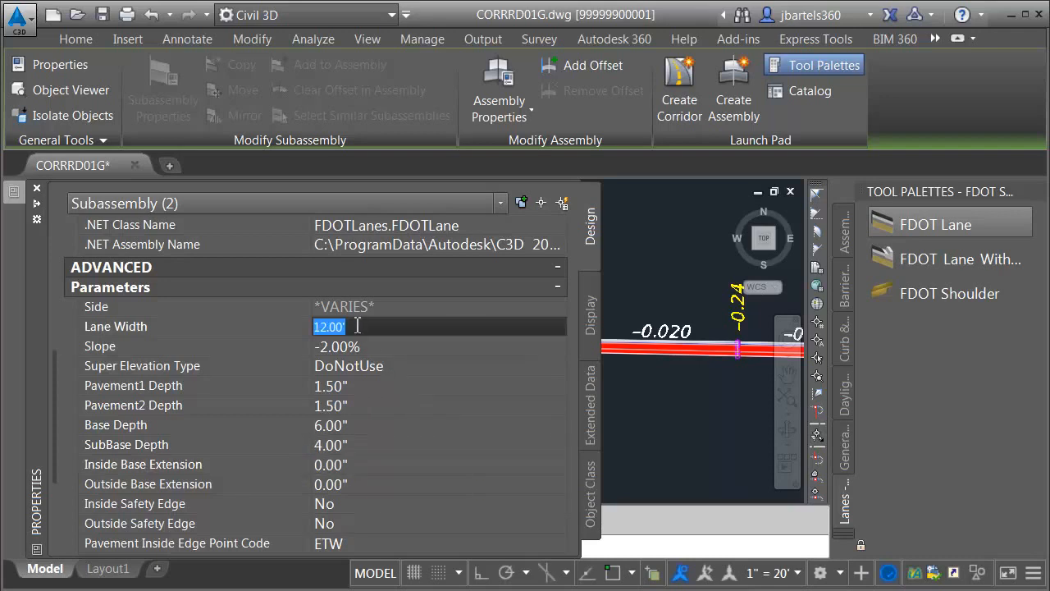
pyautogui.write('5')
pyautogui.press('Tab')
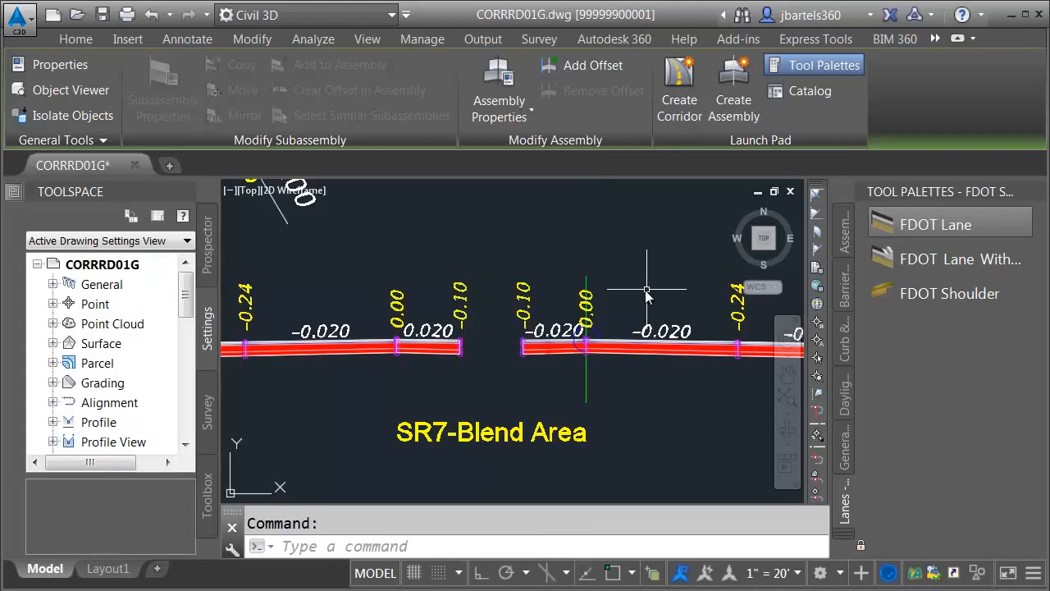
pyautogui.press('Escape')
# Rename the inside lane attached at the assembly baseline as RT Blend.
pyautogui.click(547, 346)
pyautogui.click(474, 349)
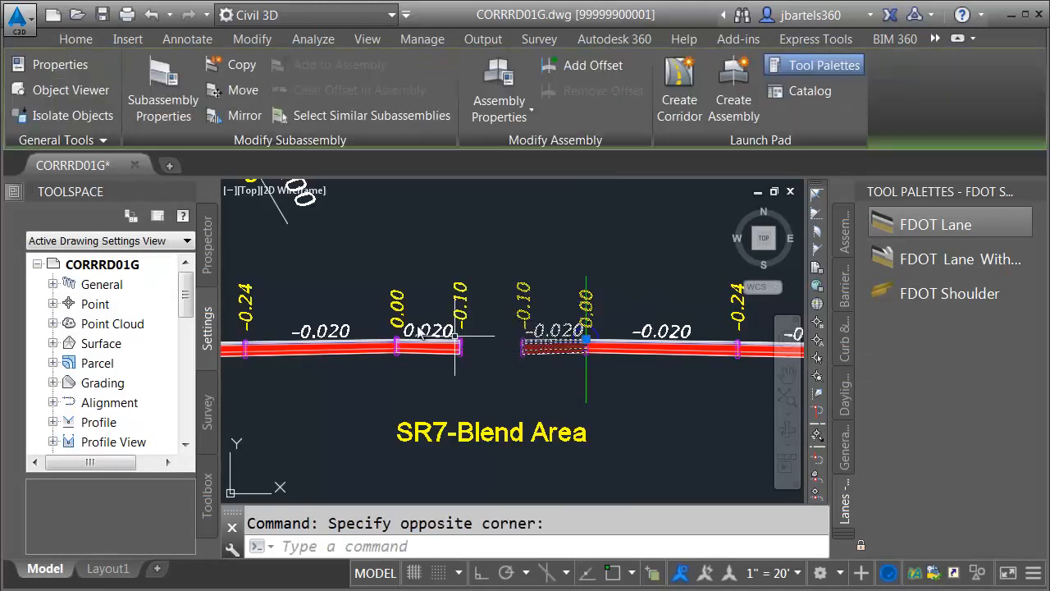
pyautogui.moveTo(15, 194)
pyautogui.click(336, 248)
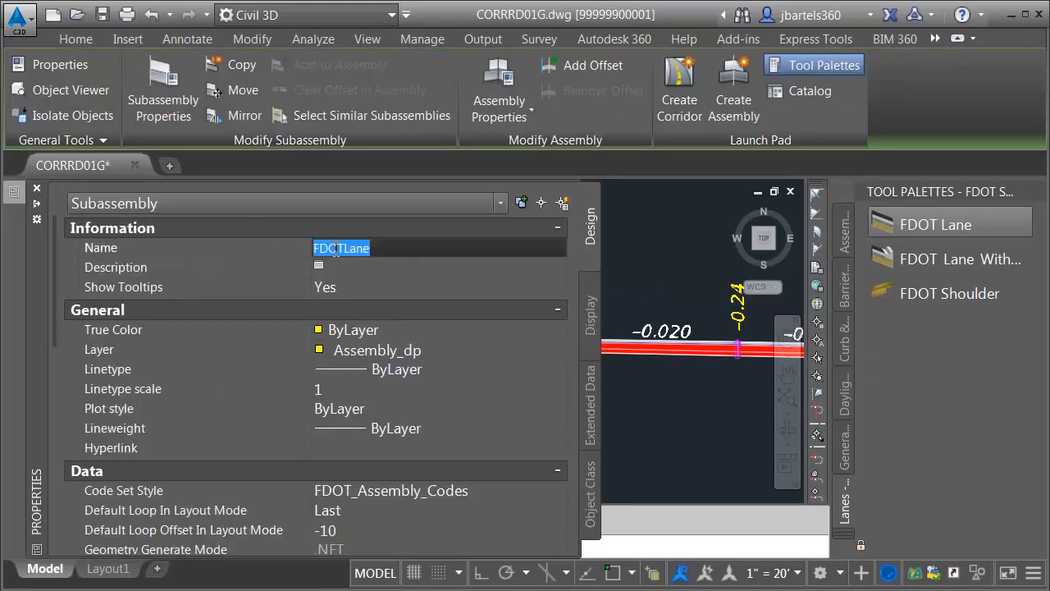
pyautogui.write('RT')
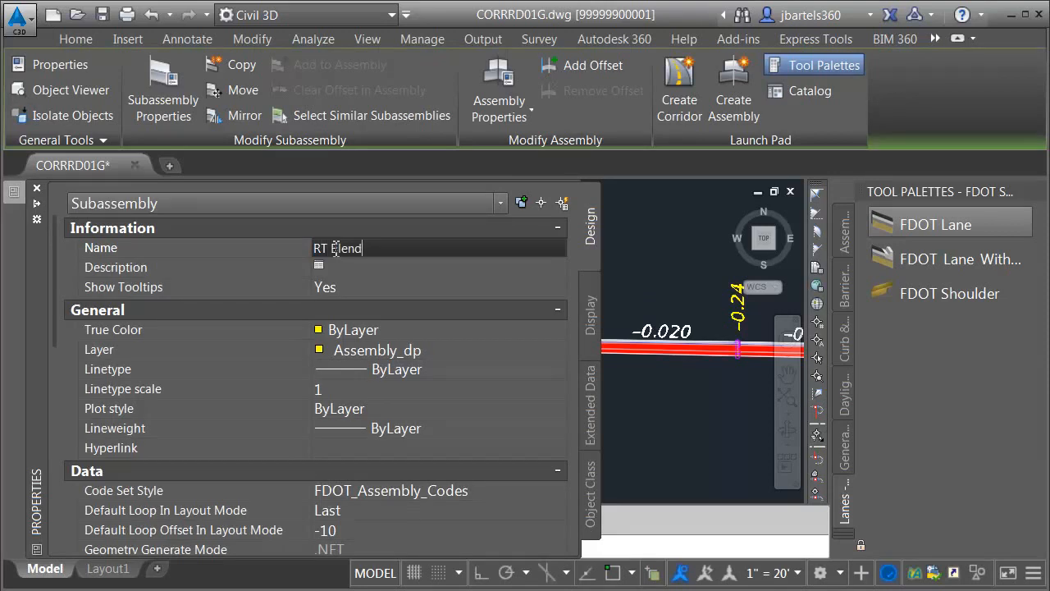
pyautogui.write(' Blend')
pyautogui.press('Return')
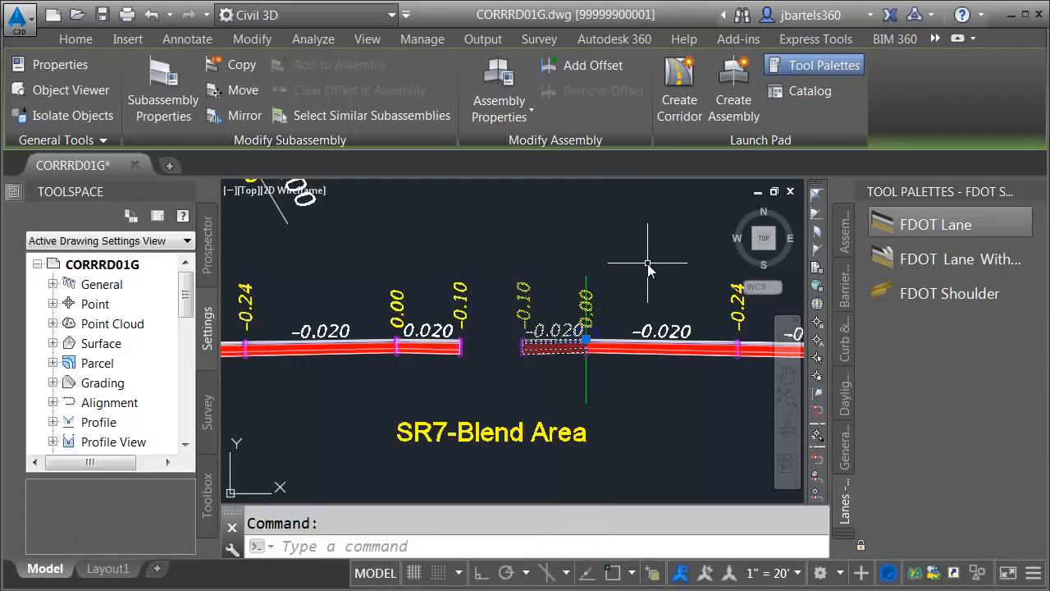
pyautogui.press('Escape')
# Rename the inside lane on the assembly's left roadway as LT Blend.
pyautogui.click(416, 347)
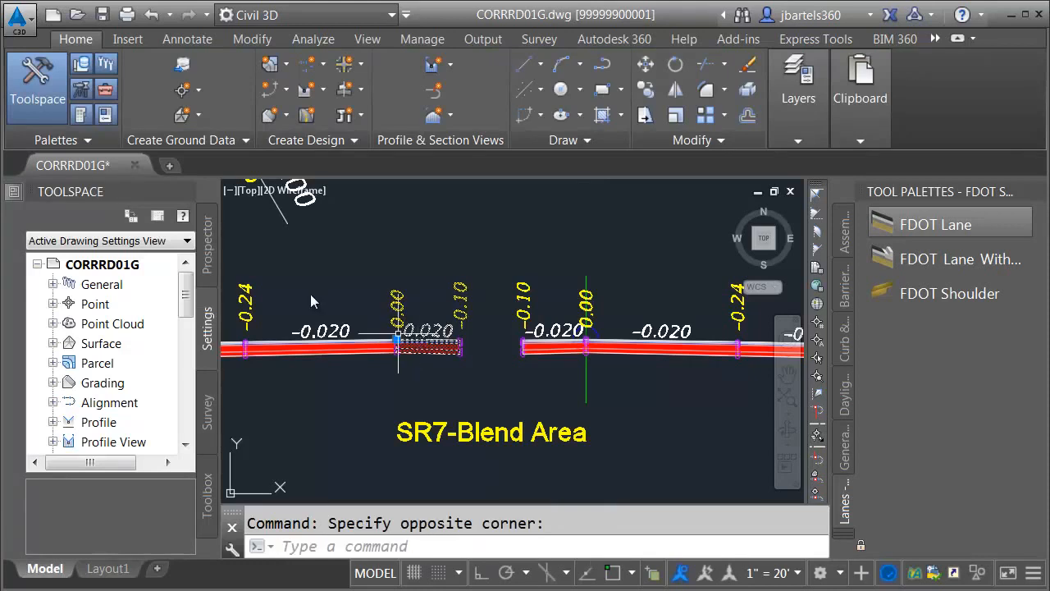
pyautogui.moveTo(18, 197)
pyautogui.click(341, 247)
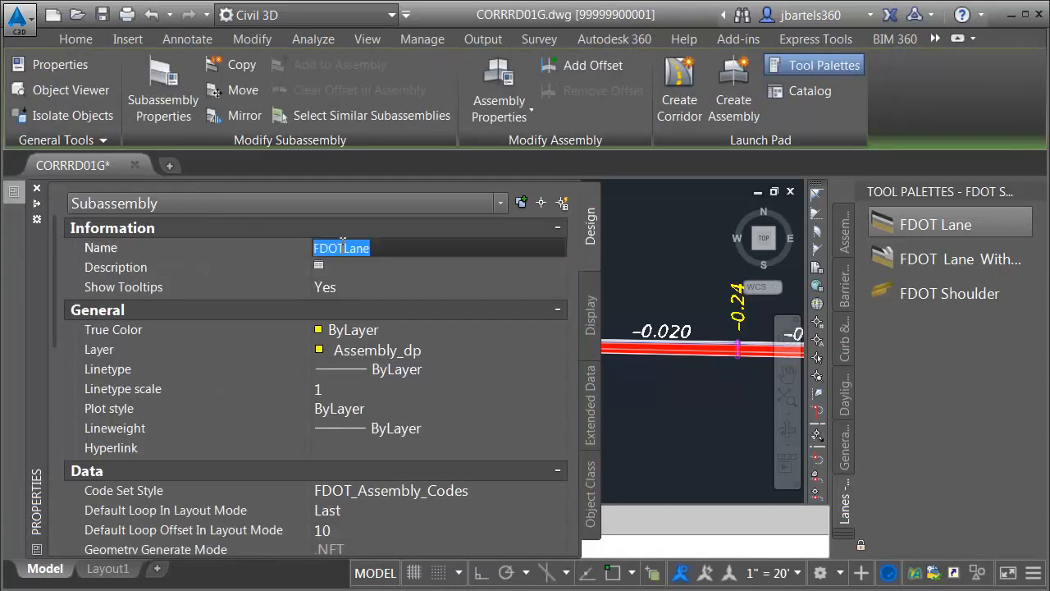
pyautogui.write('LT Blend')
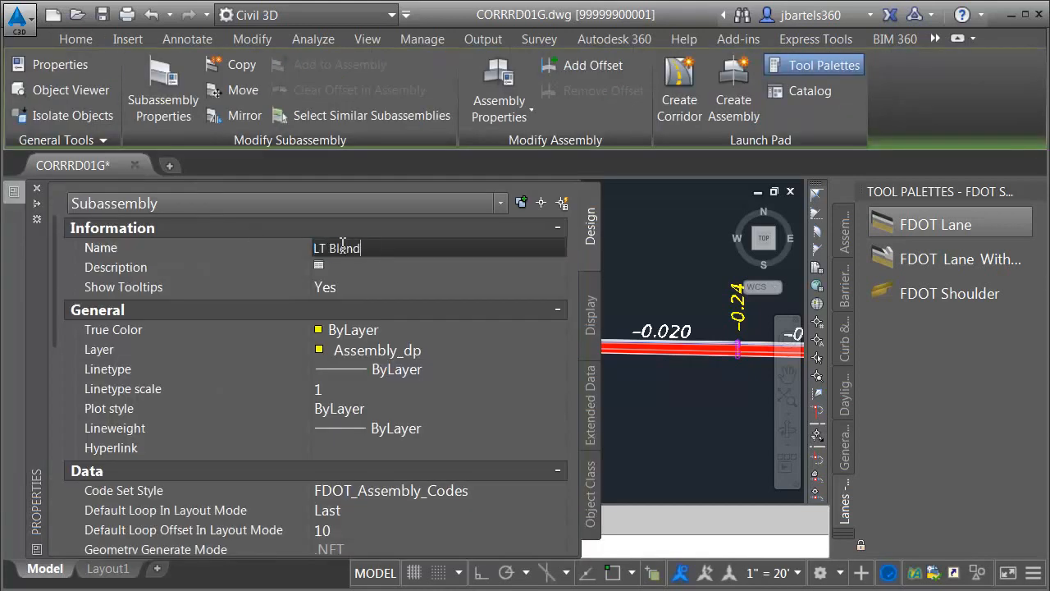
pyautogui.press('Return')
pyautogui.press('Escape')
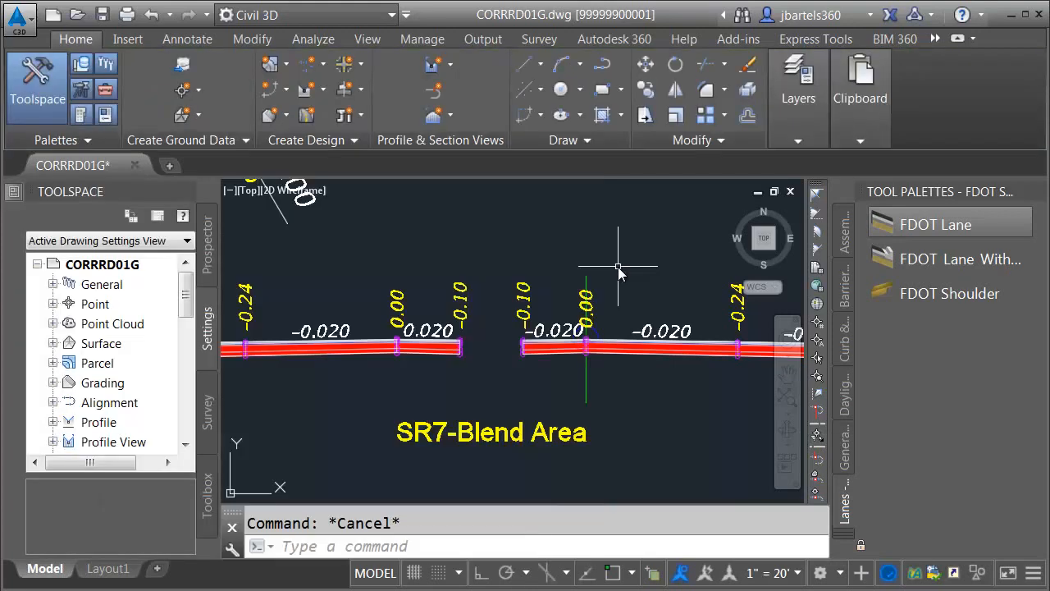
# Open the target mapping of the SR7-Blend Area region in the SR7 Blend Area corridor's properties.
pyautogui.scroll(4, 499, 349)
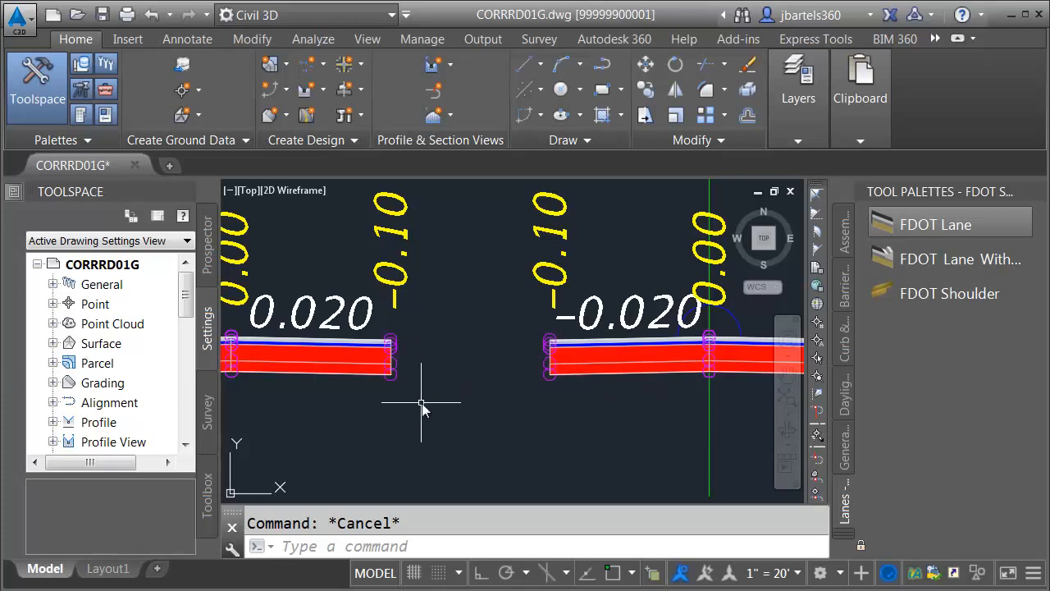
pyautogui.scroll(-6, 463, 394)
pyautogui.moveTo(344, 392); pyautogui.dragTo(712, 359, button='middle')
pyautogui.scroll(6, 455, 353)
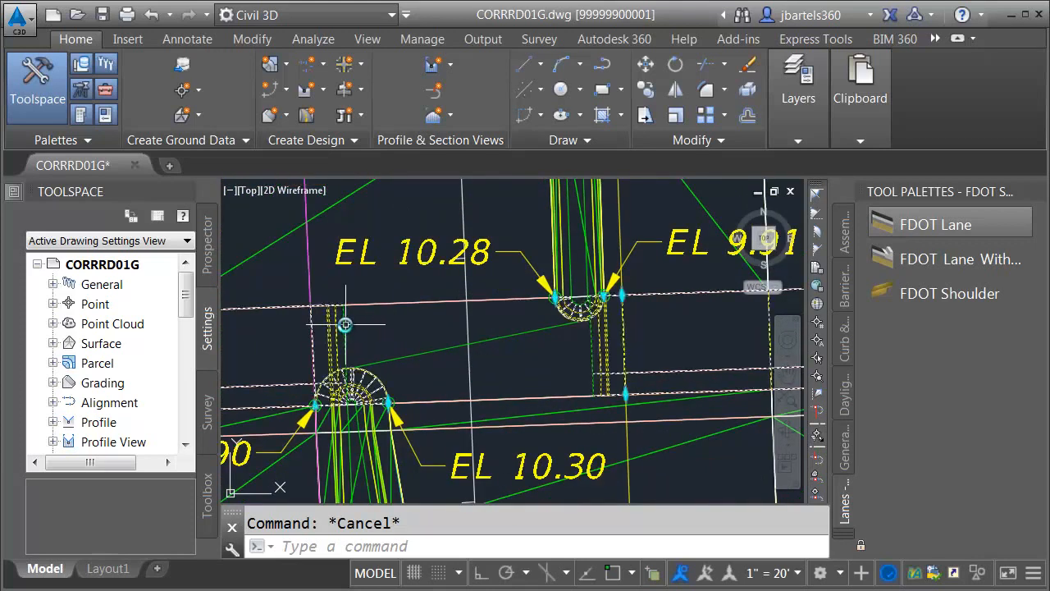
pyautogui.click(347, 325)
pyautogui.click(162, 89)
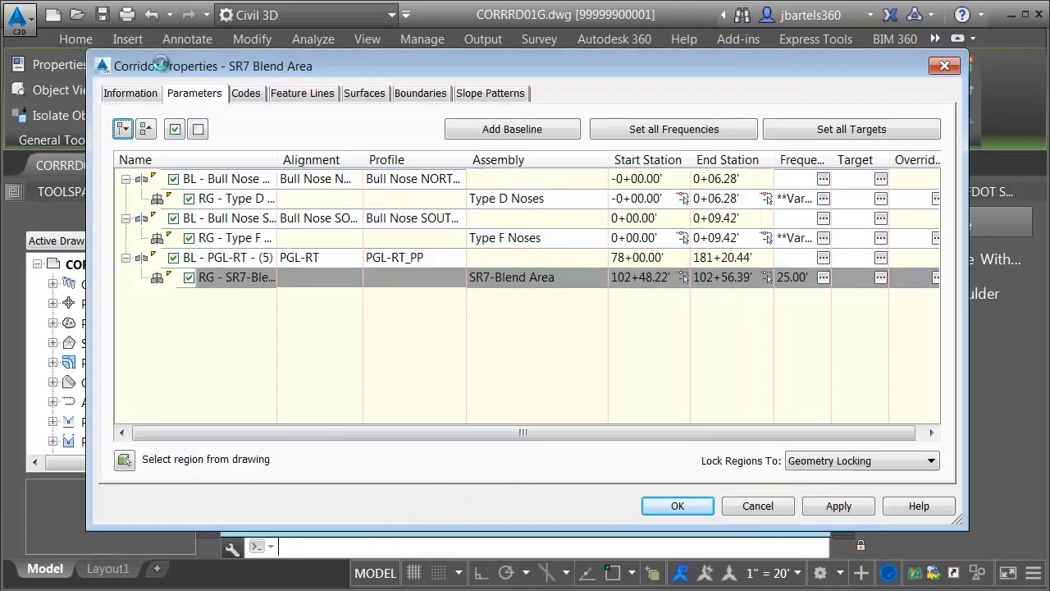
pyautogui.click(880, 278)
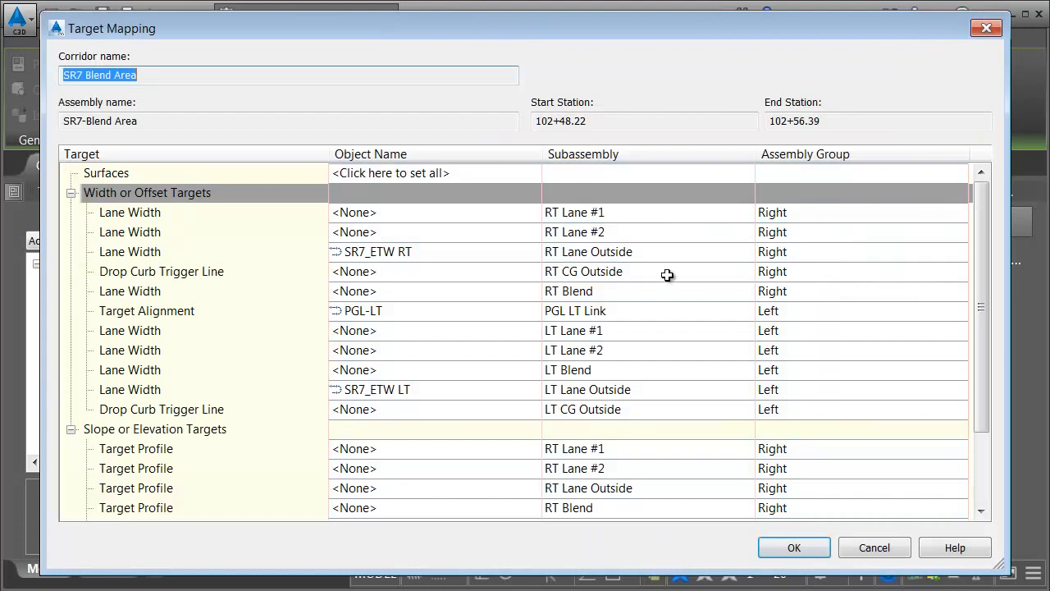
# Target the RT Blend lane width to the north bull nose, diagonal connector and south bull nose feature lines picked from the drawing.
pyautogui.click(361, 293)
pyautogui.click(553, 84)
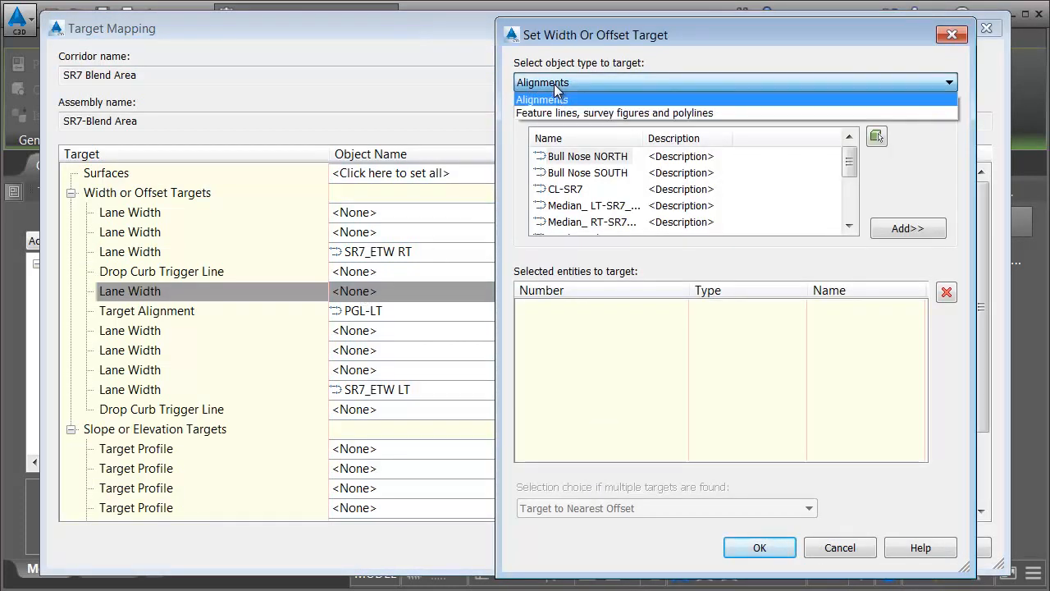
pyautogui.click(551, 110)
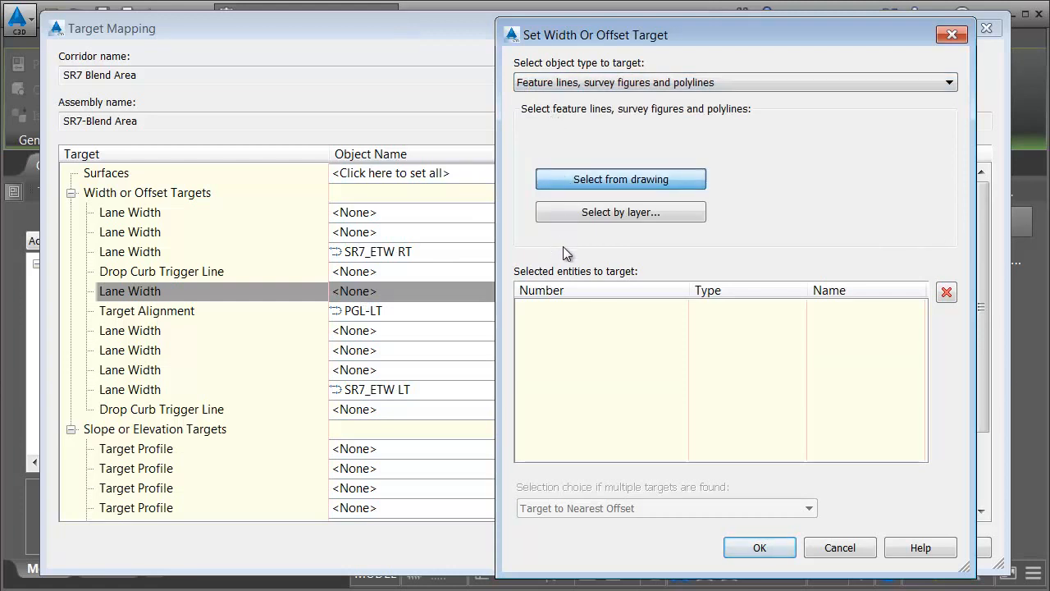
pyautogui.scroll(5, 605, 307)
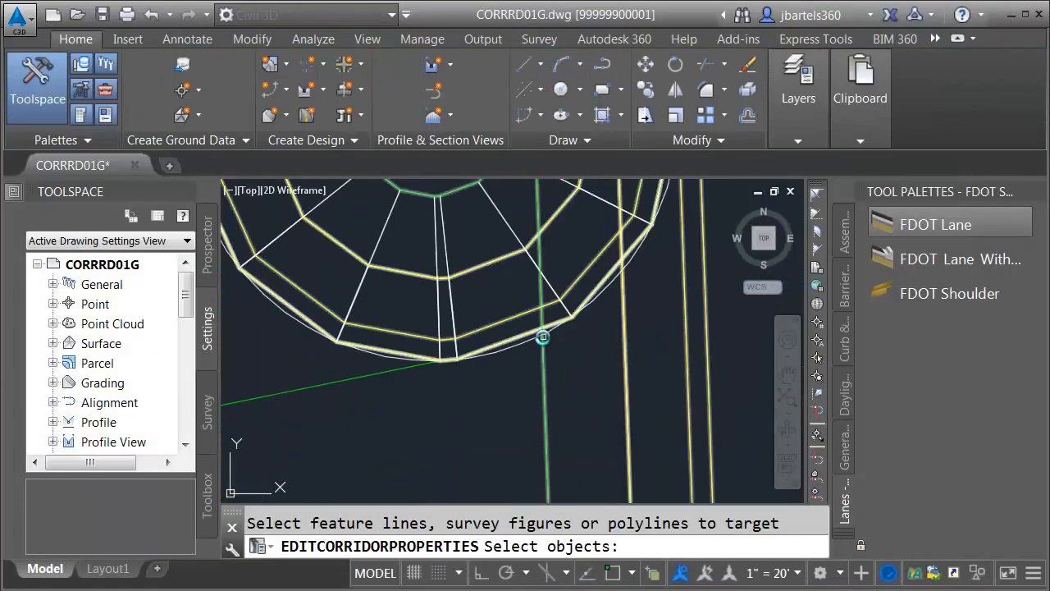
pyautogui.click(546, 325)
pyautogui.click(400, 370)
pyautogui.scroll(-5, 400, 370)
pyautogui.scroll(5, 318, 403)
pyautogui.click(352, 371)
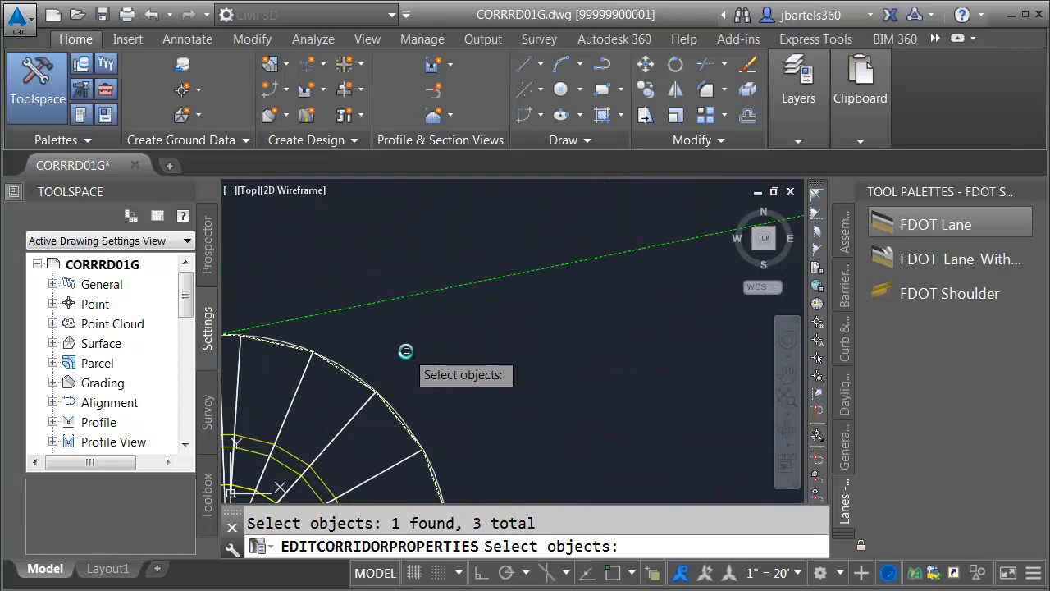
pyautogui.press('Return')
pyautogui.click(760, 548)
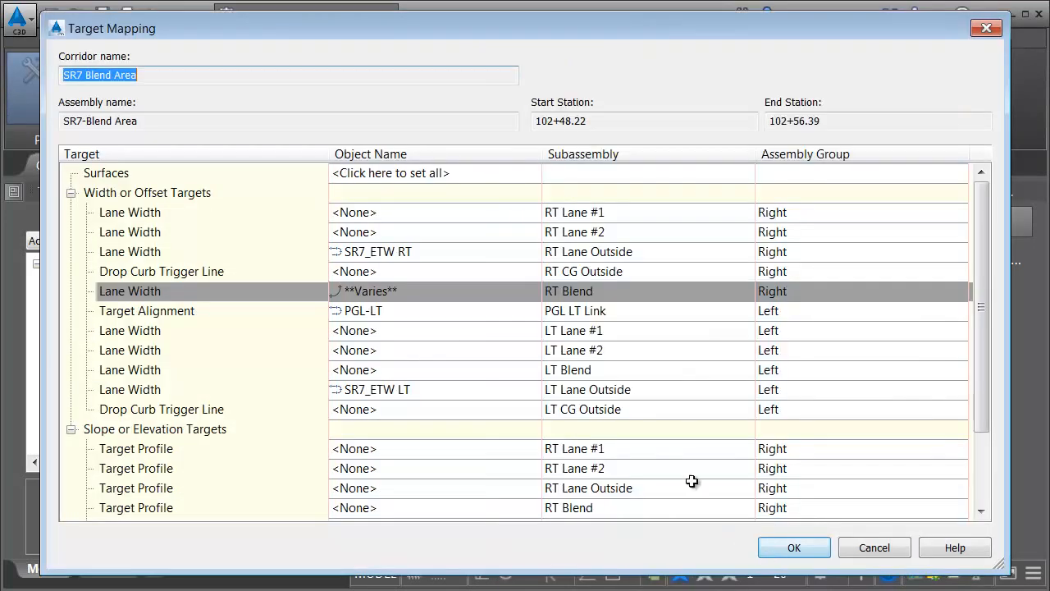
# Target the RT Blend profile to the two bull nose feature lines and the diagonal connector feature line.
pyautogui.scroll(-2, 972, 368)
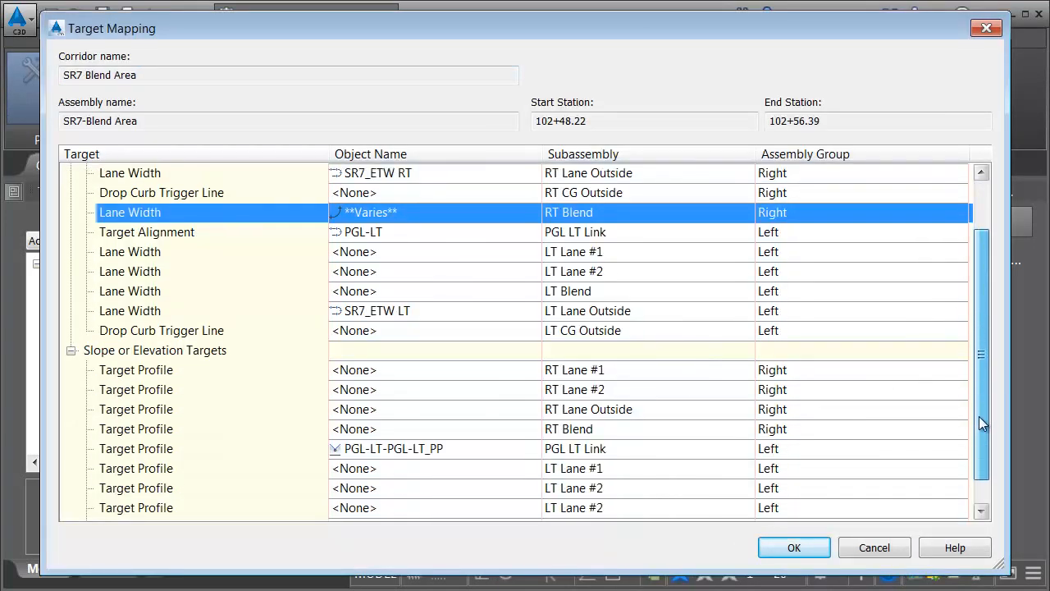
pyautogui.click(383, 429)
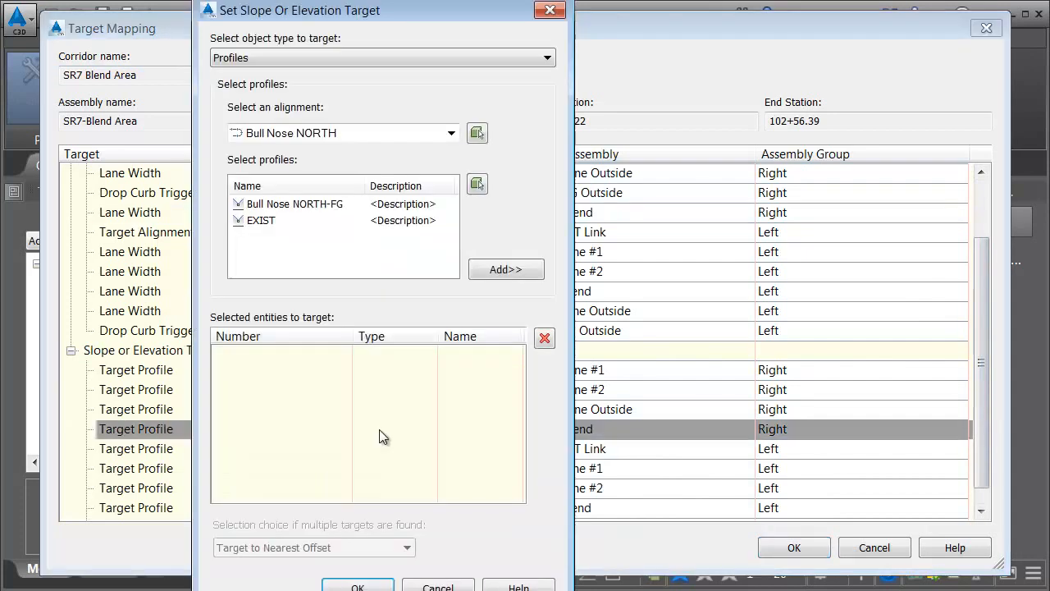
pyautogui.click(279, 57)
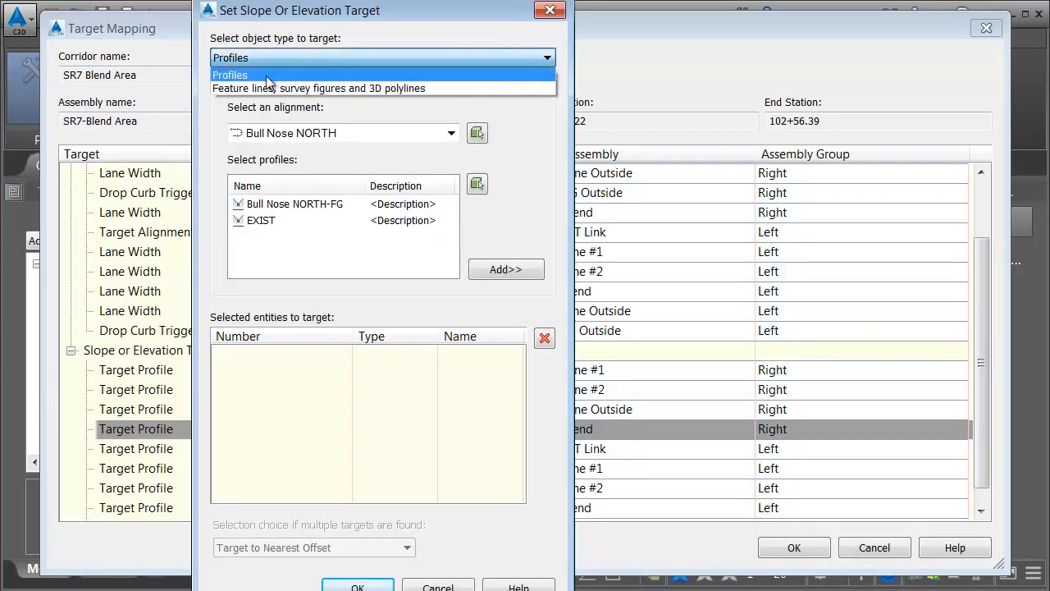
pyautogui.click(269, 89)
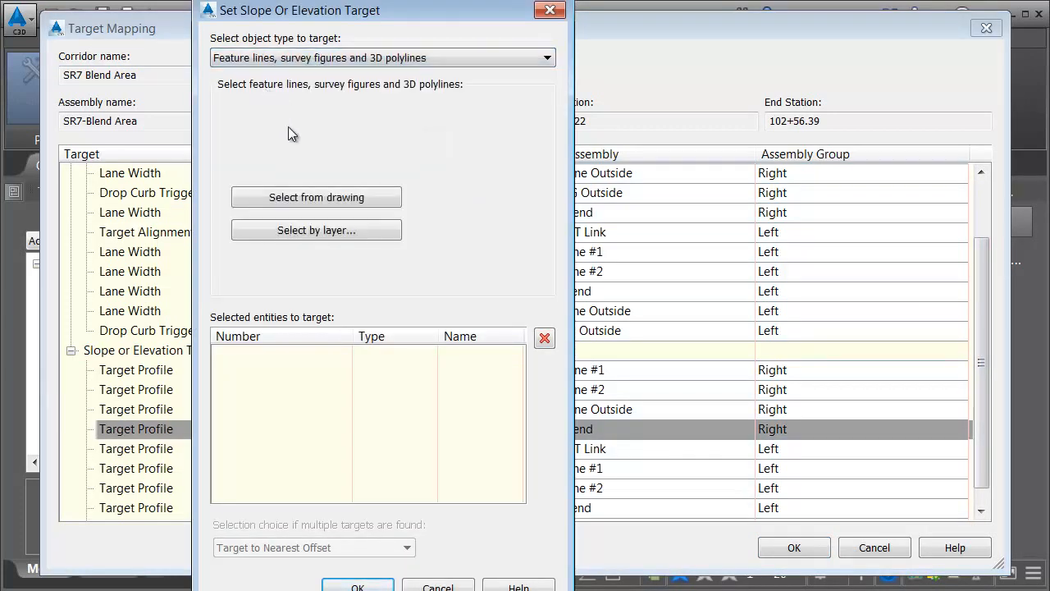
pyautogui.click(370, 202)
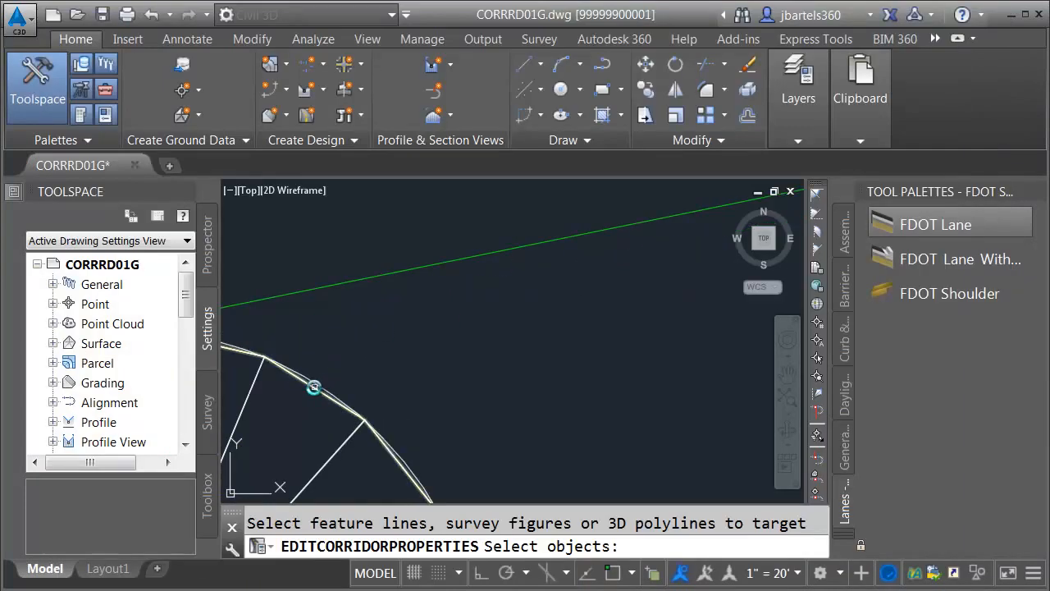
pyautogui.click(313, 387)
pyautogui.click(344, 283)
pyautogui.scroll(5, 475, 313)
pyautogui.scroll(5, 615, 271)
pyautogui.click(564, 284)
pyautogui.press('Return')
pyautogui.click(361, 584)
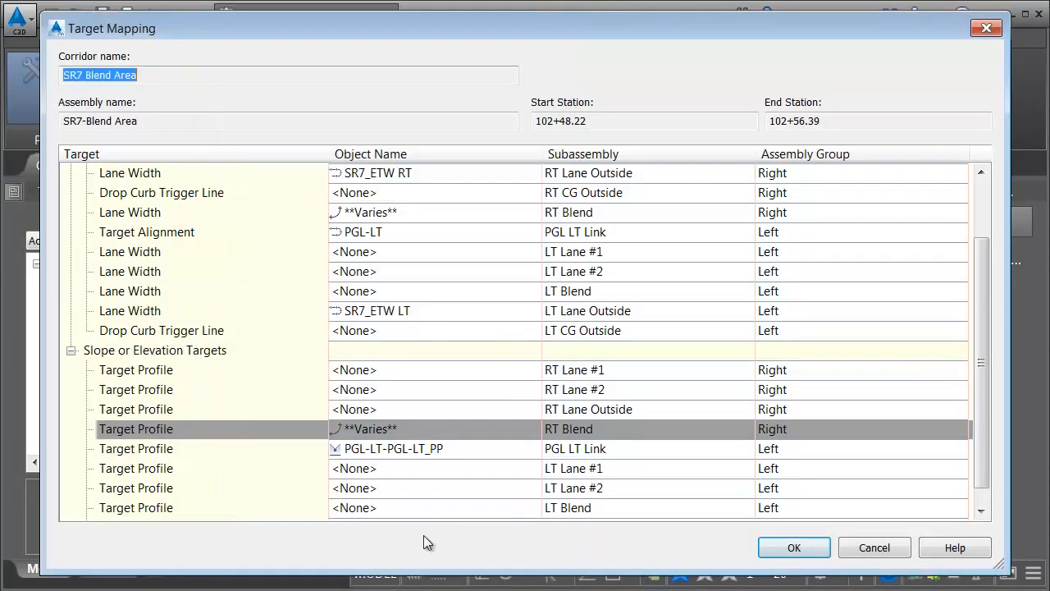
# Target the LT Blend lane width to both bull nose feature lines and the diagonal connector.
pyautogui.click(419, 291)
pyautogui.click(597, 180)
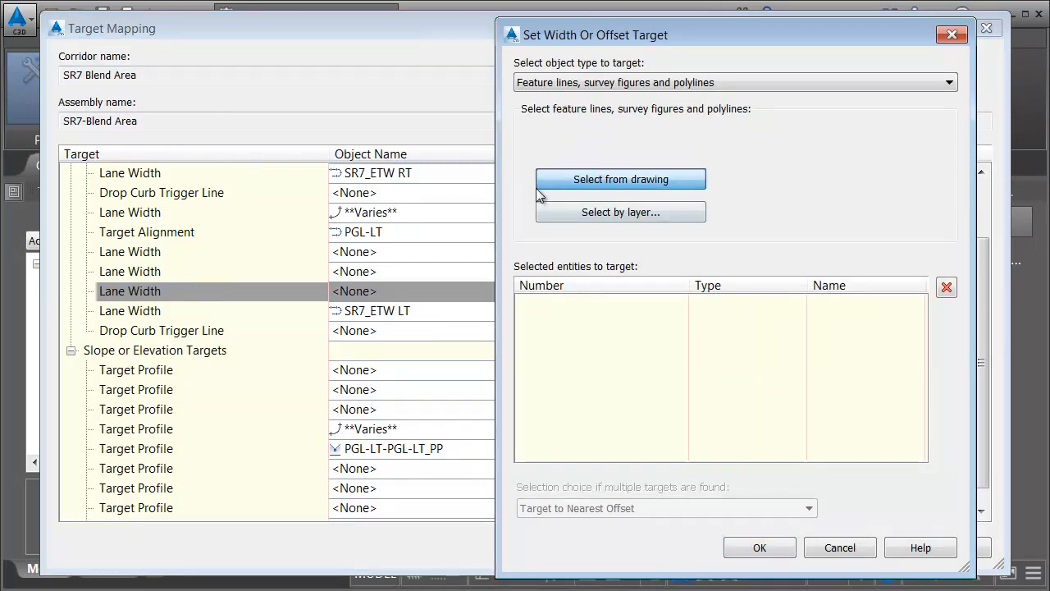
pyautogui.click(538, 188)
pyautogui.scroll(5, 443, 275)
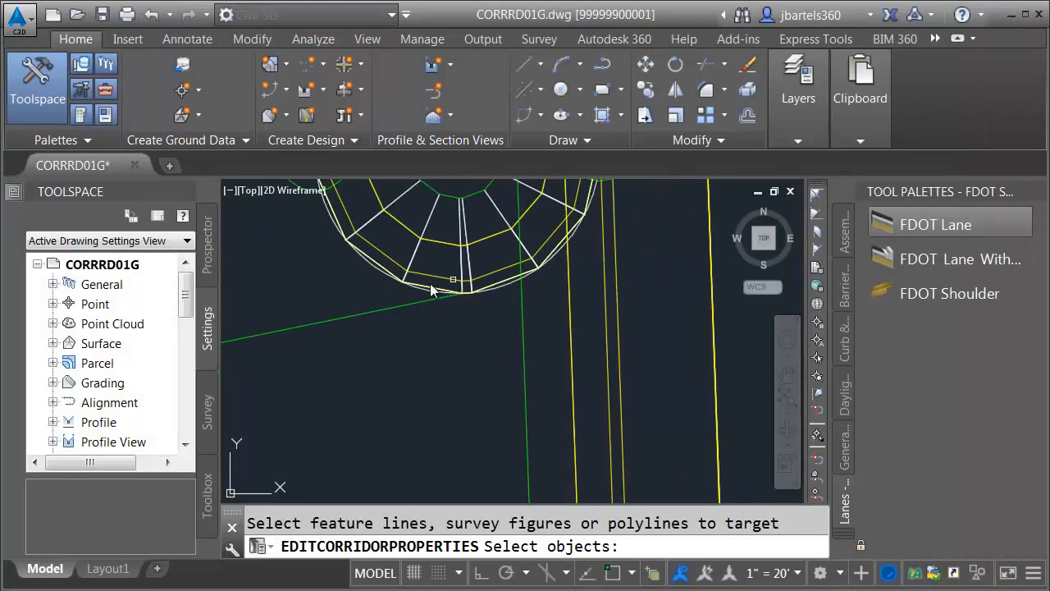
pyautogui.click(373, 235)
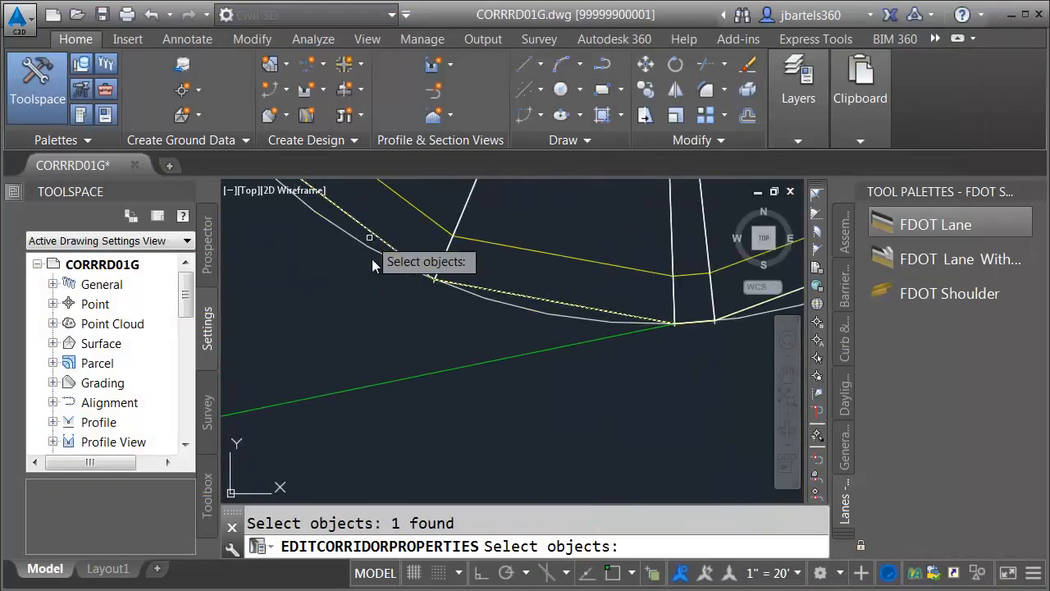
pyautogui.click(384, 383)
pyautogui.scroll(4, 464, 328)
pyautogui.scroll(2, 414, 346)
pyautogui.scroll(4, 404, 336)
pyautogui.click(414, 336)
pyautogui.press('Return')
pyautogui.click(741, 548)
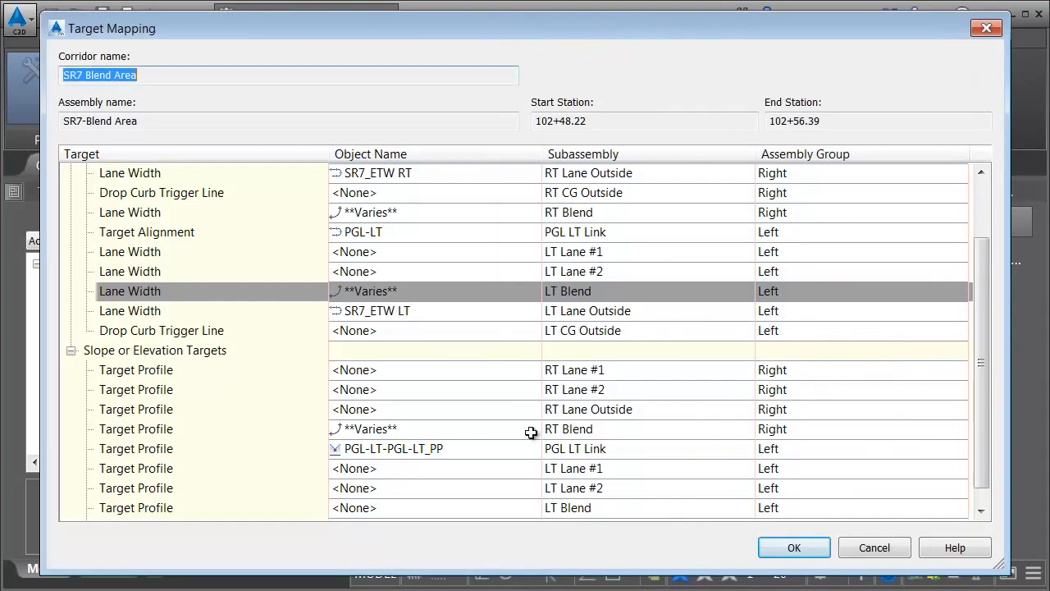
# Target the LT Blend profile to the south bull nose, connector and north bull nose feature lines, and accept the target mapping.
pyautogui.click(463, 507)
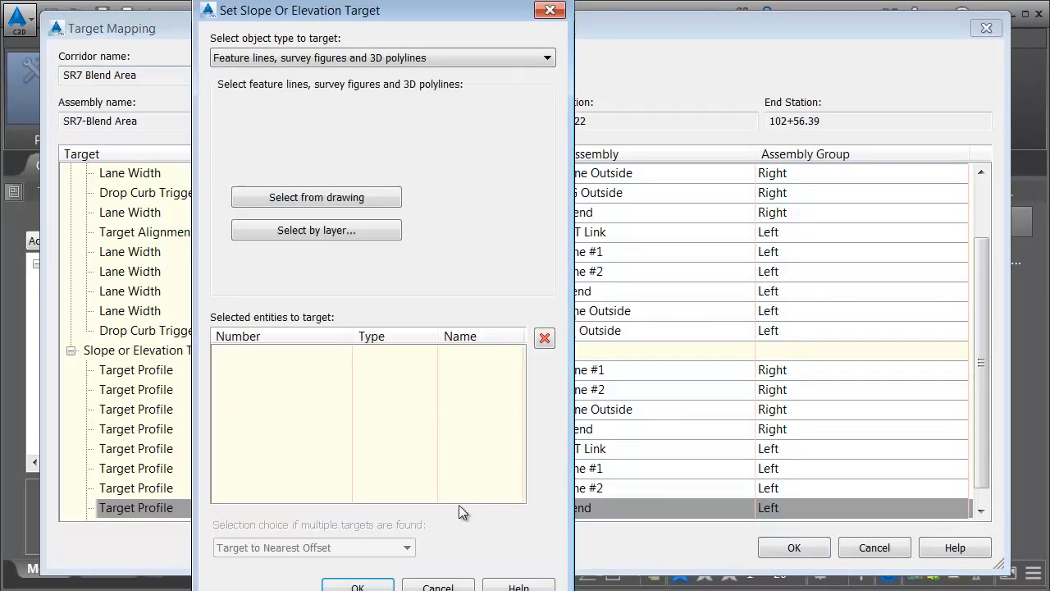
pyautogui.click(310, 198)
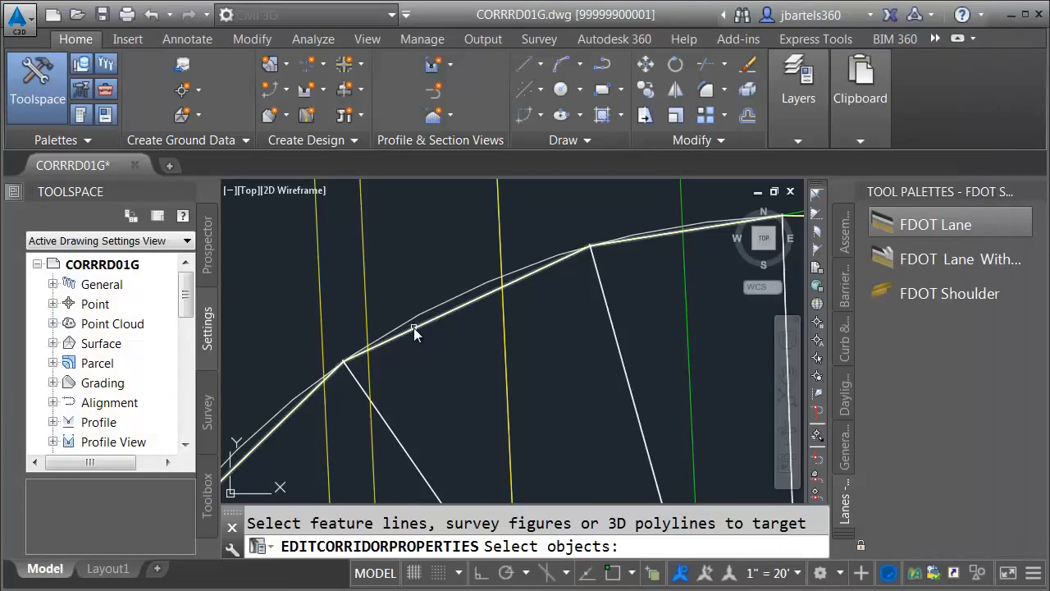
pyautogui.click(437, 354)
pyautogui.scroll(-5, 437, 354)
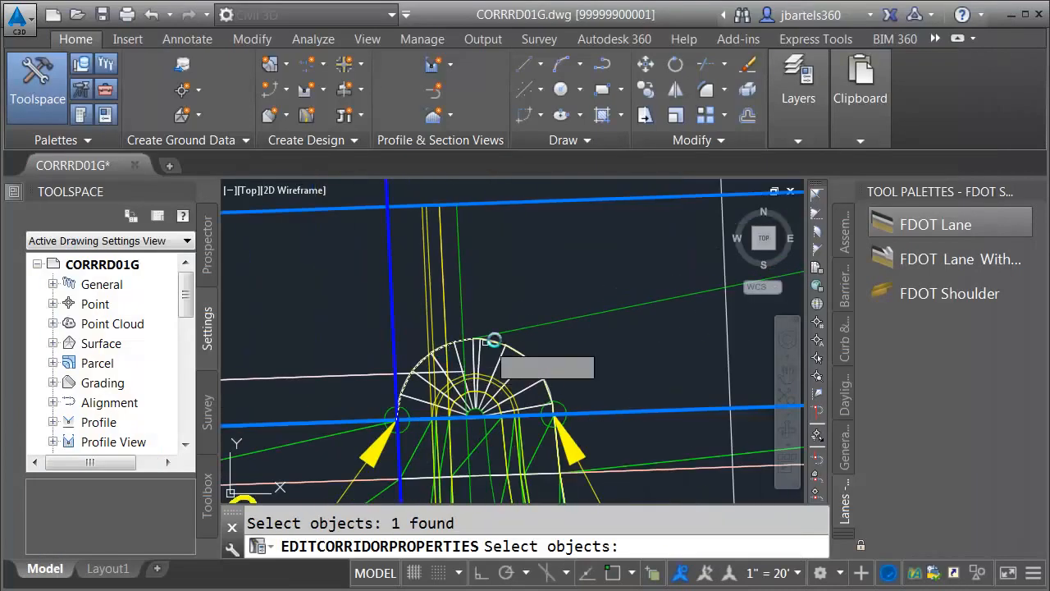
pyautogui.click(557, 320)
pyautogui.moveTo(616, 291); pyautogui.dragTo(396, 293, button='middle')
pyautogui.scroll(6, 579, 246)
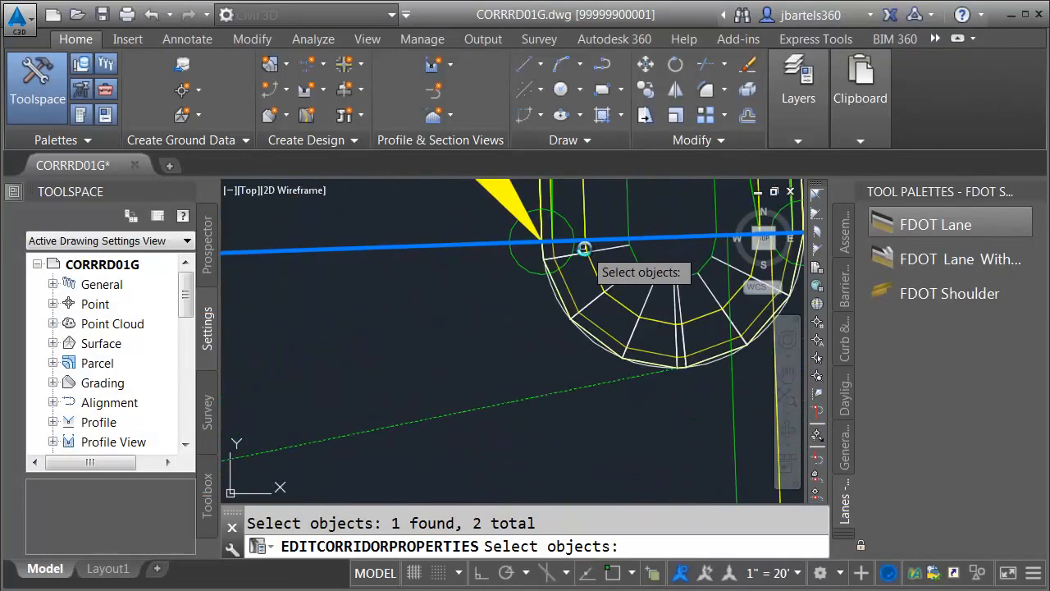
pyautogui.click(521, 314)
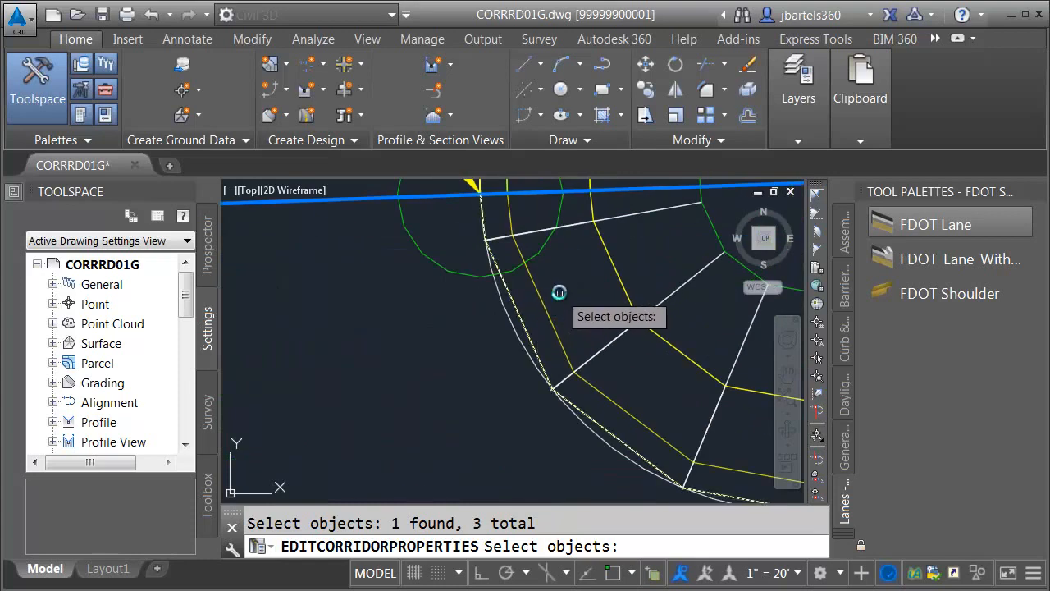
pyautogui.press('Return')
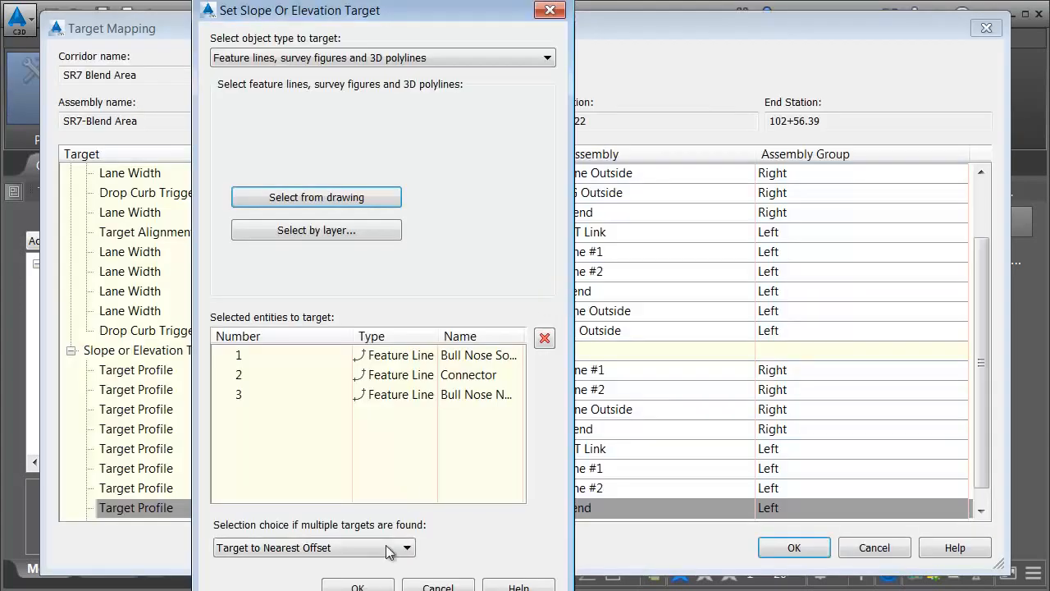
pyautogui.click(361, 586)
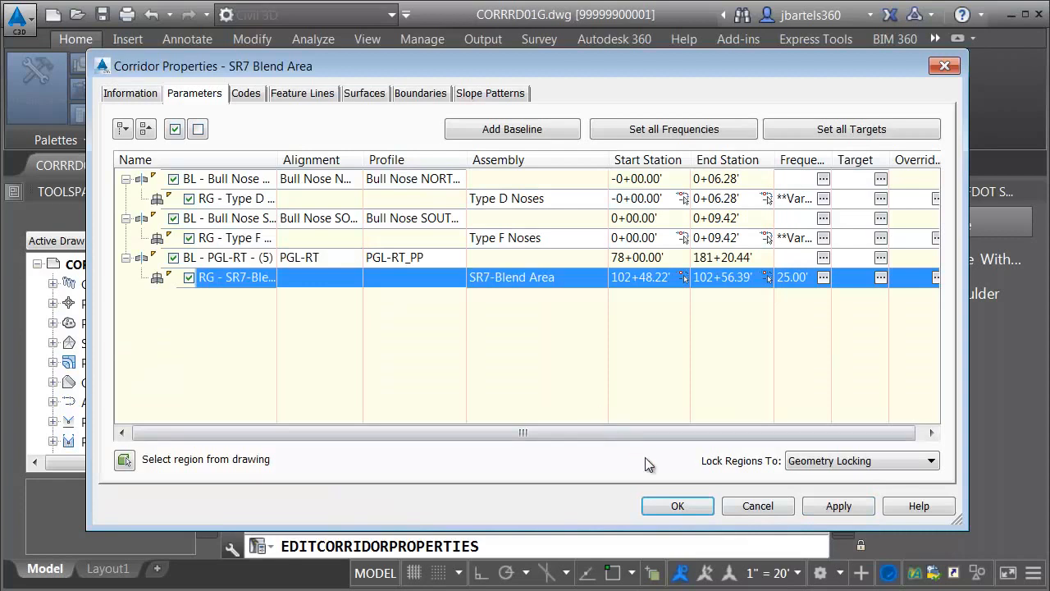
# Apply the corridor properties, rebuild the SR7 Blend Area corridor, and inspect its lines across the median opening.
pyautogui.click(665, 504)
pyautogui.click(281, 296)
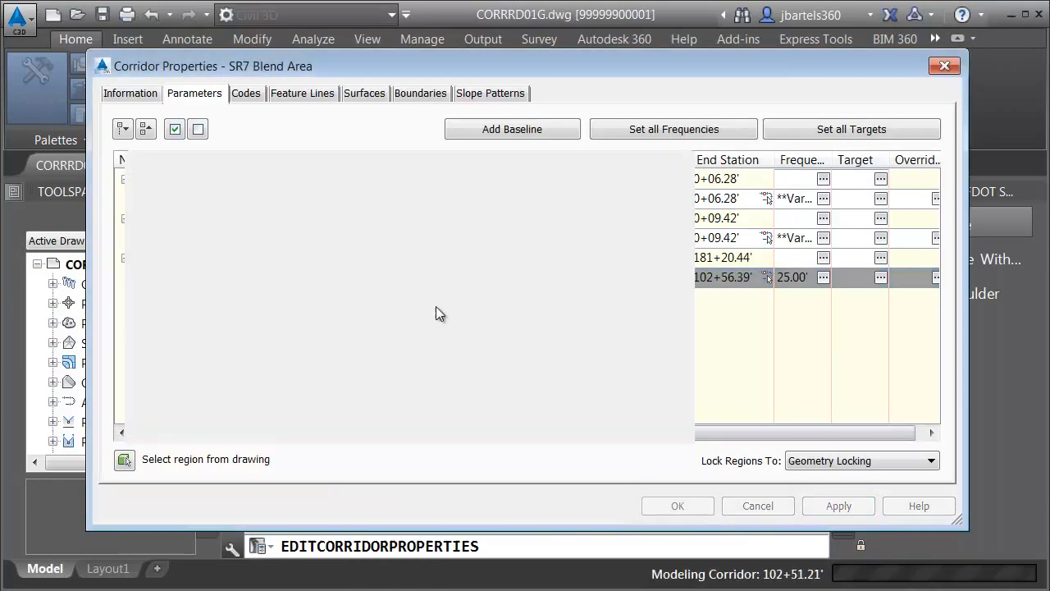
pyautogui.scroll(-5, 516, 344)
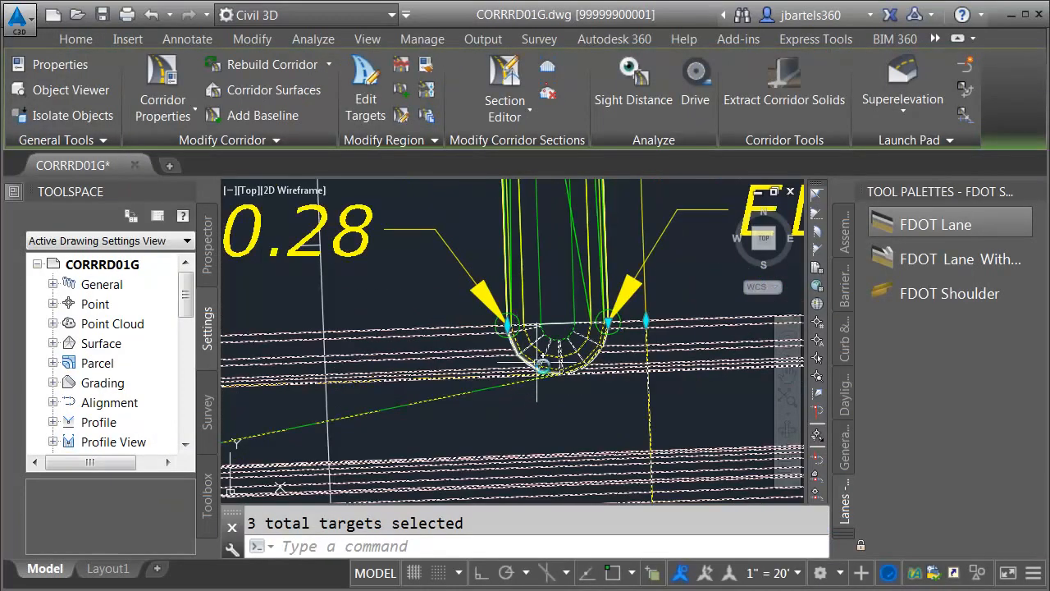
pyautogui.scroll(-1, 574, 414)
pyautogui.moveTo(559, 423)
pyautogui.mouseDown(button='middle')
pyautogui.moveTo(548, 401)
pyautogui.moveTo(396, 351)
pyautogui.moveTo(306, 344)
pyautogui.moveTo(513, 385)
pyautogui.mouseUp(button='middle')
pyautogui.scroll(3, 440, 408)
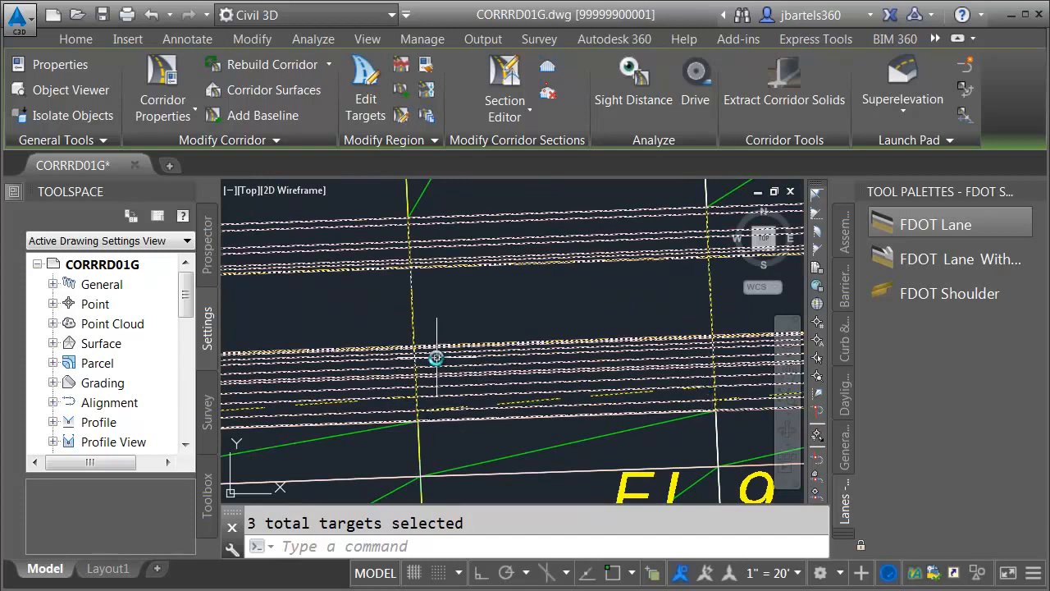
# Set the SR7 Blend Area corridor's feature line branching to Outward and apply the change.
pyautogui.press('Return')
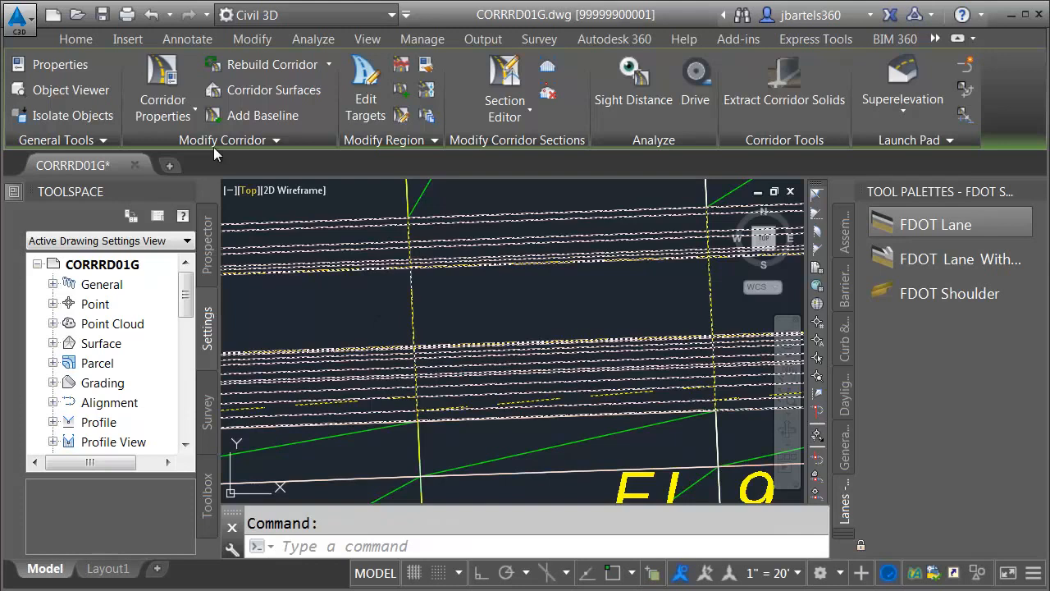
pyautogui.click(163, 80)
pyautogui.click(298, 94)
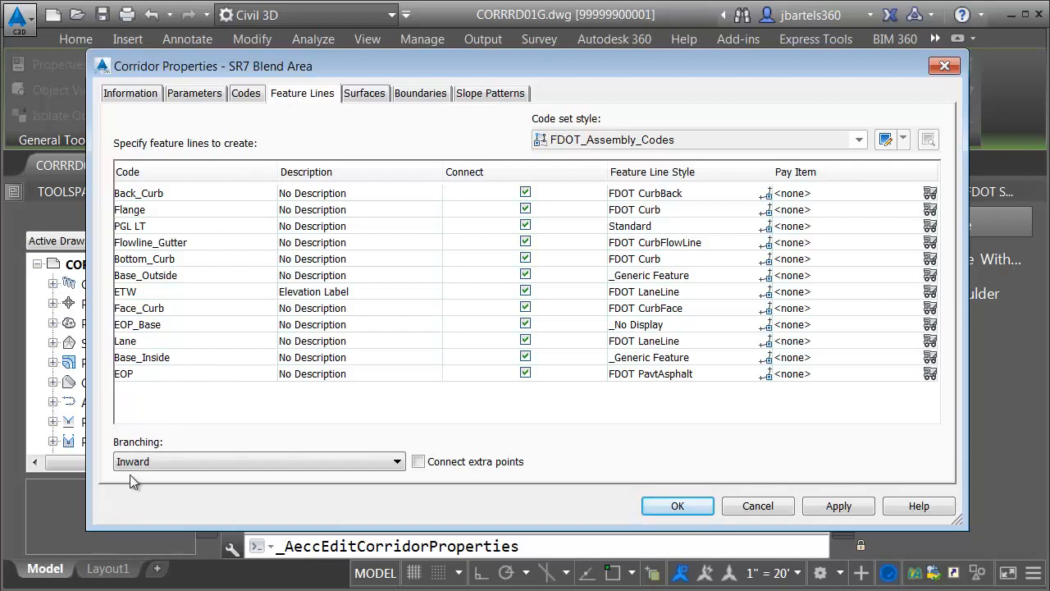
pyautogui.click(158, 461)
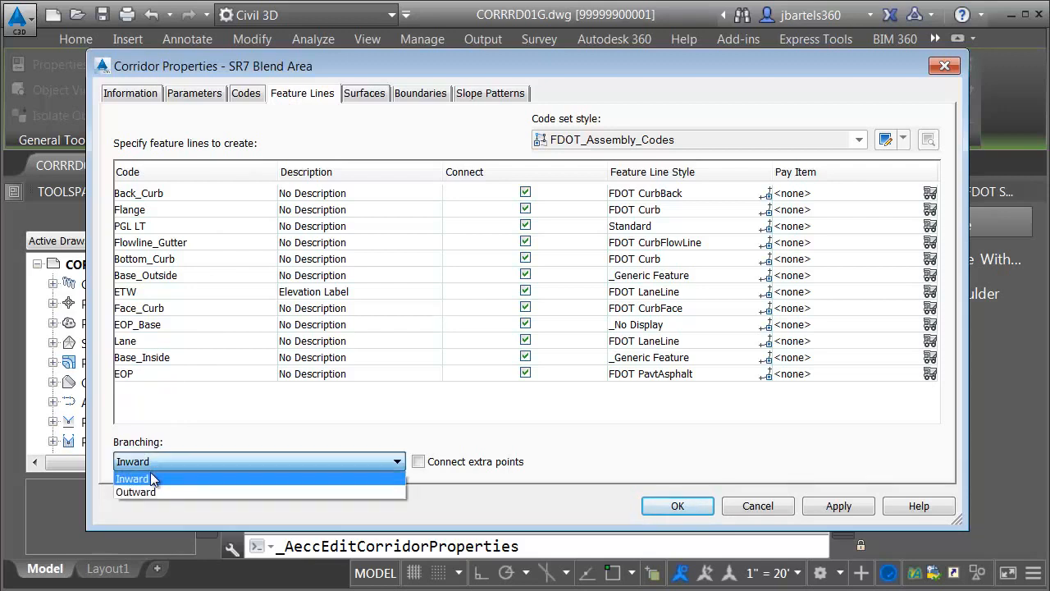
pyautogui.click(148, 489)
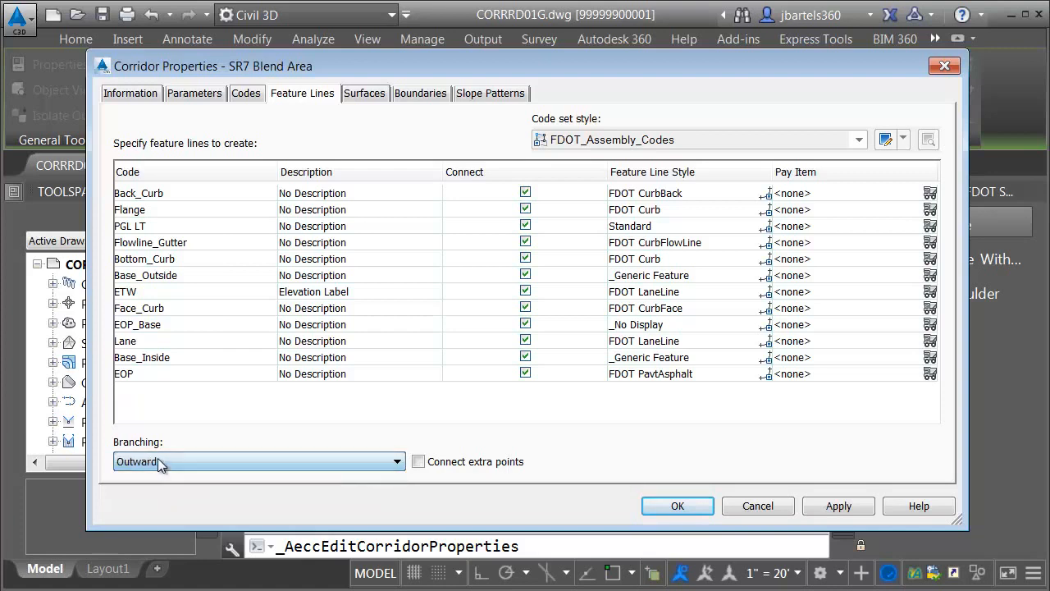
pyautogui.click(661, 508)
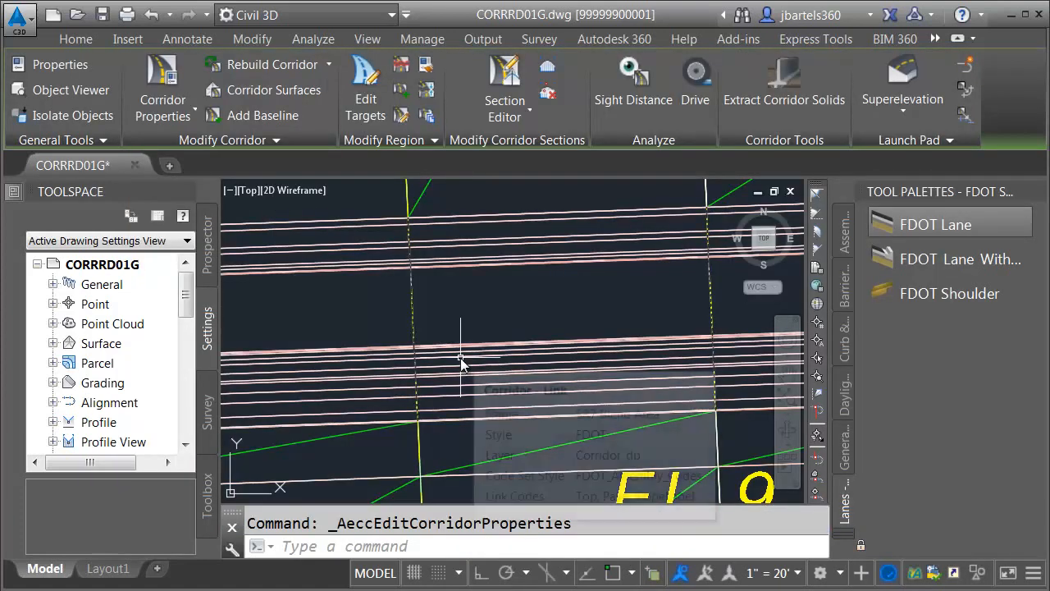
# Deselect the corridor and examine how its feature lines run between the bull noses and the diagonal connector.
pyautogui.scroll(-2, 461, 358)
pyautogui.moveTo(584, 363); pyautogui.dragTo(389, 355, button='middle')
pyautogui.scroll(2, 526, 356)
pyautogui.press('Escape')
pyautogui.scroll(2, 525, 339)
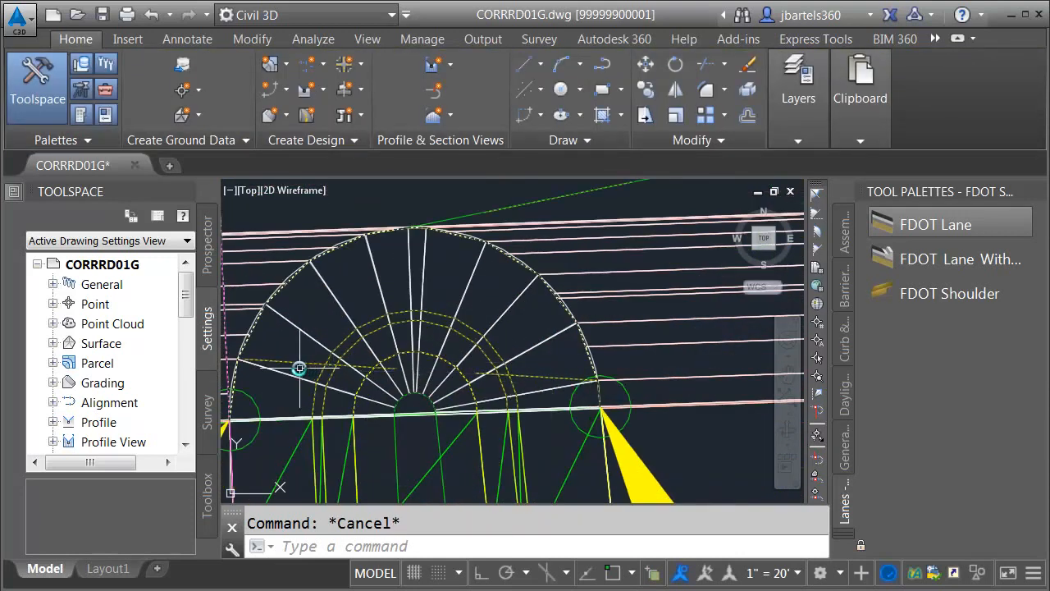
pyautogui.scroll(-5, 294, 364)
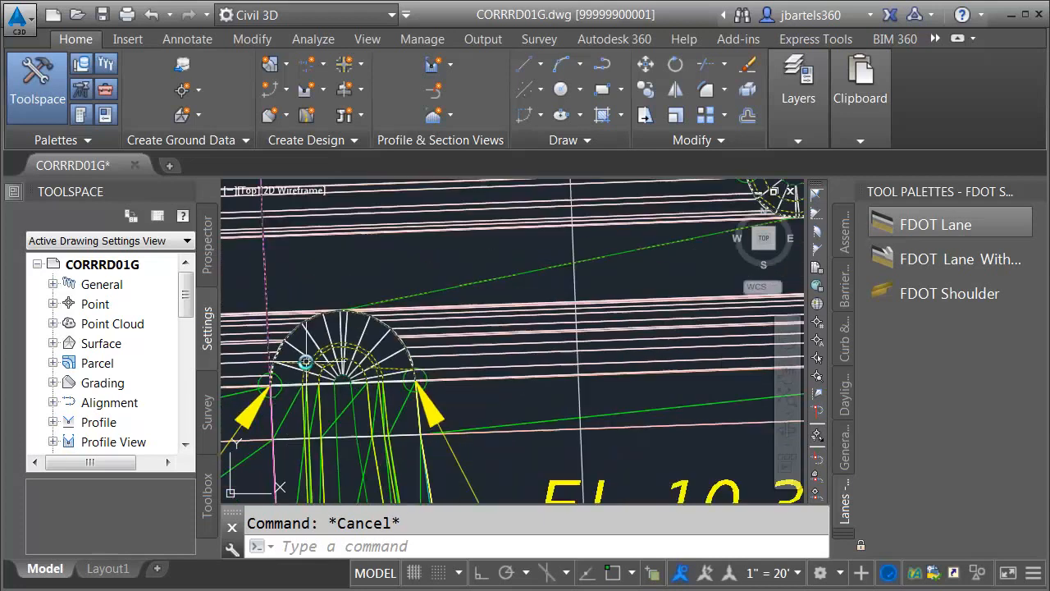
# Check the point code at the LT Blend edge in the assembly, and return to the median opening.
pyautogui.moveTo(656, 393); pyautogui.dragTo(468, 403, button='middle')
pyautogui.scroll(6, 538, 370)
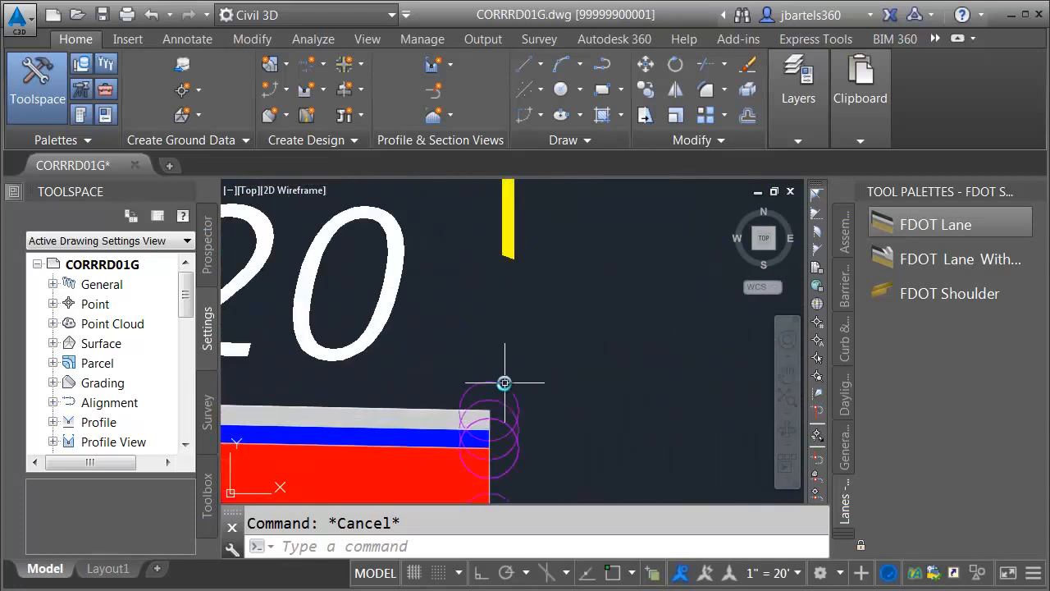
pyautogui.moveTo(505, 383)
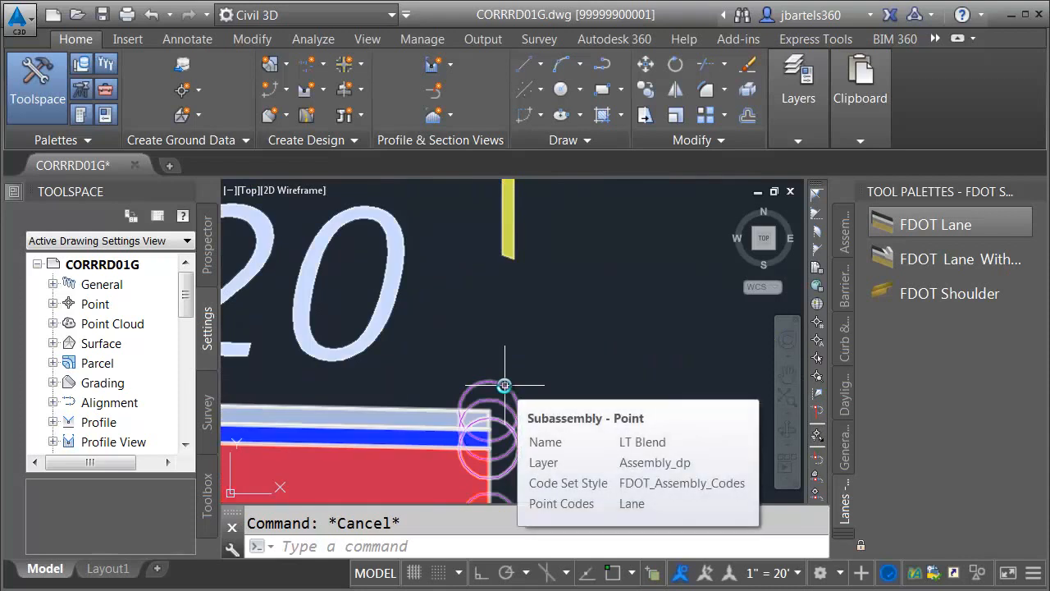
pyautogui.scroll(-8, 563, 375)
pyautogui.moveTo(569, 373); pyautogui.dragTo(692, 374, button='middle')
pyautogui.moveTo(405, 377); pyautogui.dragTo(587, 377, button='middle')
pyautogui.moveTo(315, 382); pyautogui.dragTo(402, 384, button='middle')
pyautogui.scroll(2, 402, 386)
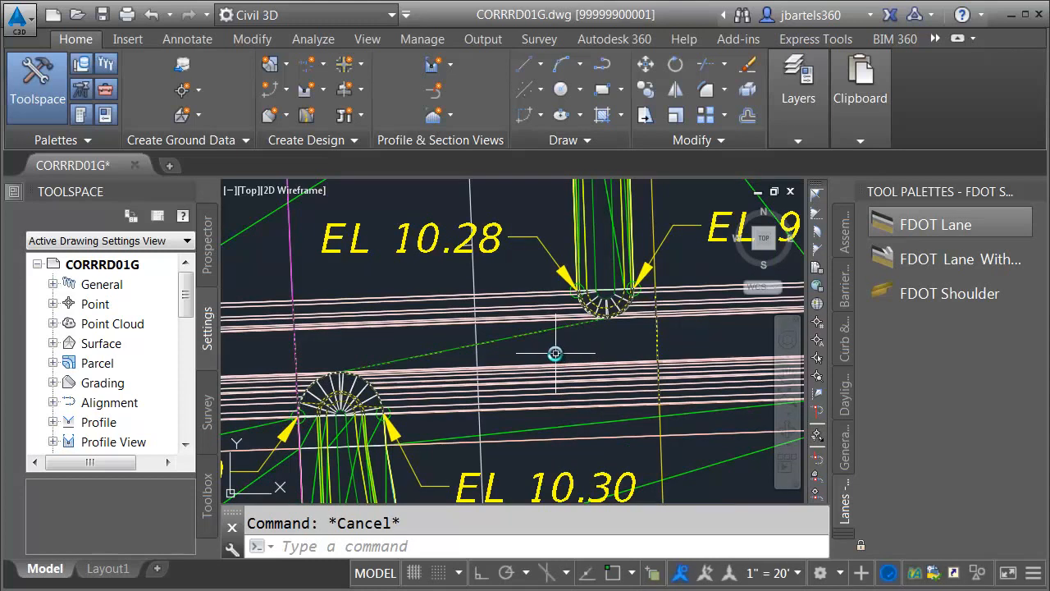
# Set the Lane code's feature line style to _No Display in the SR7 Blend Area corridor properties and regenerate the drawing.
pyautogui.click(518, 371)
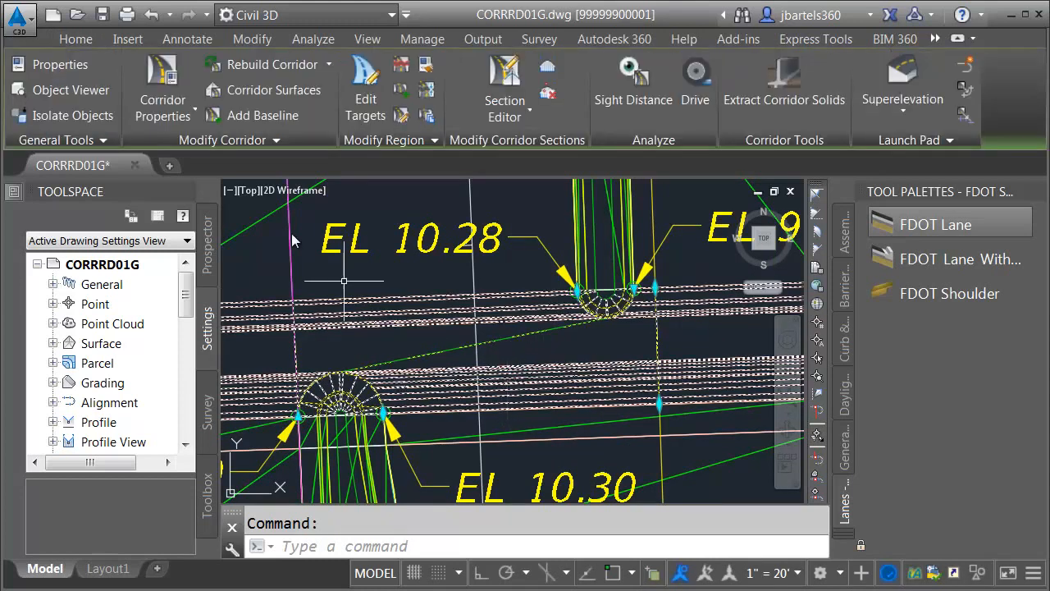
pyautogui.click(161, 86)
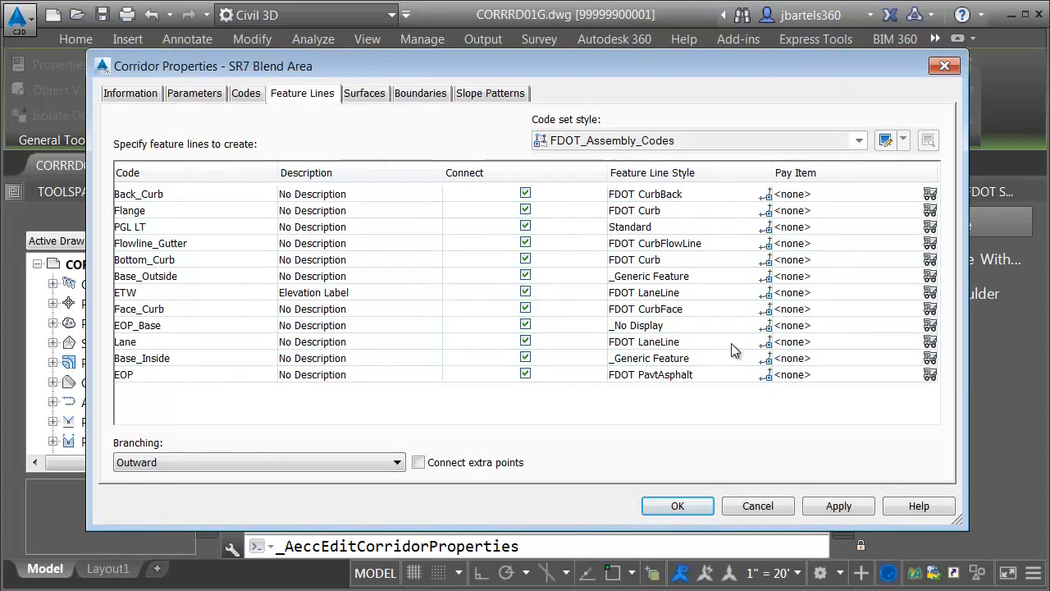
pyautogui.click(765, 343)
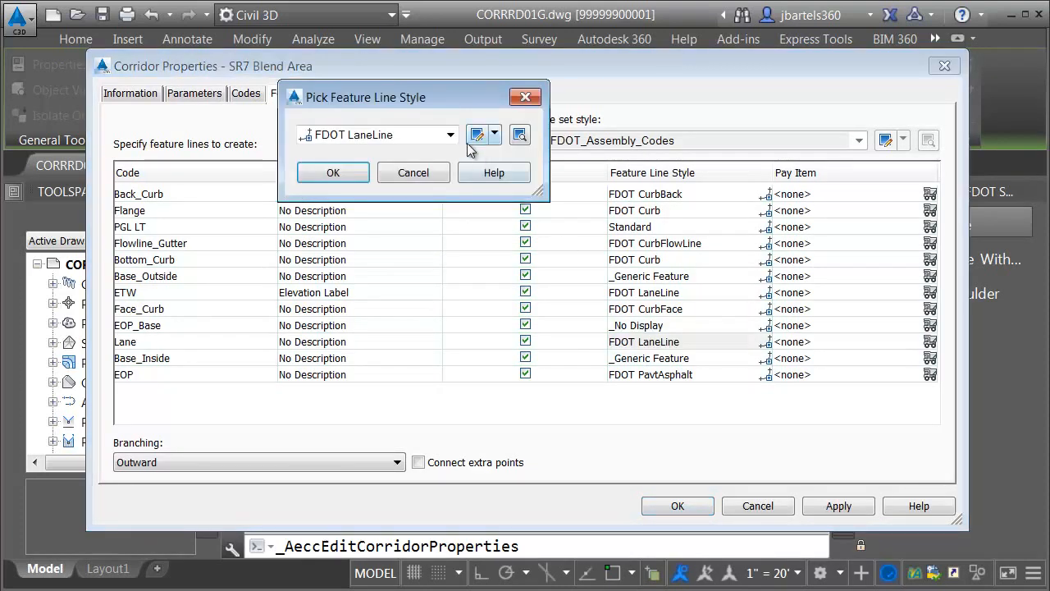
pyautogui.click(449, 135)
pyautogui.scroll(10, 410, 254)
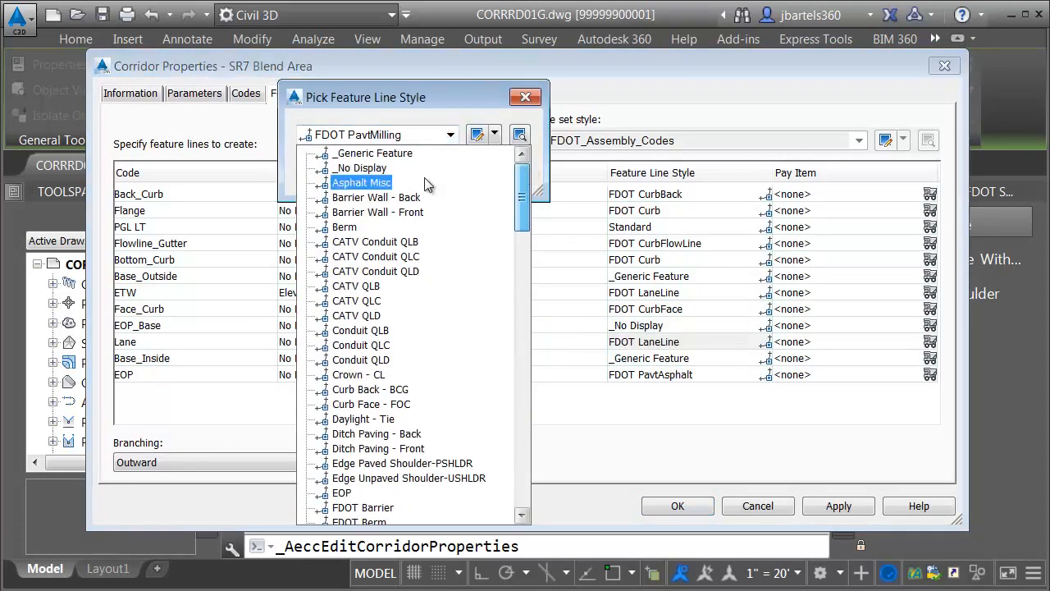
pyautogui.click(373, 168)
pyautogui.click(339, 172)
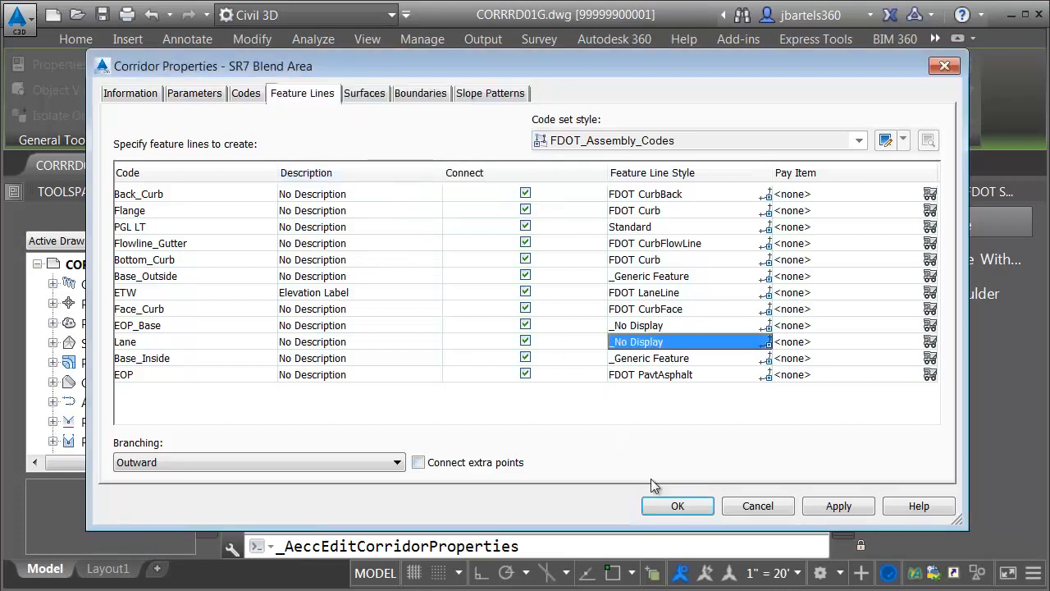
pyautogui.click(678, 506)
pyautogui.press('Escape')
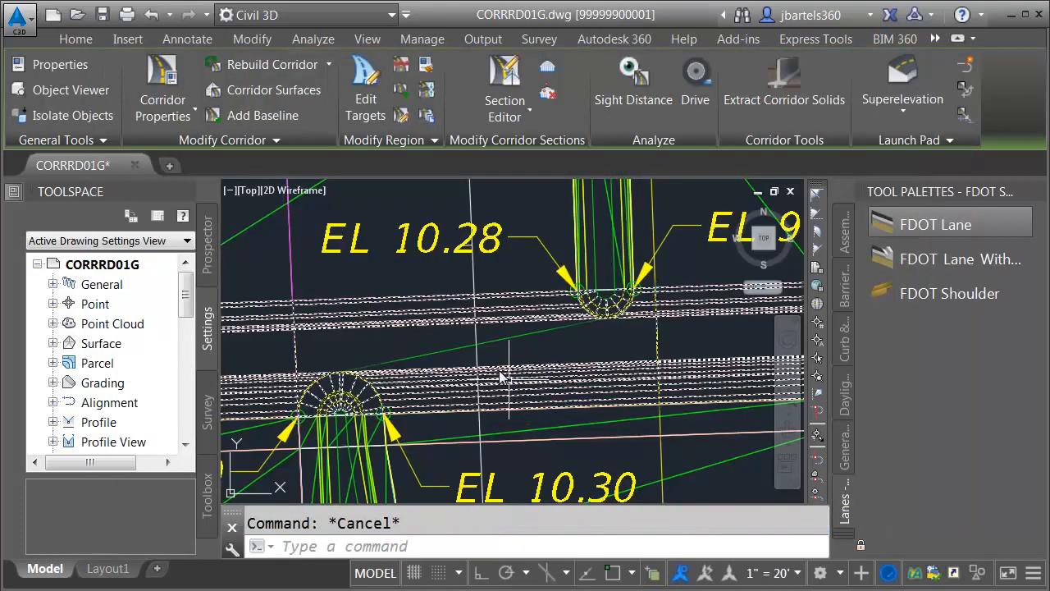
pyautogui.scroll(-2, 490, 371)
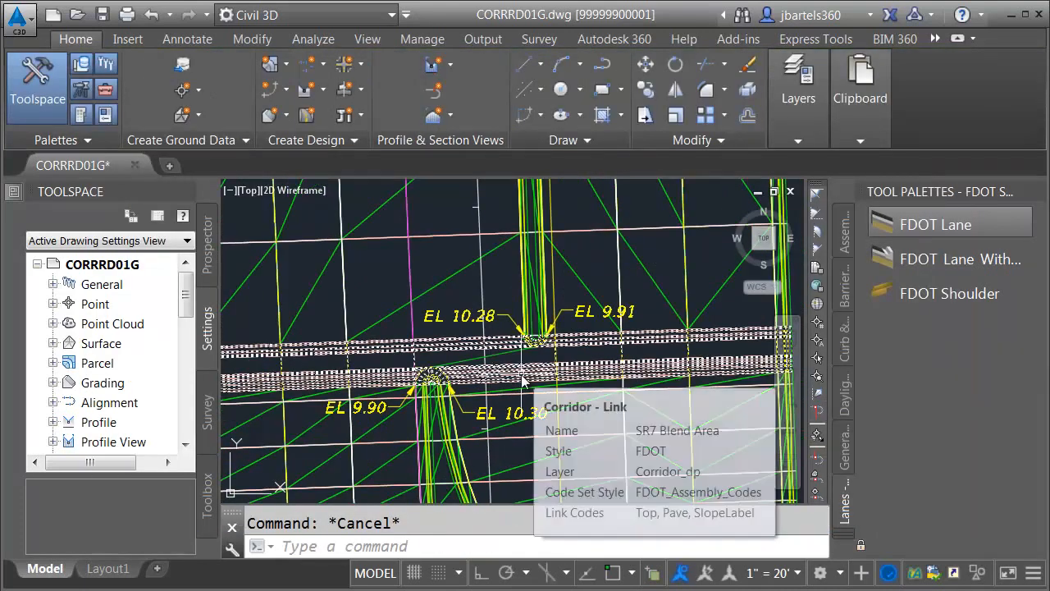
pyautogui.write('RE')
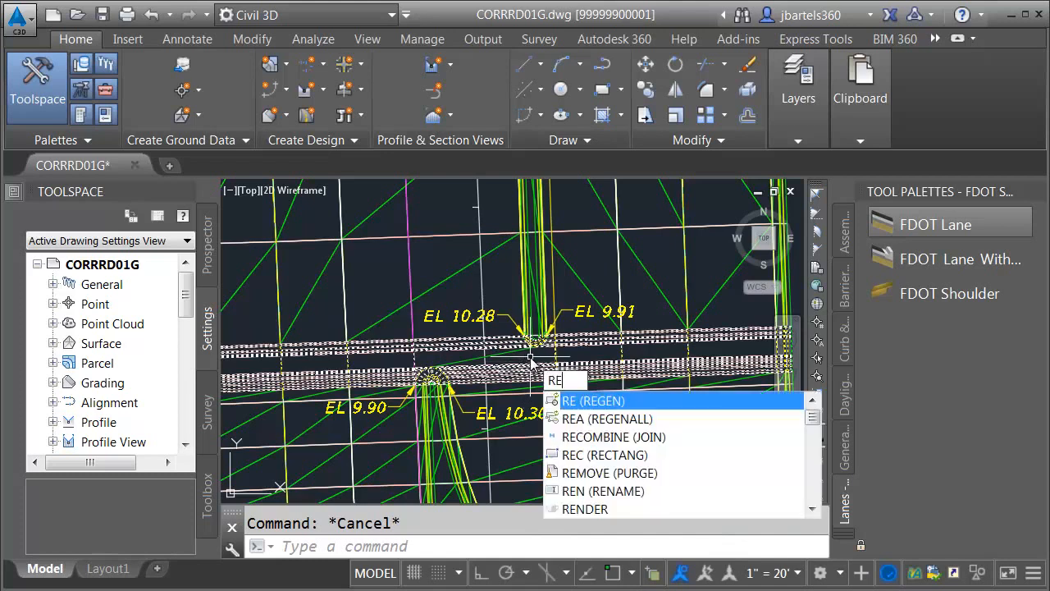
pyautogui.press('Return')
# Examine the SR7 Blend Area corridor in 3D around both median noses with the Object Viewer, and return to the drawing.
pyautogui.click(529, 371)
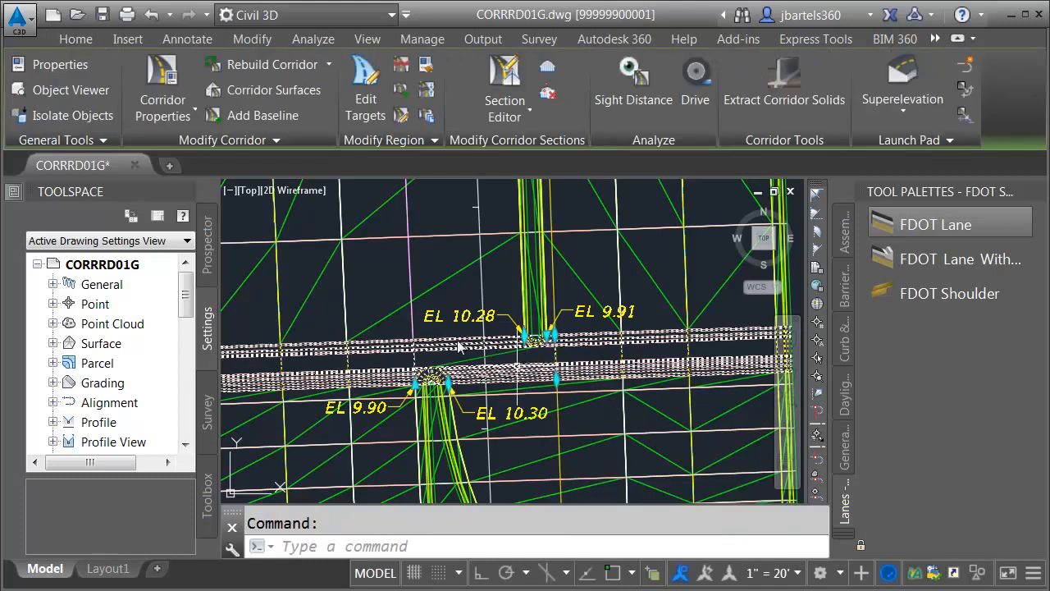
pyautogui.click(72, 92)
pyautogui.moveTo(410, 382); pyautogui.dragTo(419, 238)
pyautogui.moveTo(536, 391); pyautogui.dragTo(412, 362)
pyautogui.moveTo(583, 395); pyautogui.dragTo(514, 308)
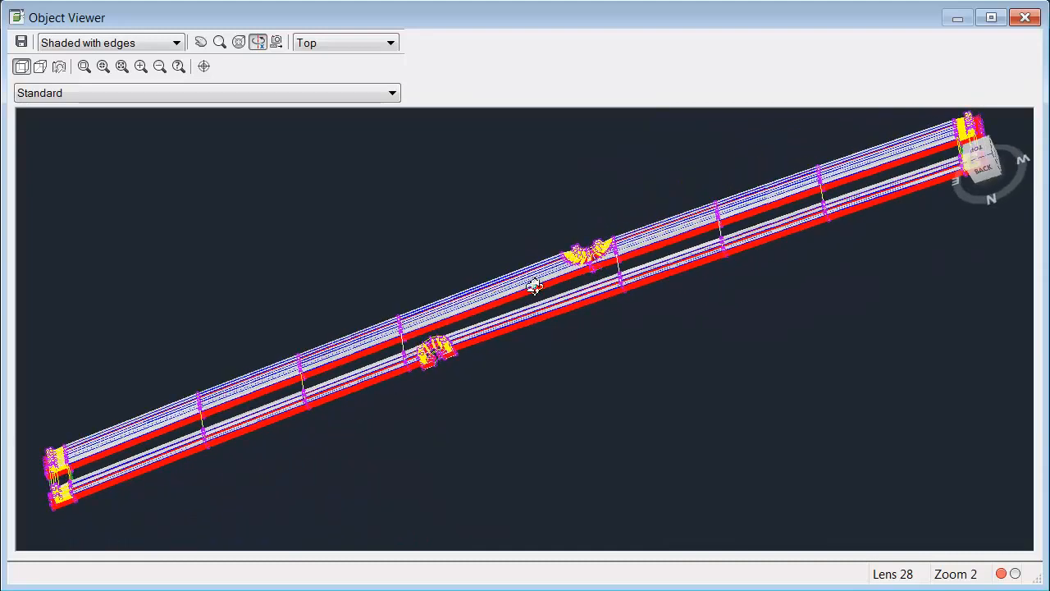
pyautogui.scroll(3, 534, 285)
pyautogui.moveTo(420, 305); pyautogui.dragTo(631, 267)
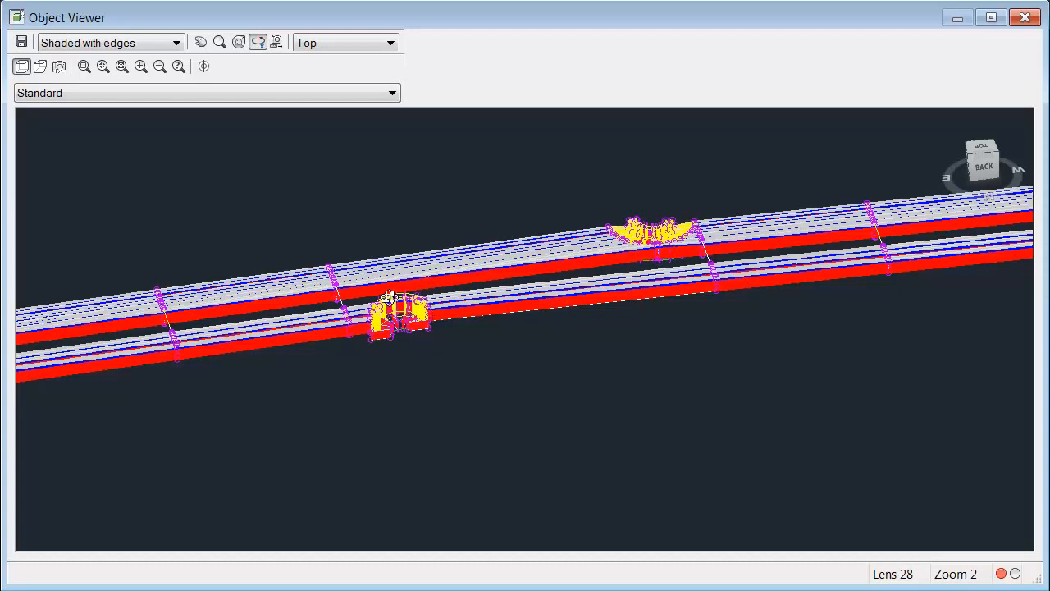
pyautogui.click(1023, 19)
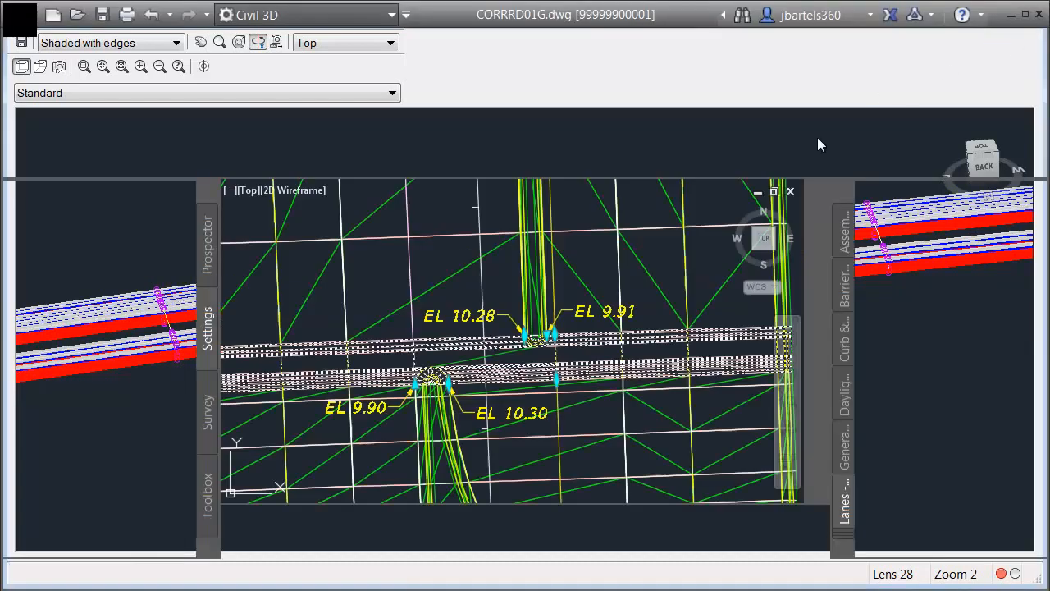
# Open the SR7 Blend Area corridor in the Section Editor, close the tool palettes, and focus on the median at station 102+48.64.
pyautogui.scroll(6, 464, 386)
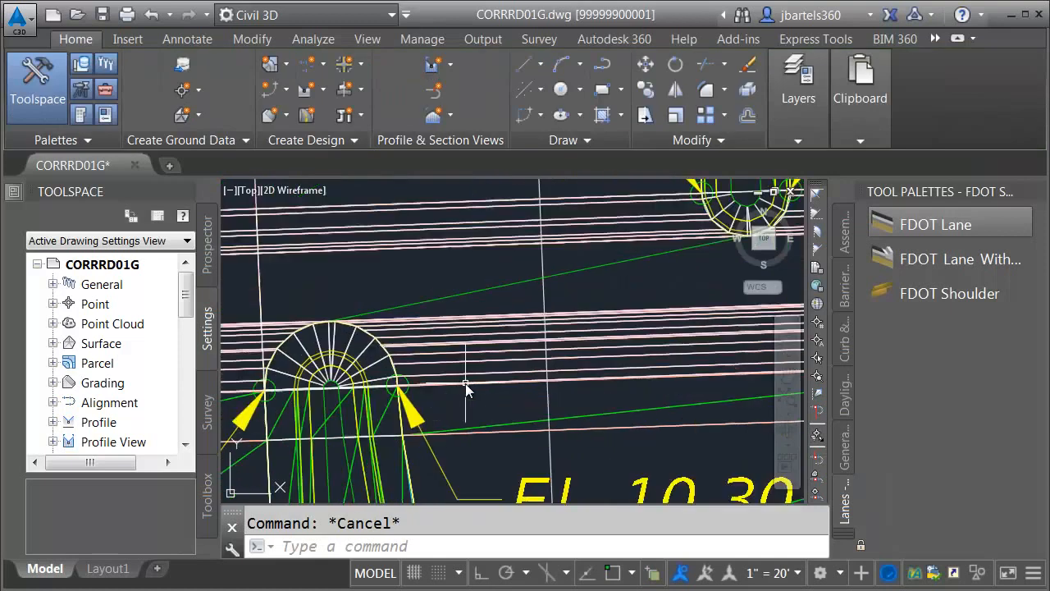
pyautogui.click(490, 375)
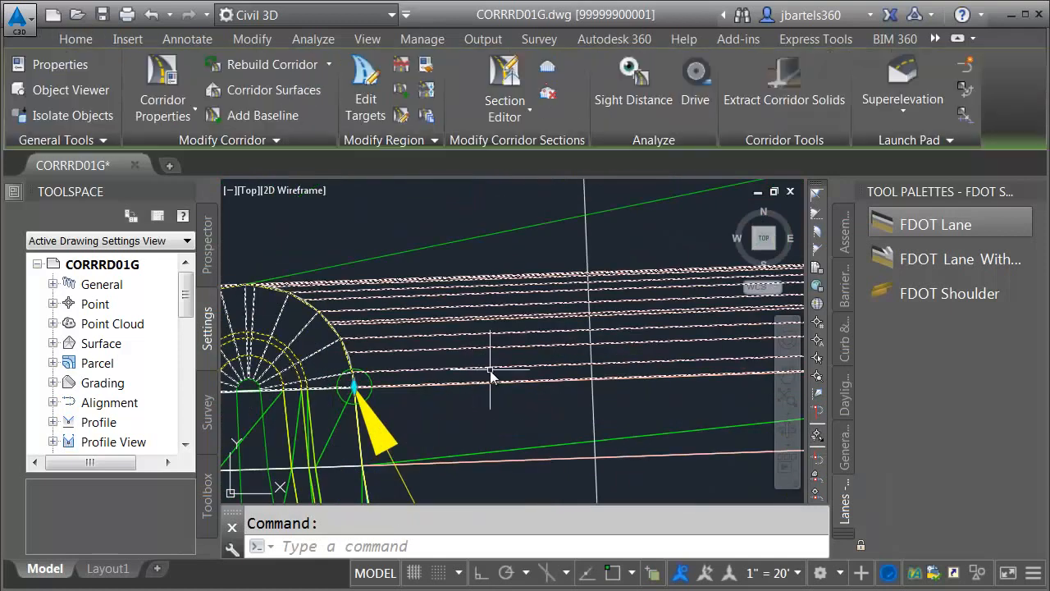
pyautogui.click(505, 97)
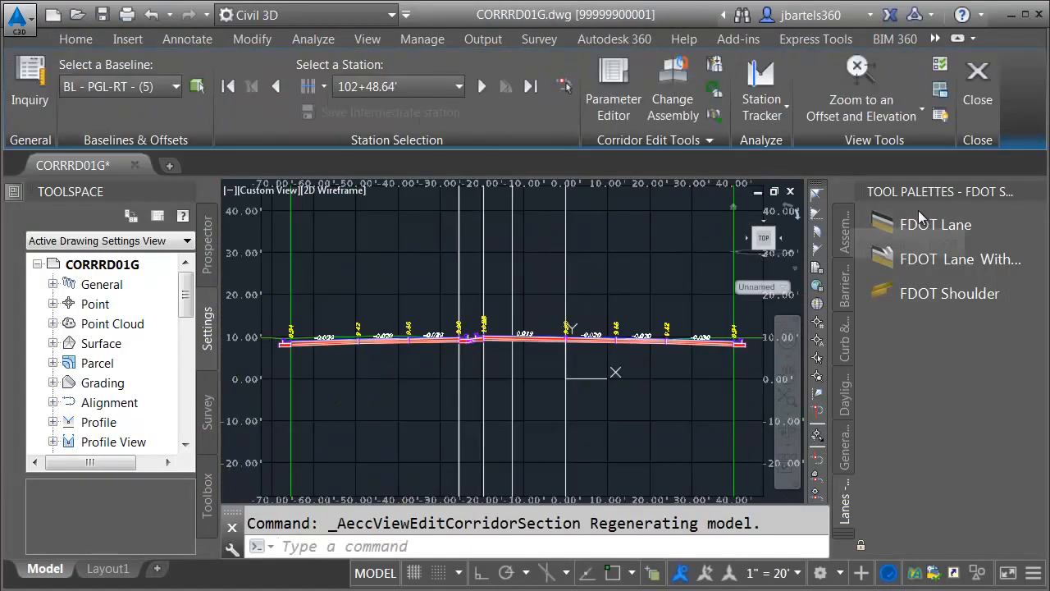
pyautogui.click(1037, 191)
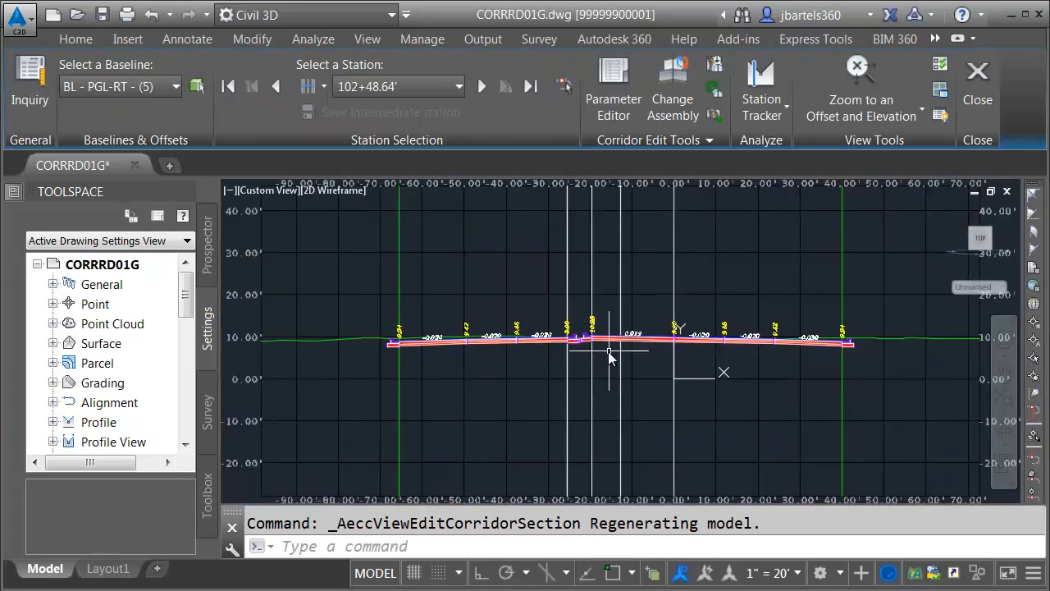
pyautogui.scroll(3, 587, 354)
pyautogui.scroll(2, 652, 337)
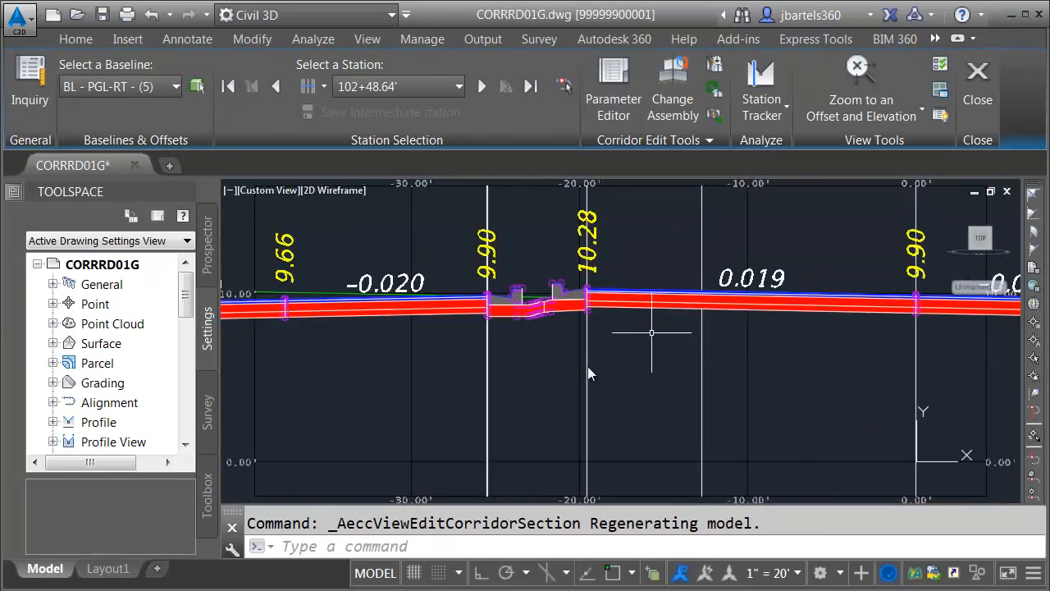
pyautogui.click(845, 82)
# Step through the corridor sections along the PGL-RT baseline to station 102+56.12, checking the blend slopes and elevations across the median opening.
pyautogui.click(482, 86)
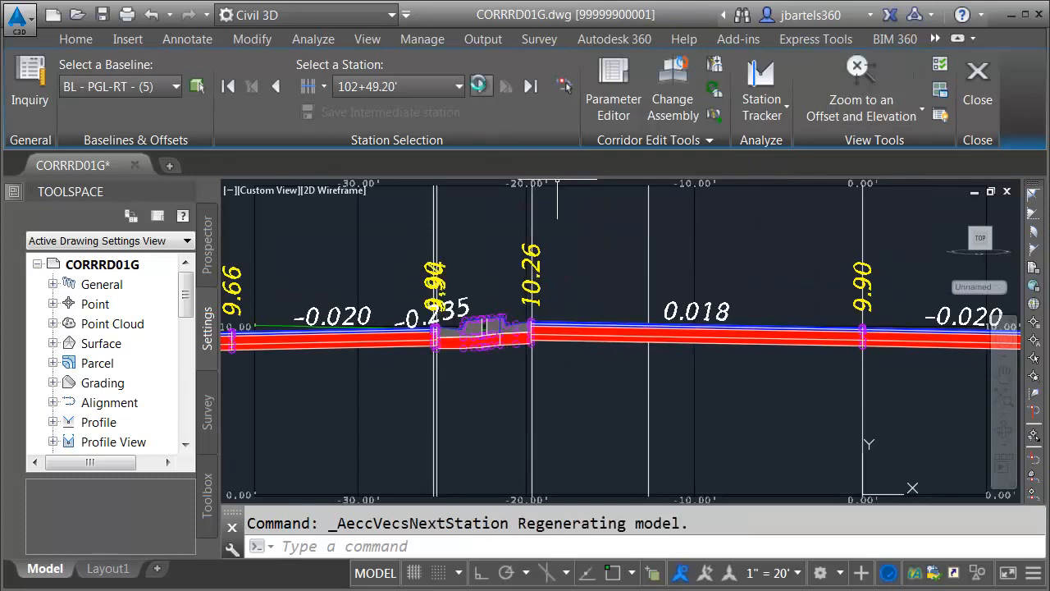
pyautogui.click(481, 86)
pyautogui.click(482, 86)
pyautogui.click(482, 86)
pyautogui.click(481, 86)
pyautogui.click(482, 86)
pyautogui.click(482, 86)
pyautogui.click(481, 86)
pyautogui.click(481, 87)
pyautogui.click(482, 86)
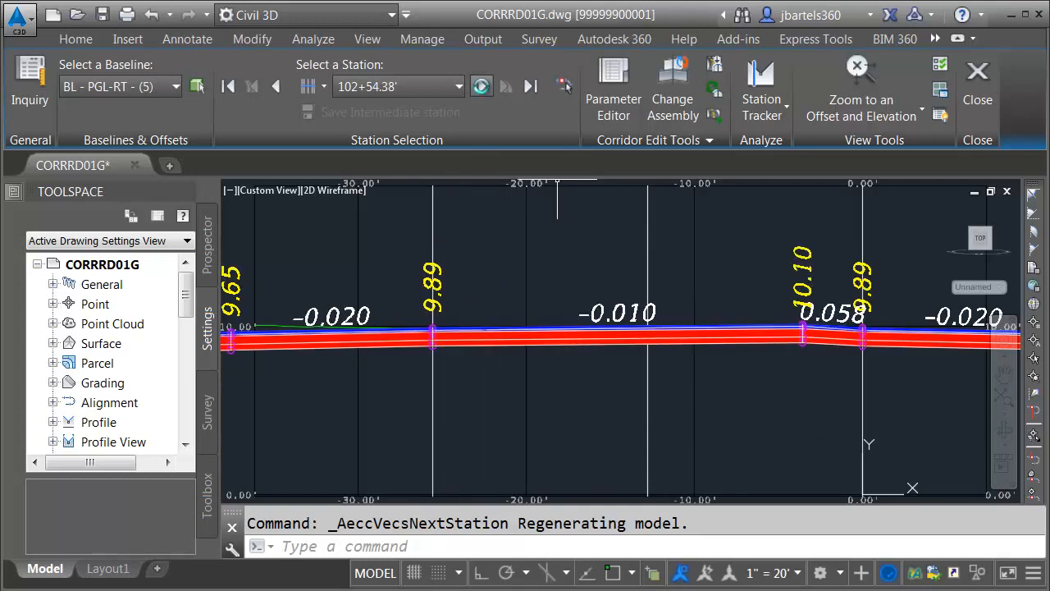
pyautogui.click(481, 86)
pyautogui.click(481, 86)
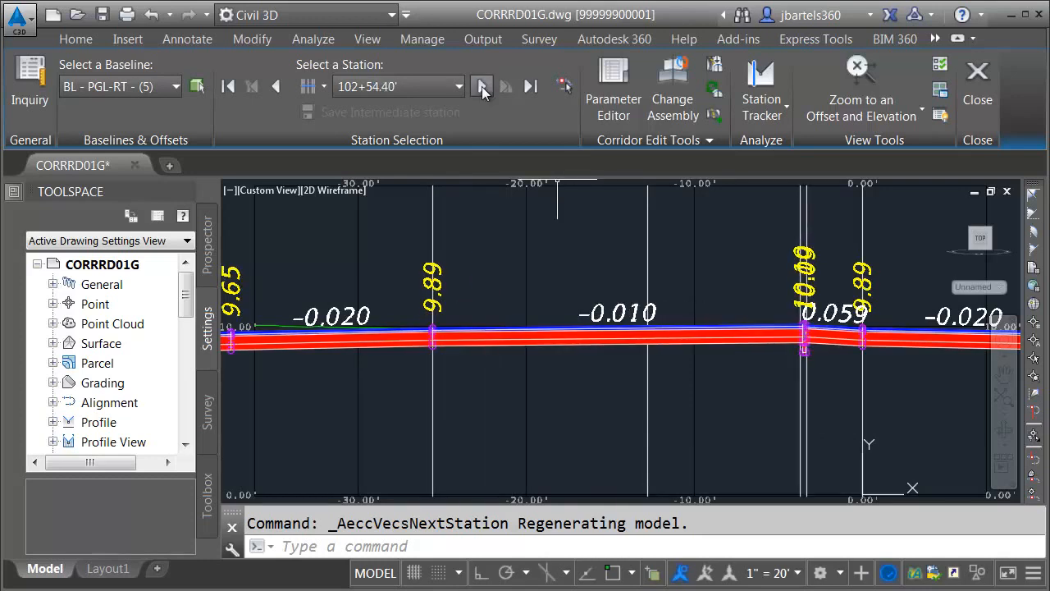
pyautogui.click(482, 86)
pyautogui.click(482, 86)
pyautogui.click(481, 86)
pyautogui.click(482, 86)
pyautogui.click(482, 86)
pyautogui.click(481, 87)
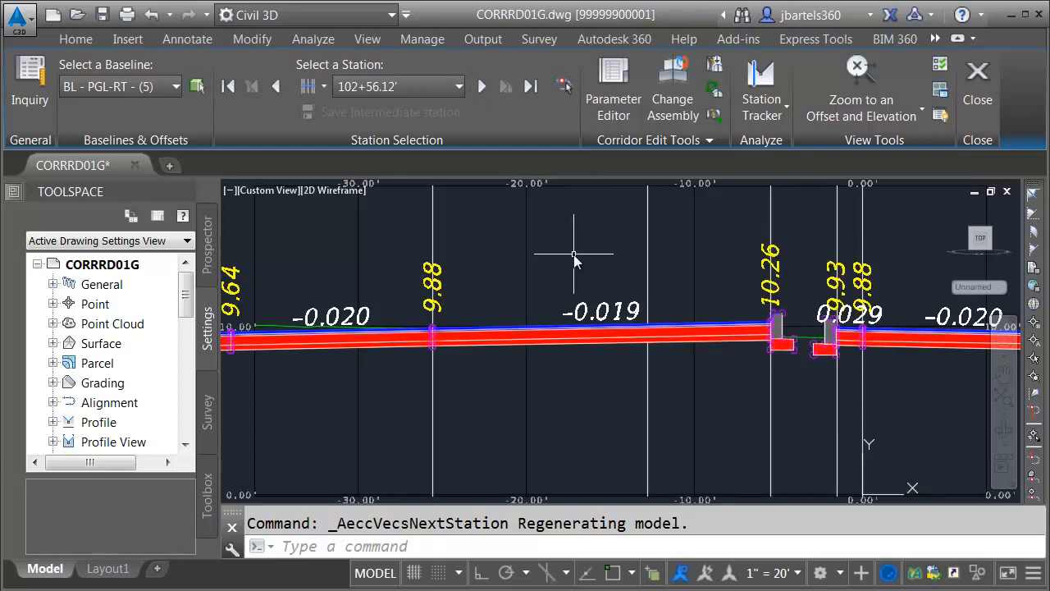
# Close the Section Editor and review the whole median opening in plan.
pyautogui.click(975, 77)
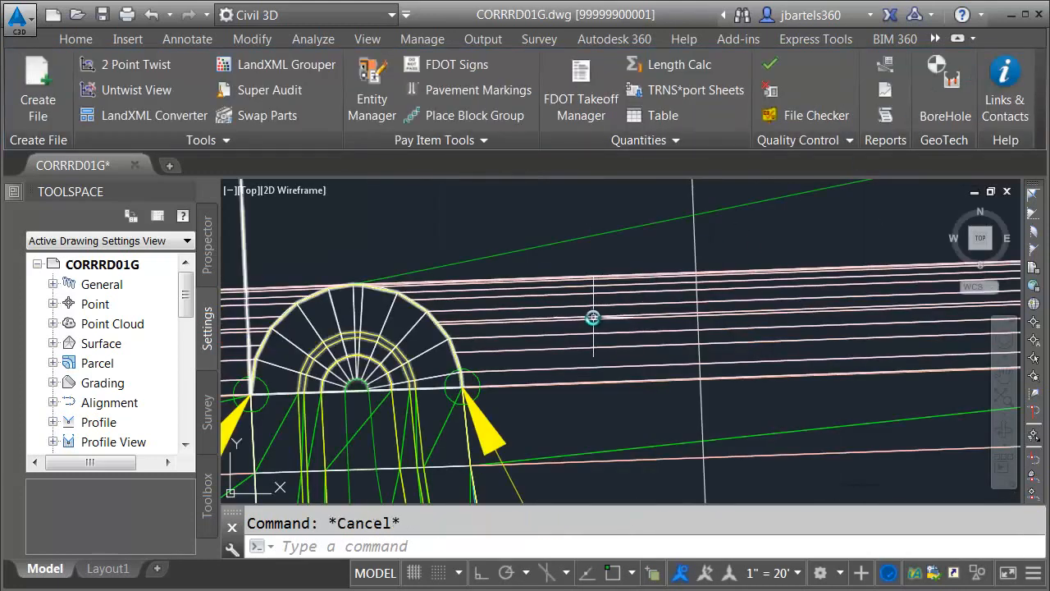
pyautogui.scroll(-5, 593, 317)
pyautogui.moveTo(657, 320); pyautogui.dragTo(622, 338, button='middle')
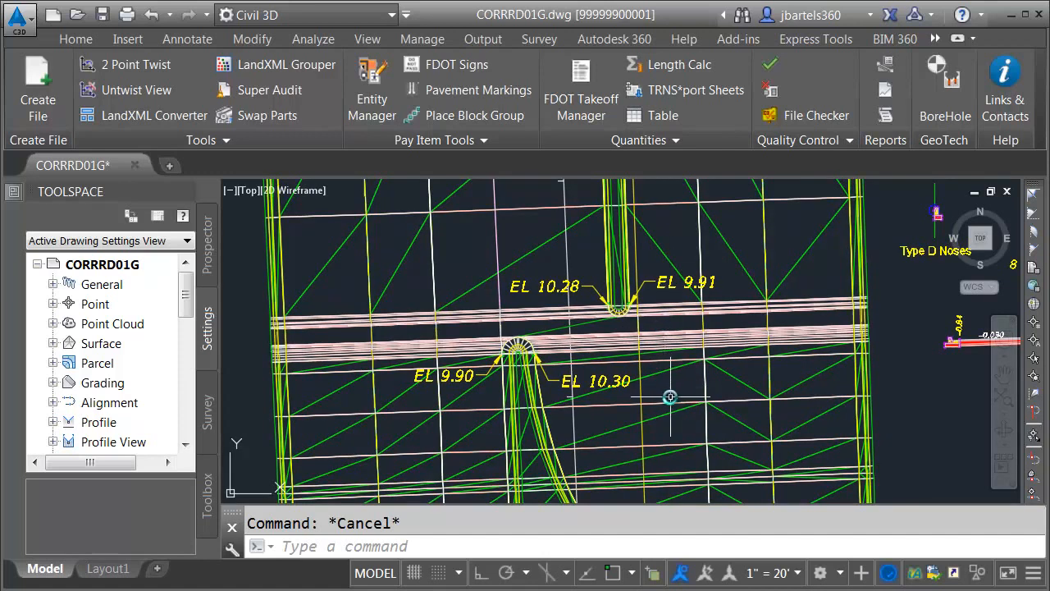
pyautogui.moveTo(666, 395)
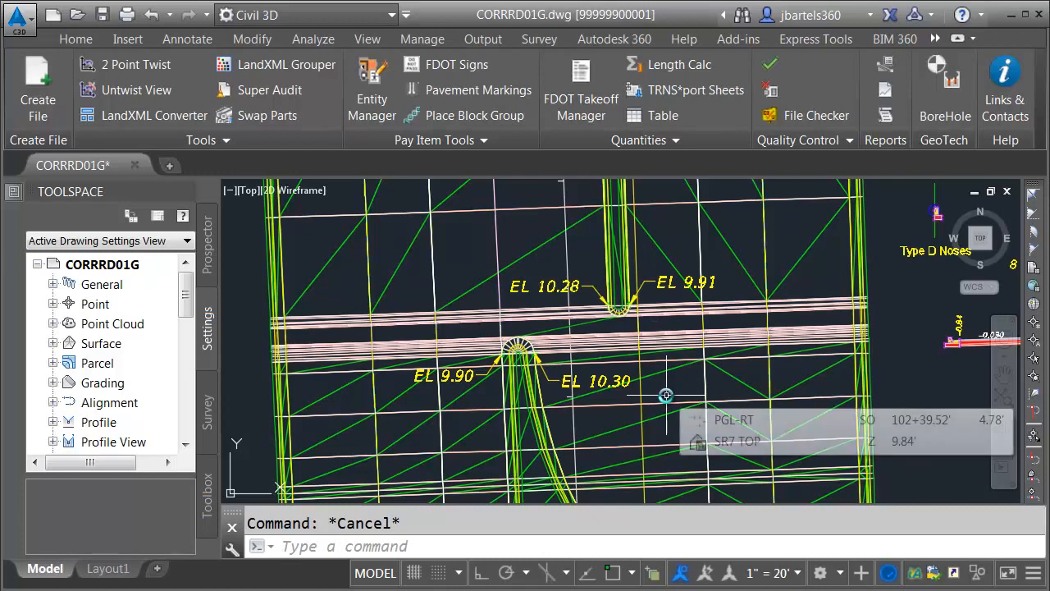